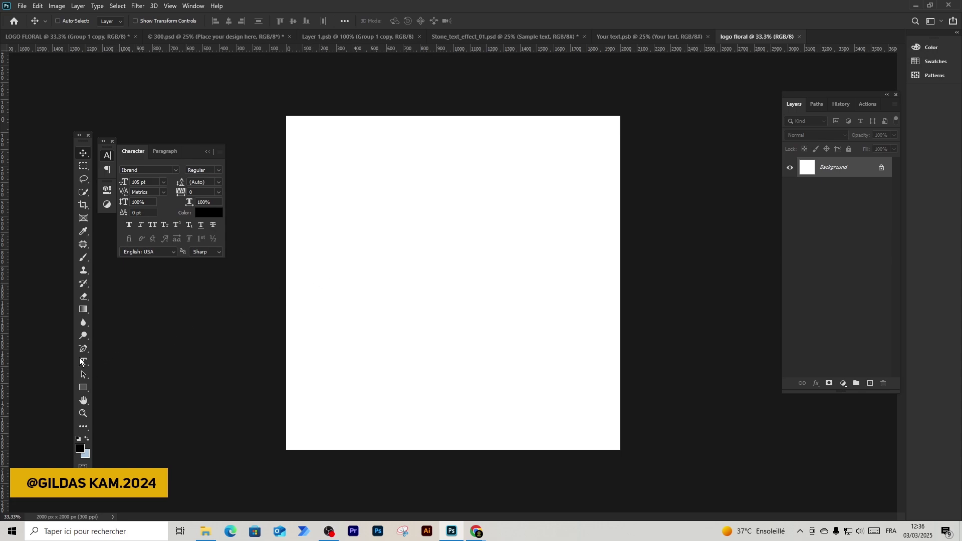
# Add a Lorem Ipsum placeholder text line in Ibrand Regular, 105 pt, and shift it further onto the white canvas
pyautogui.click(83, 363)
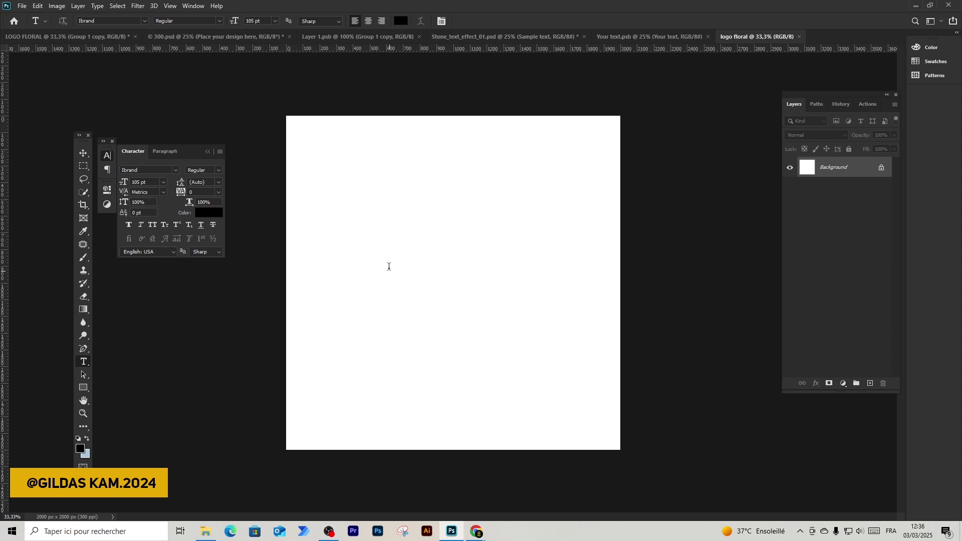
pyautogui.click(389, 269)
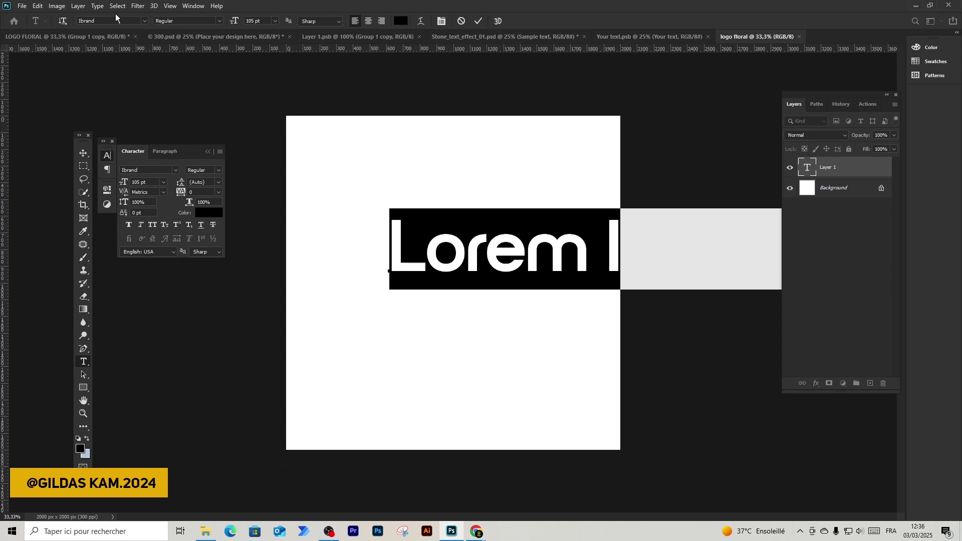
pyautogui.click(479, 21)
pyautogui.click(83, 153)
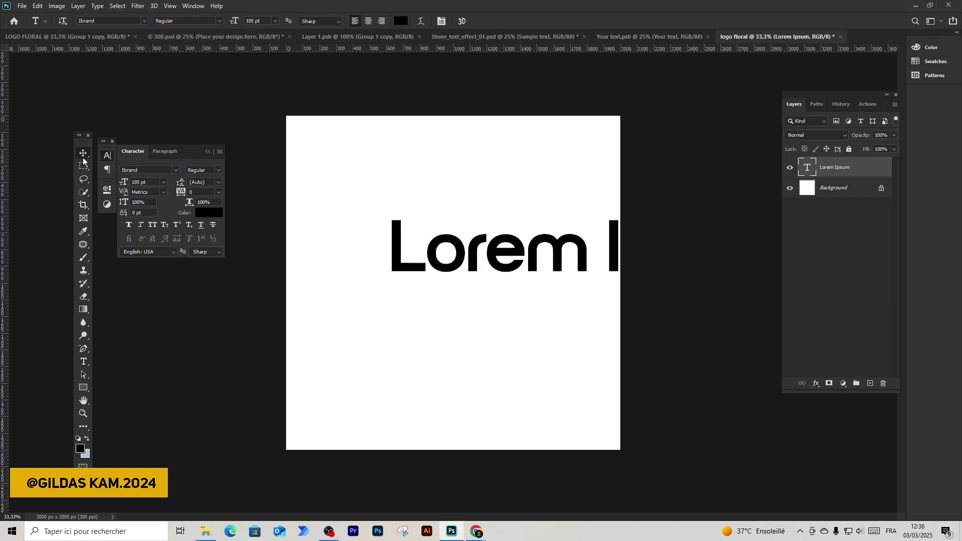
pyautogui.moveTo(464, 251); pyautogui.dragTo(387, 273)
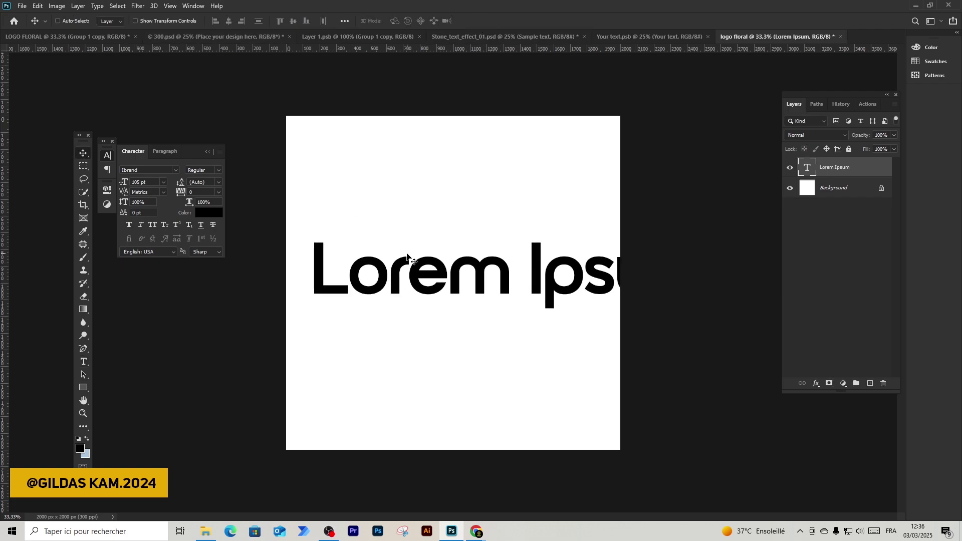
# Switch to Chrome and look over the DaFont homepage and Envato Elements as sources for fonts
pyautogui.moveTo(478, 526)
pyautogui.click(521, 496)
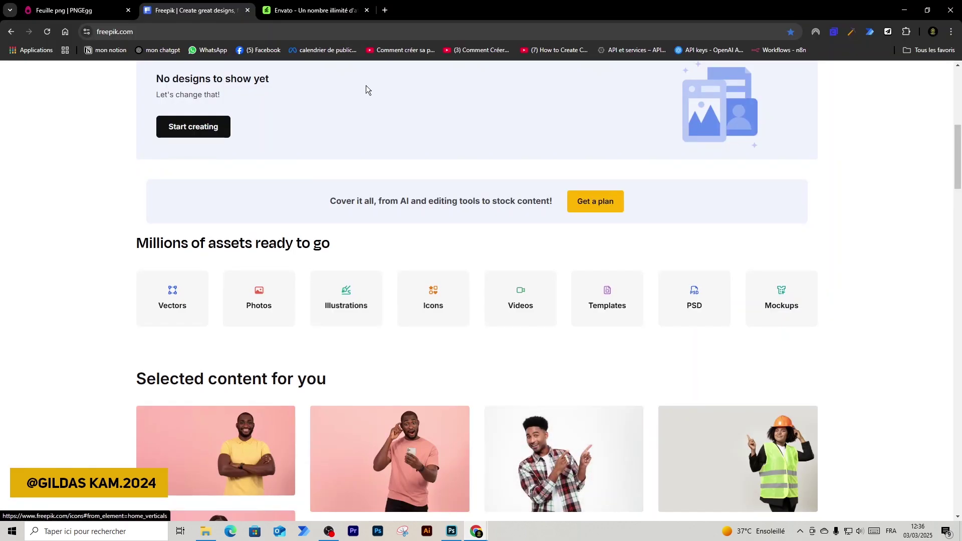
pyautogui.click(385, 10)
pyautogui.write('daf')
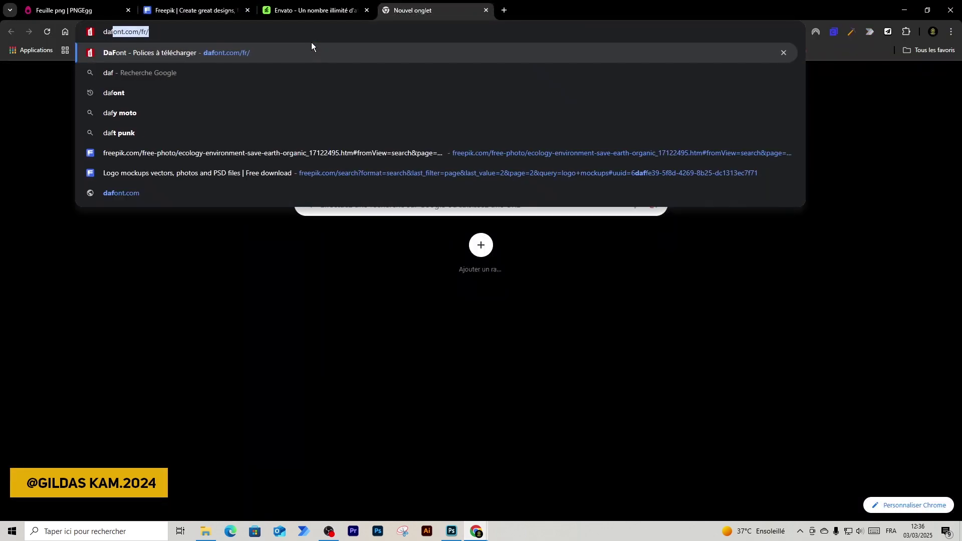
pyautogui.press('Return')
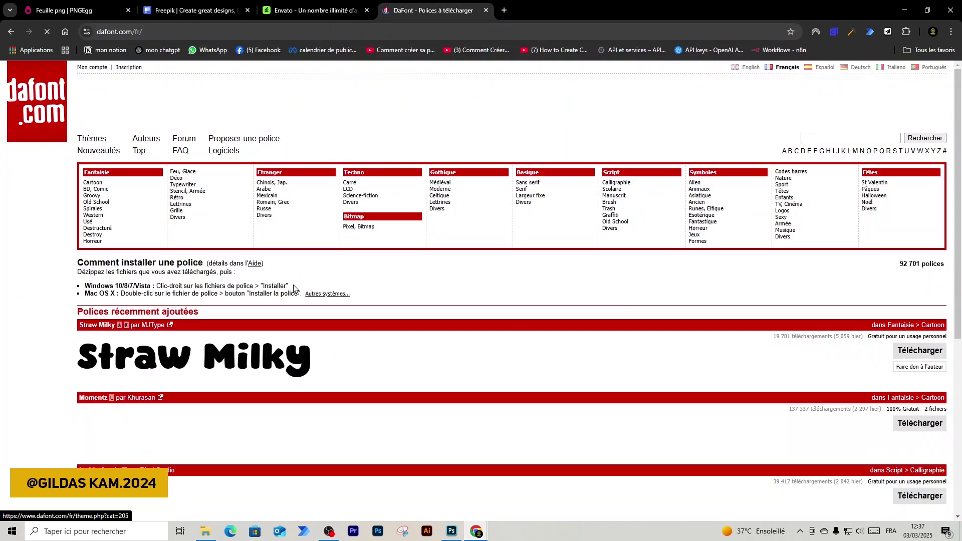
pyautogui.scroll(-6, 266, 344)
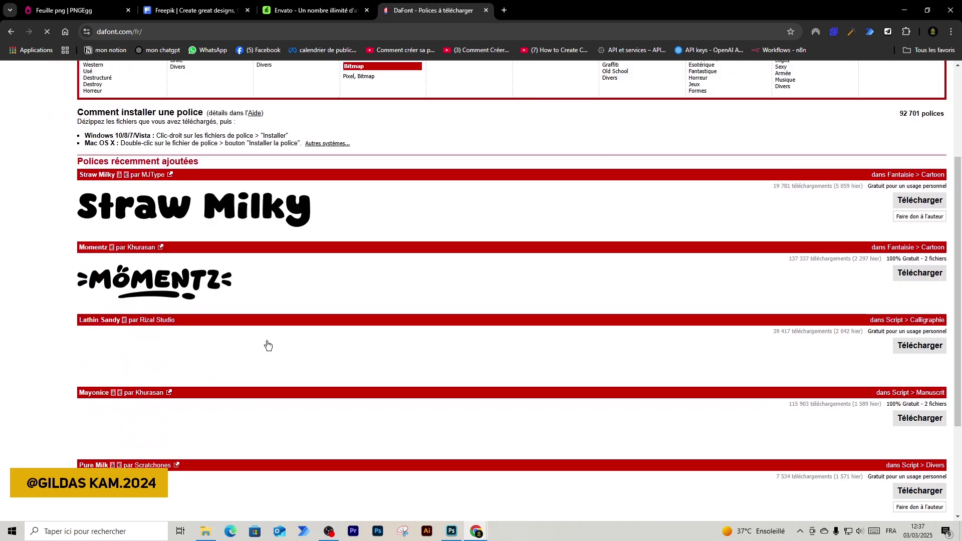
pyautogui.scroll(6, 267, 345)
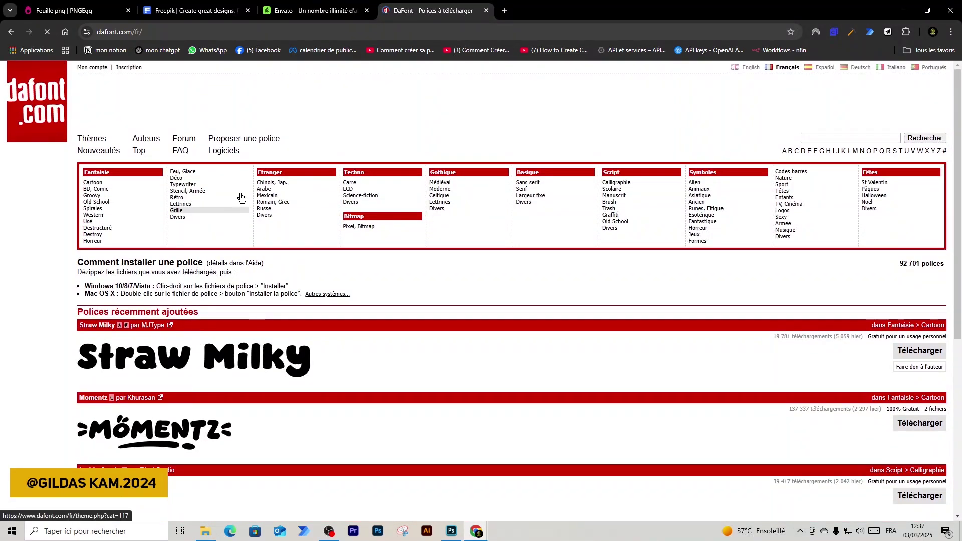
pyautogui.click(306, 15)
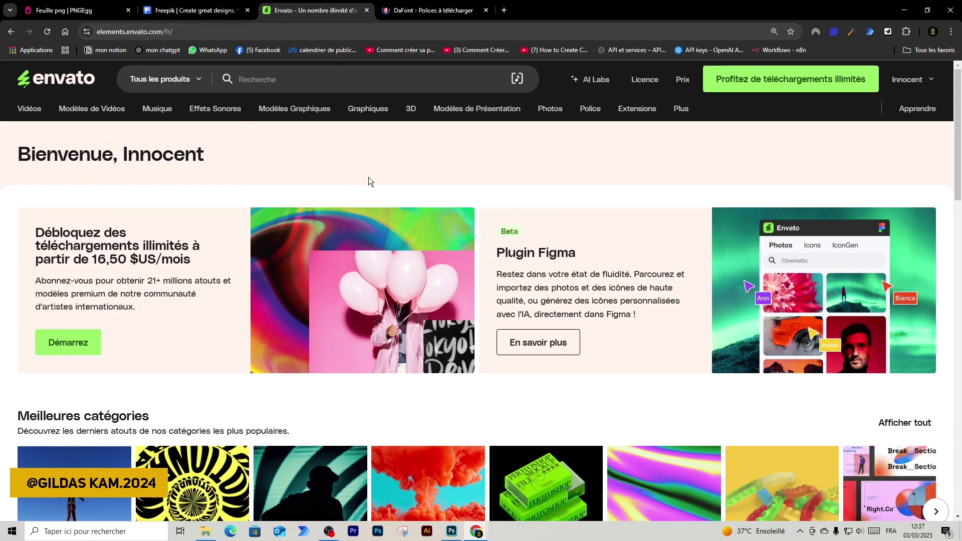
pyautogui.moveTo(216, 109)
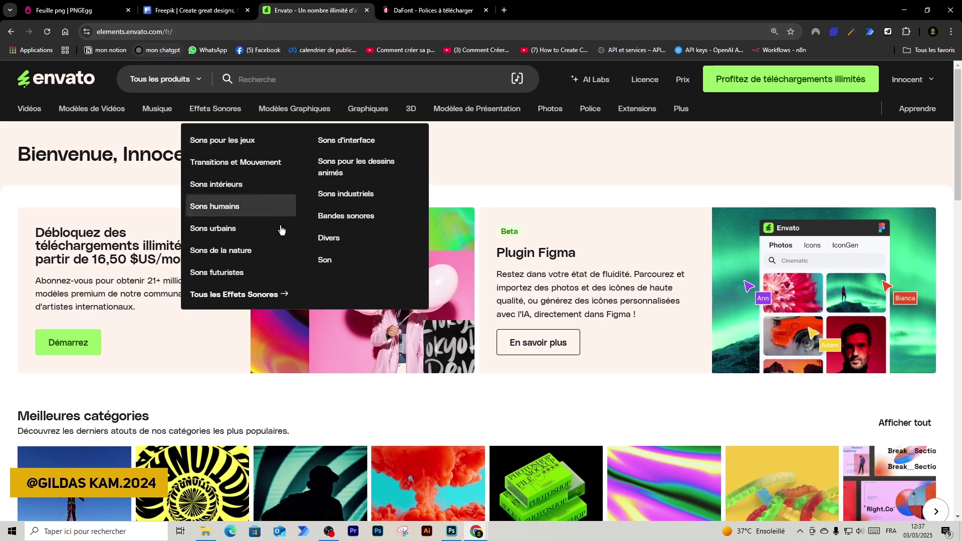
# Return to Photoshop, replace the placeholder text with "floral" and move the word near the canvas centre
pyautogui.click(451, 530)
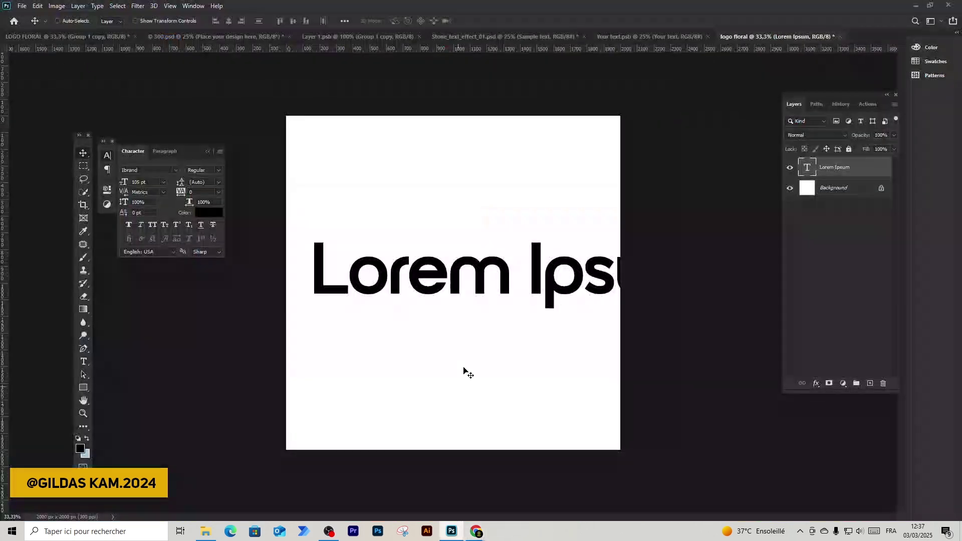
pyautogui.doubleClick(467, 292)
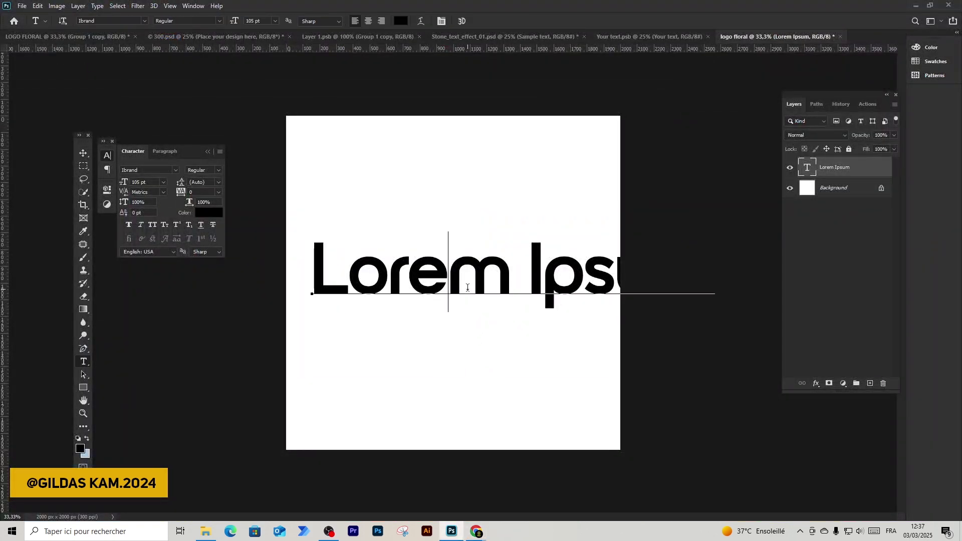
pyautogui.hotkey('ctrl', 'a')
pyautogui.write('floral')
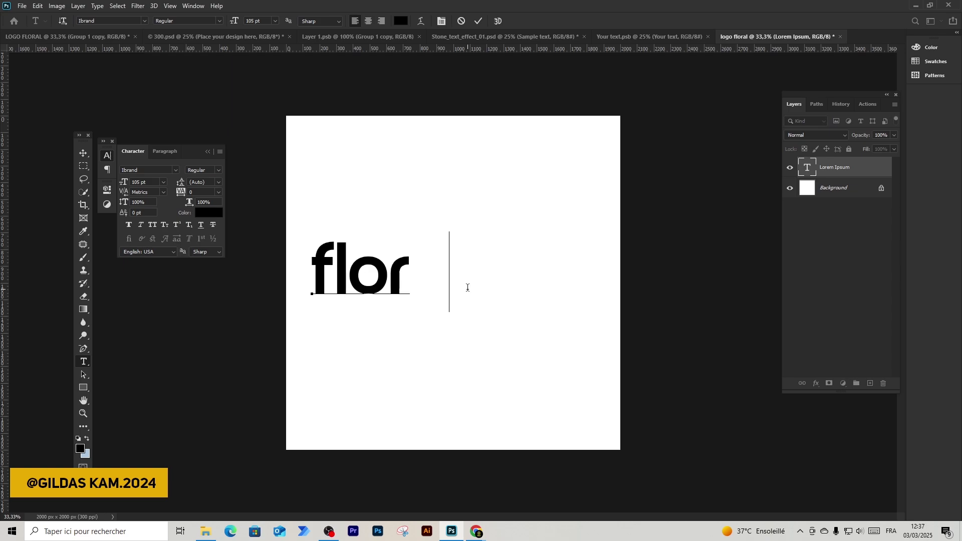
pyautogui.click(478, 20)
pyautogui.click(84, 157)
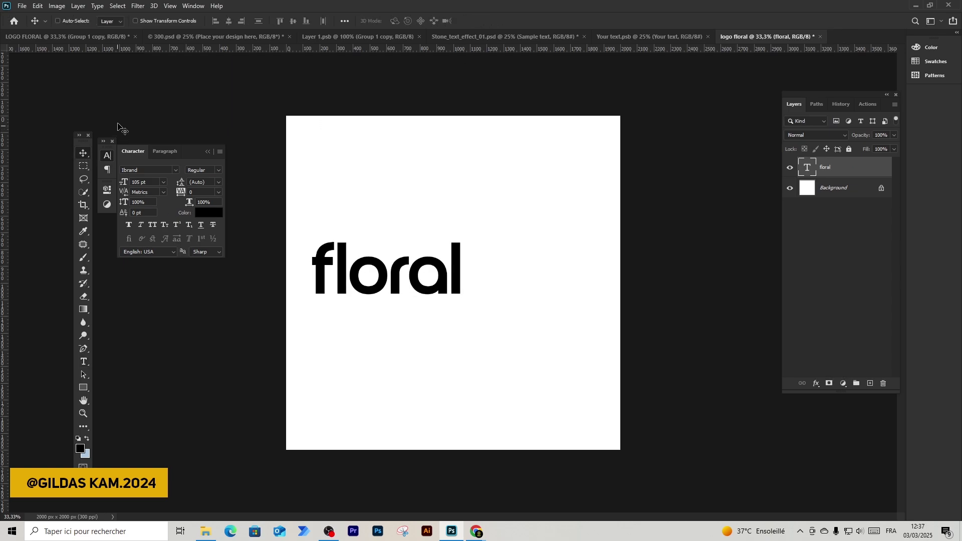
pyautogui.moveTo(411, 286); pyautogui.dragTo(476, 288)
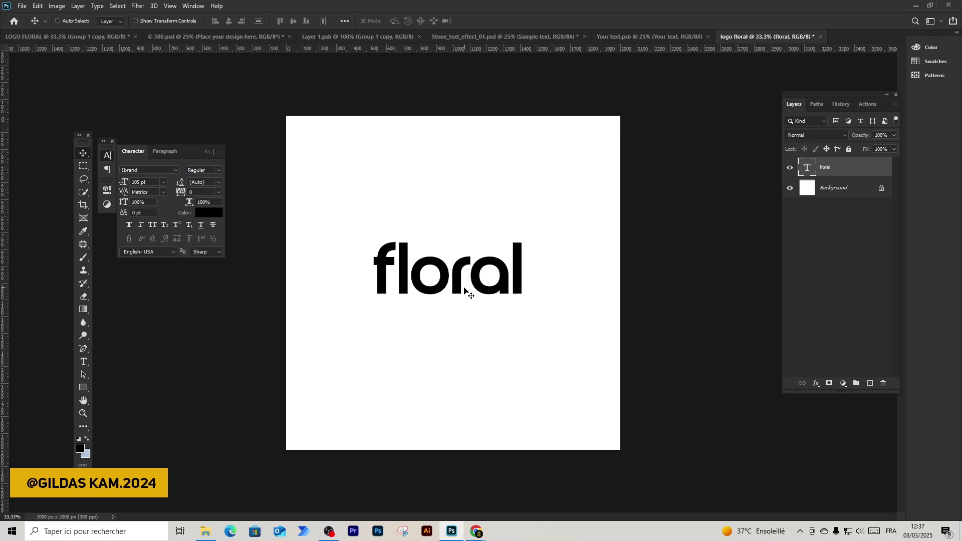
# Load the letter shapes of the floral text layer as a selection
pyautogui.hotkey('ctrl', '+')
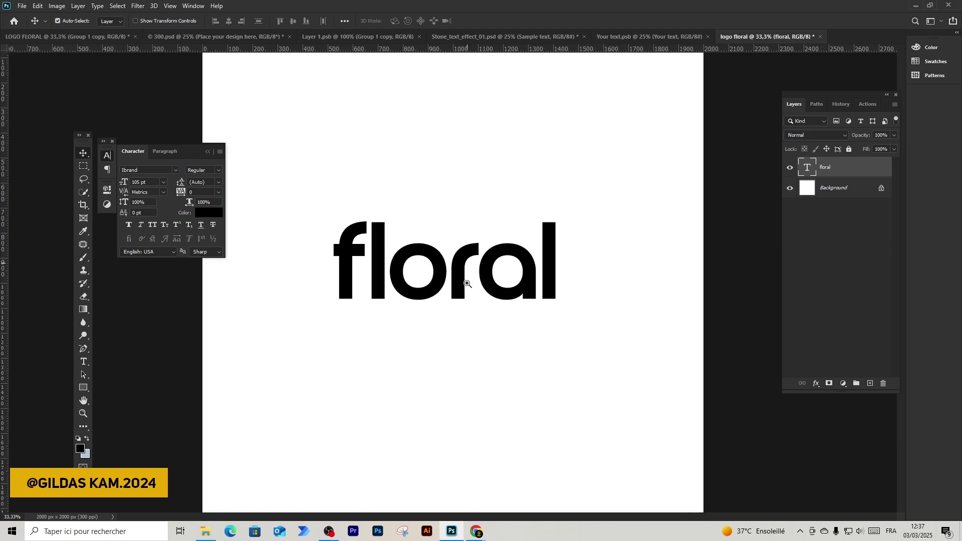
pyautogui.moveTo(464, 265); pyautogui.dragTo(456, 305)
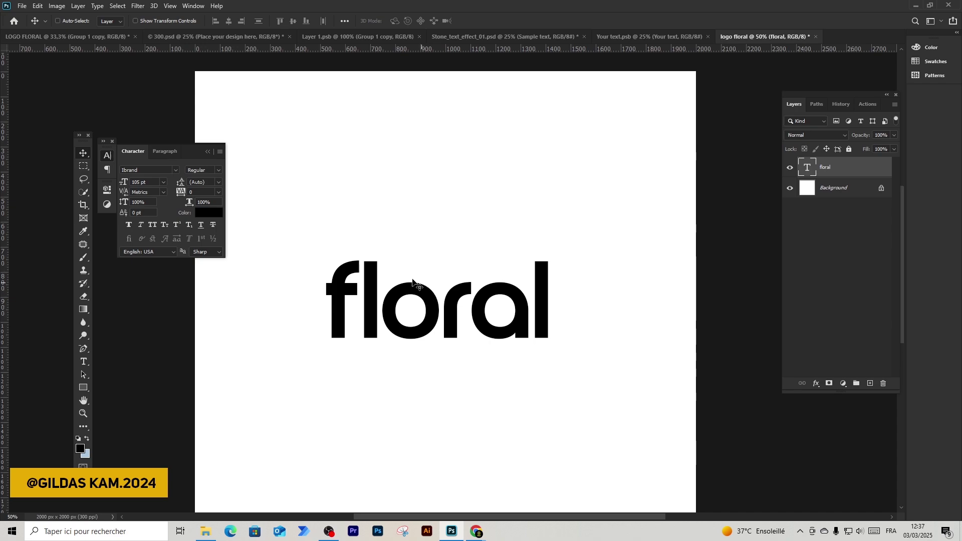
pyautogui.scroll(2, 362, 335)
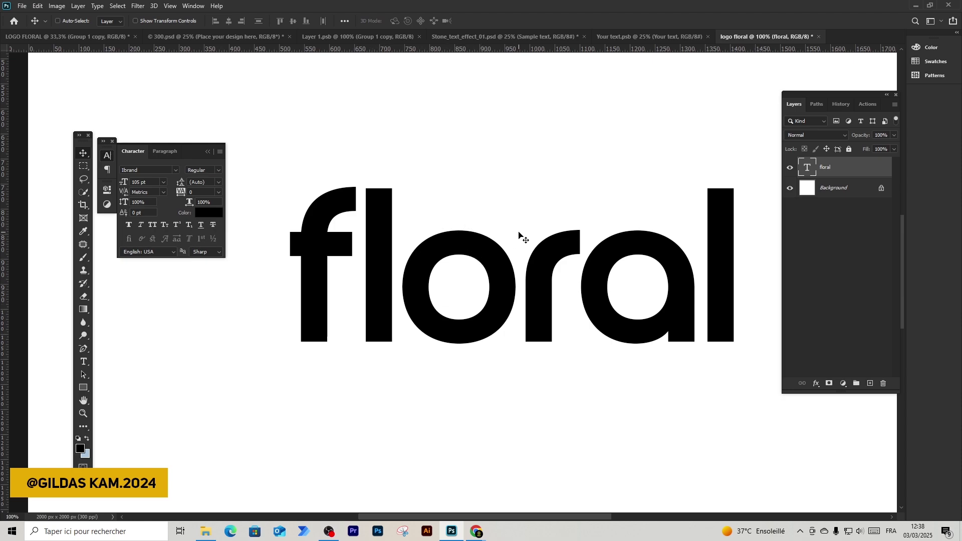
pyautogui.scroll(2, 576, 260)
pyautogui.hscroll(2, 576, 260)
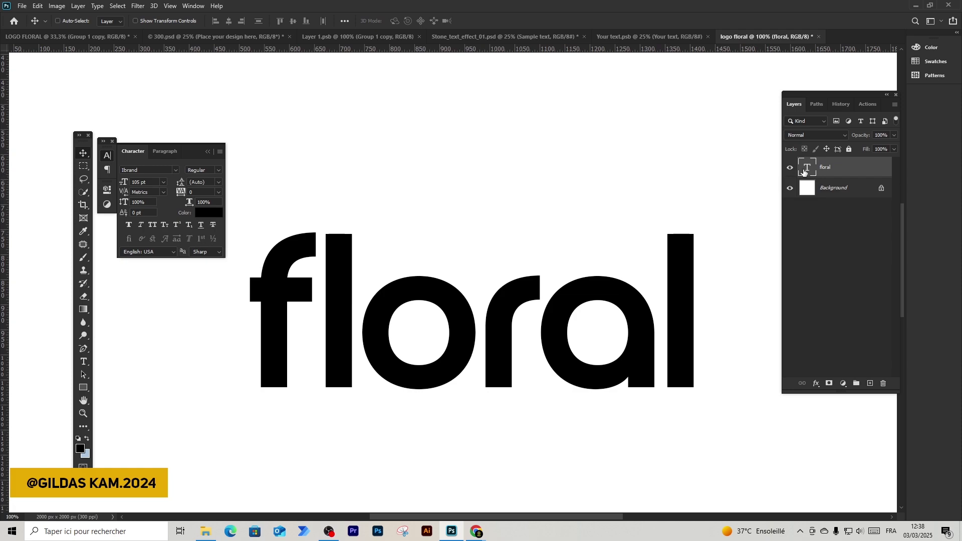
pyautogui.press('ctrl')
pyautogui.keyDown('ctrl'); pyautogui.click(807, 173); pyautogui.keyUp('ctrl')
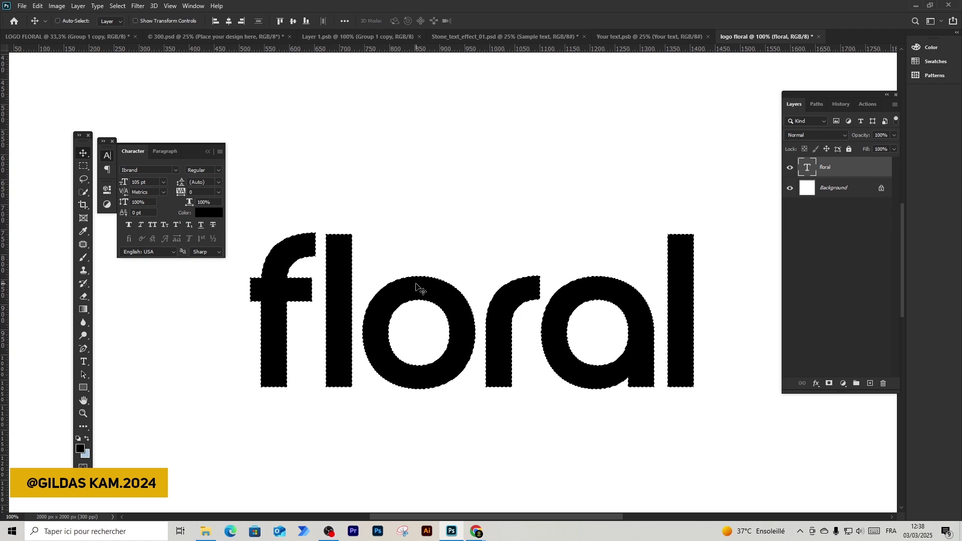
# Convert the selection of the letters into a work path with a tolerance of 1.0 pixels
pyautogui.click(84, 166)
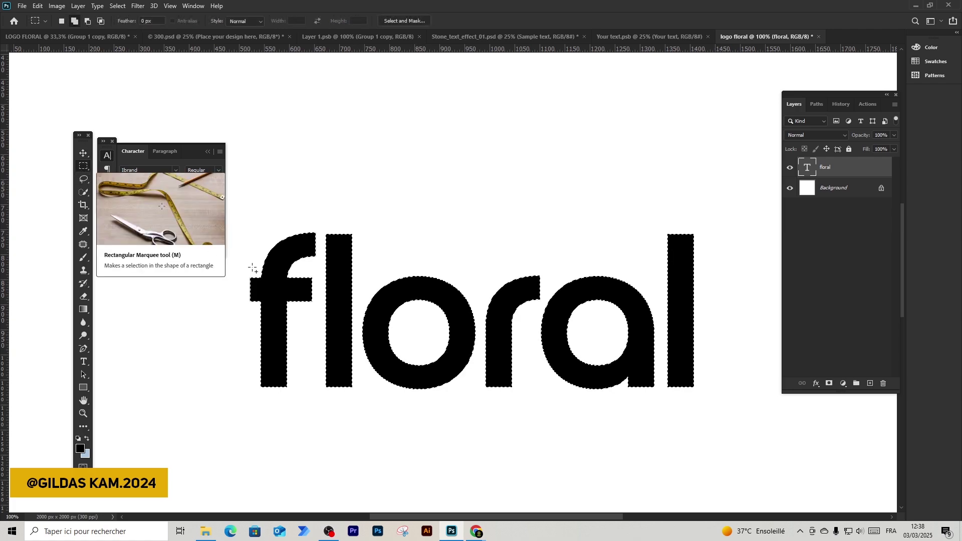
pyautogui.rightClick(339, 300)
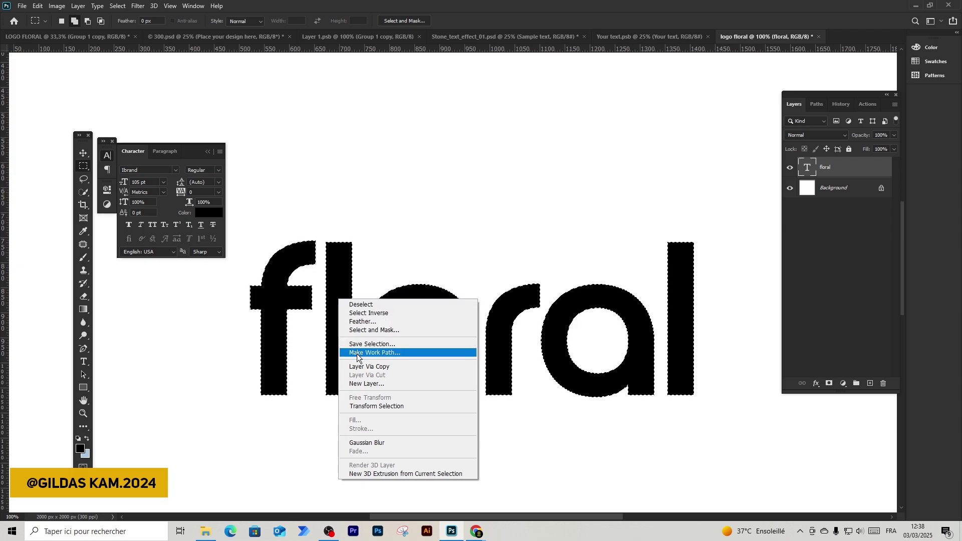
pyautogui.click(389, 353)
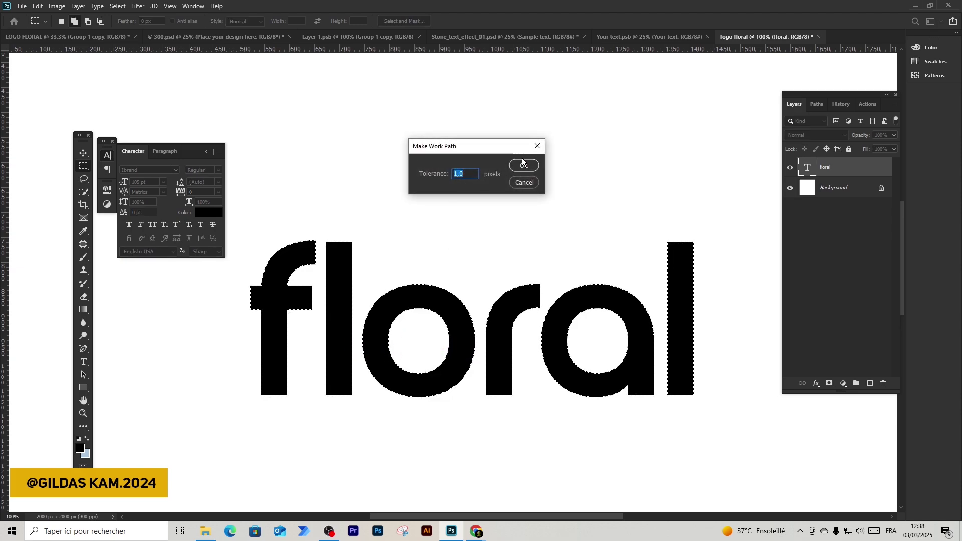
pyautogui.click(522, 161)
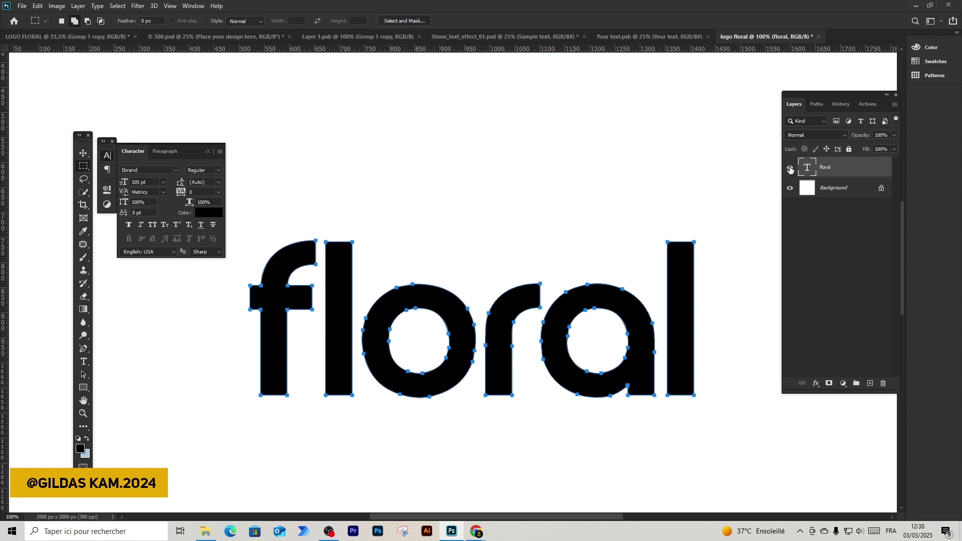
# Create a new empty layer above the text and hide the floral text layer
pyautogui.click(868, 383)
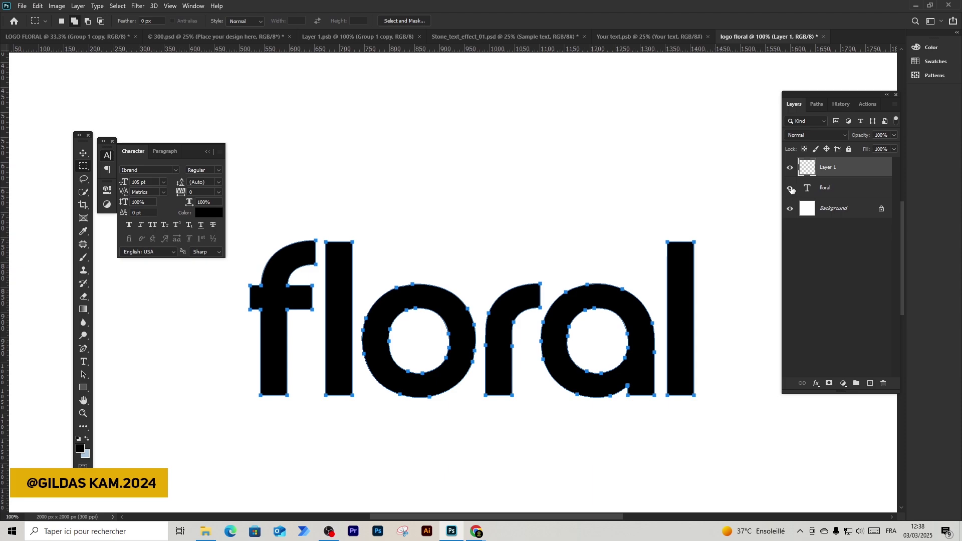
pyautogui.click(791, 189)
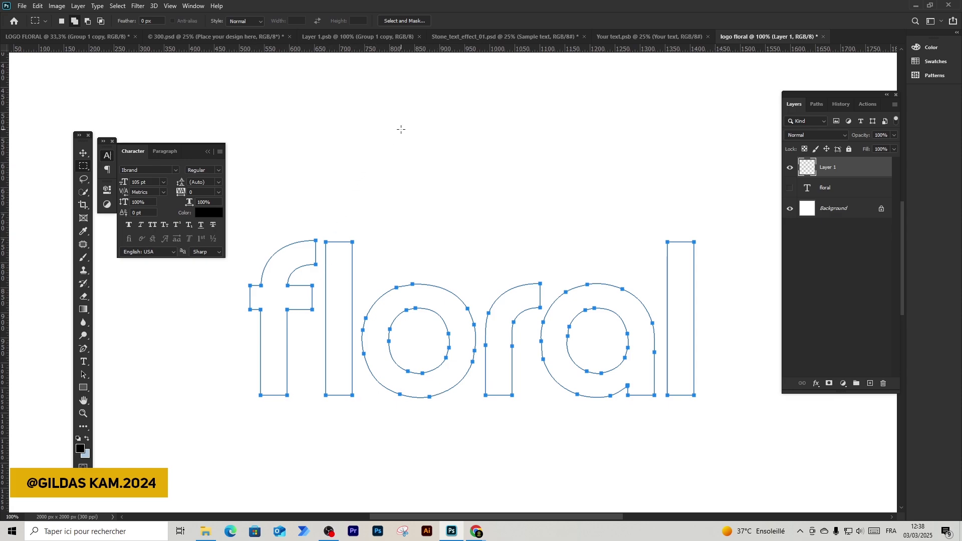
# Add an anchor point on the right edge of the letter f's stem, a little above its base, with the Add Anchor Point tool
pyautogui.click(286, 400)
pyautogui.click(286, 399)
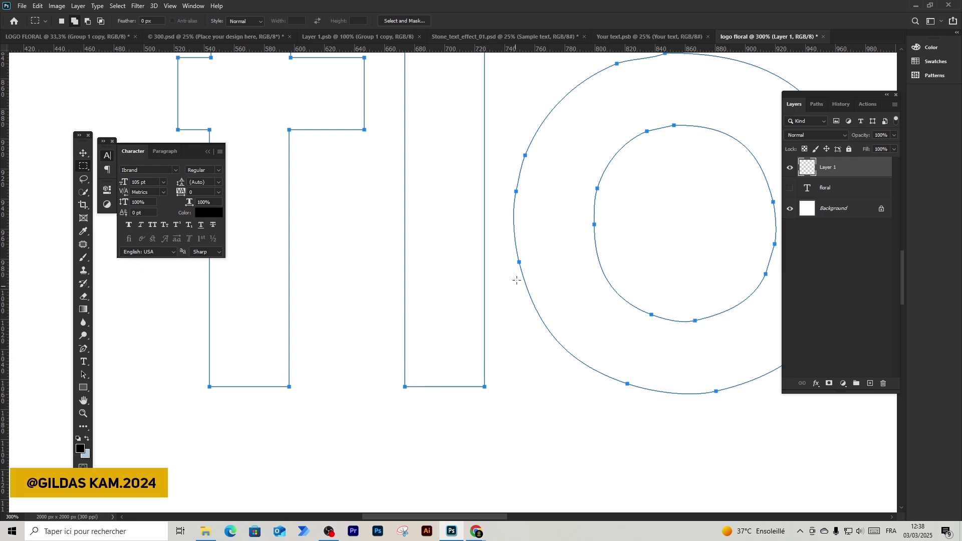
pyautogui.scroll(3, 438, 277)
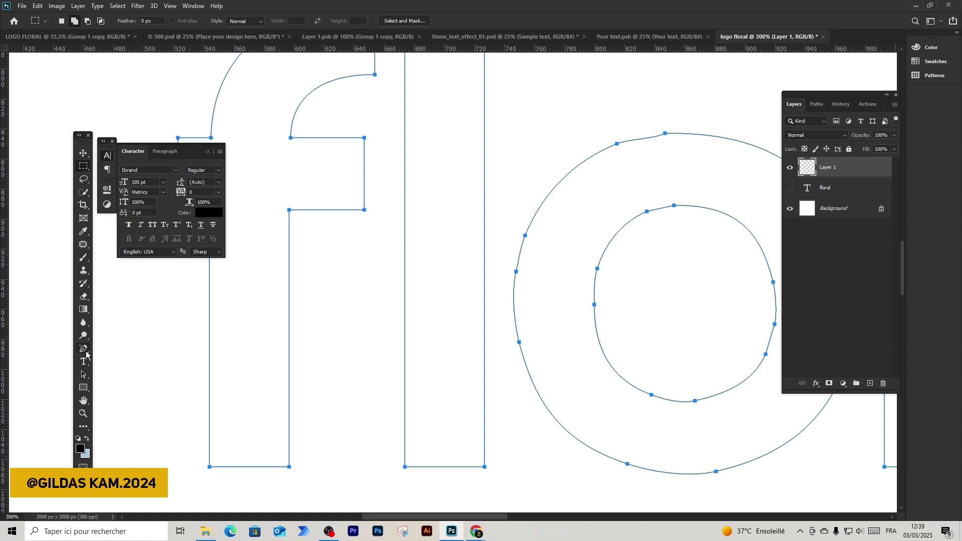
pyautogui.click(84, 349)
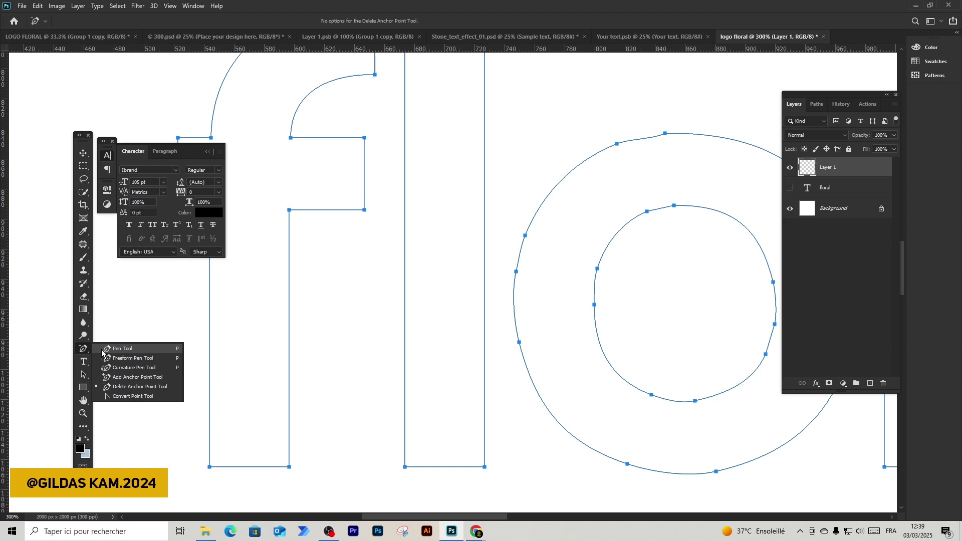
pyautogui.click(102, 349)
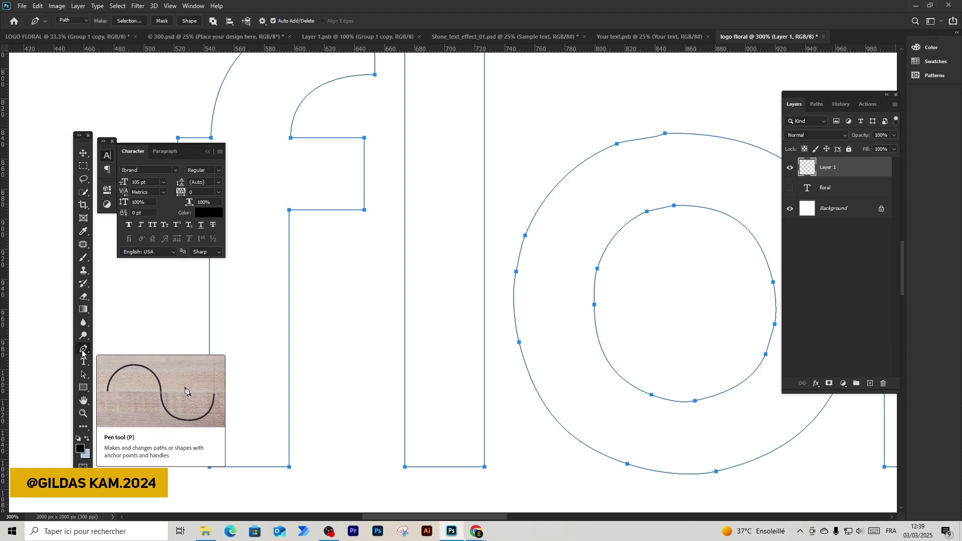
pyautogui.press('Escape')
pyautogui.rightClick(83, 353)
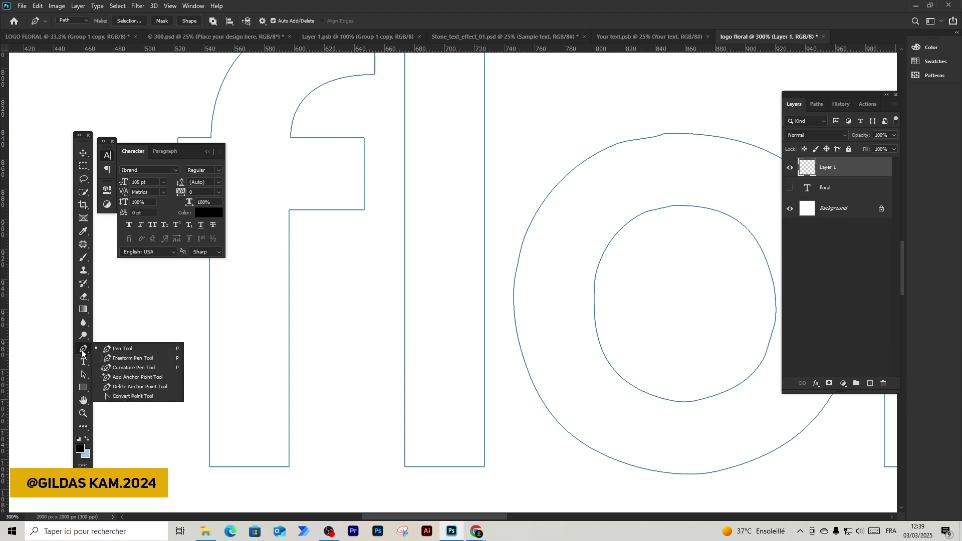
pyautogui.click(151, 379)
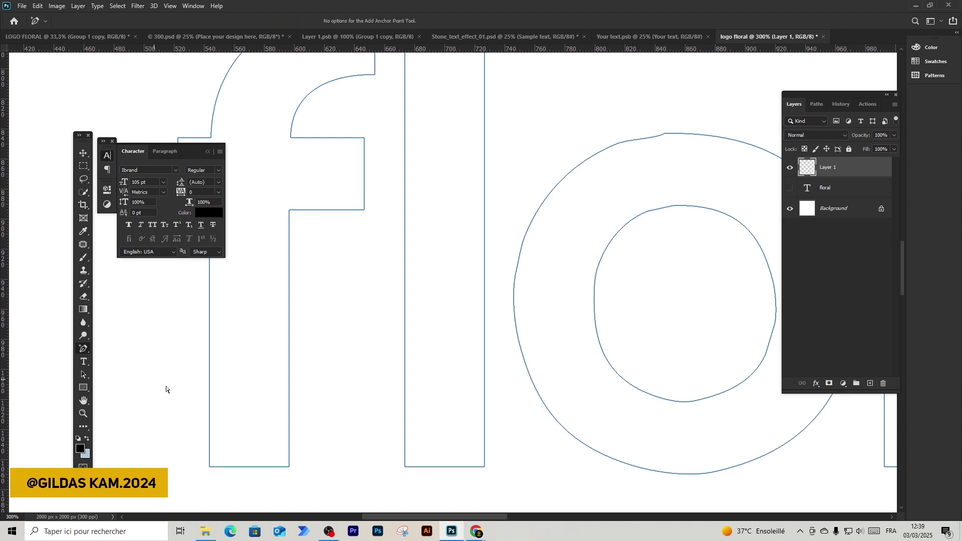
pyautogui.click(289, 419)
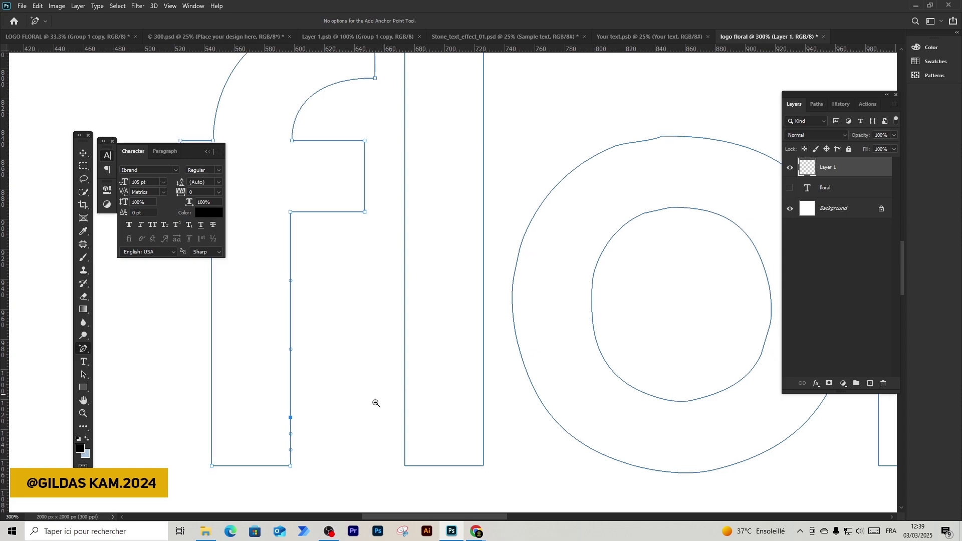
pyautogui.scroll(-1, 376, 401)
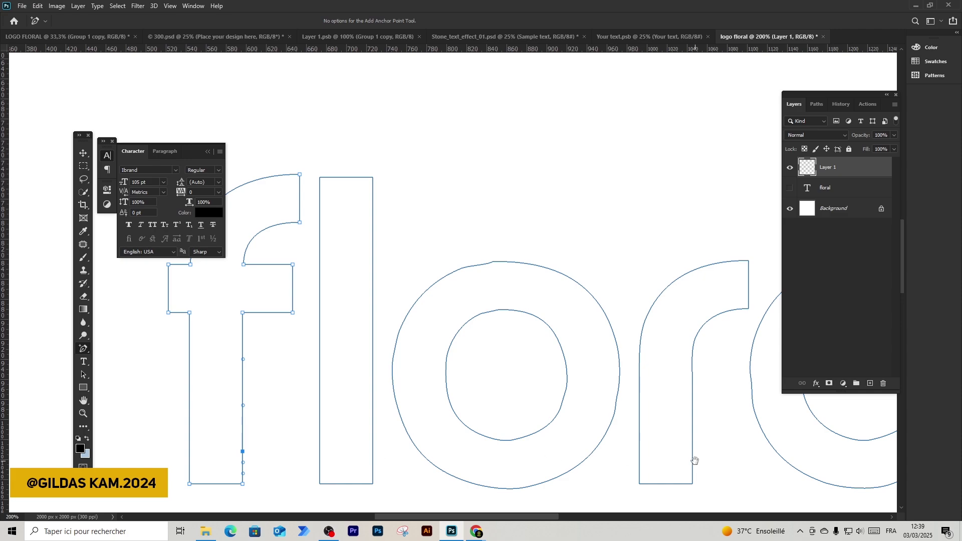
# Place a horizontal guide level with the added anchor point near the base of the first letter f
pyautogui.moveTo(308, 407); pyautogui.dragTo(285, 407)
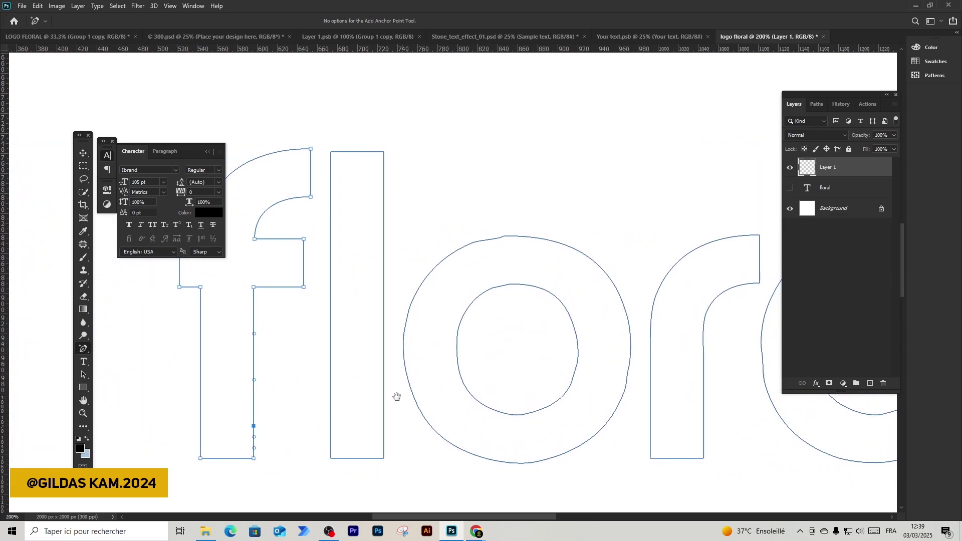
pyautogui.hotkey('ctrl', '+')
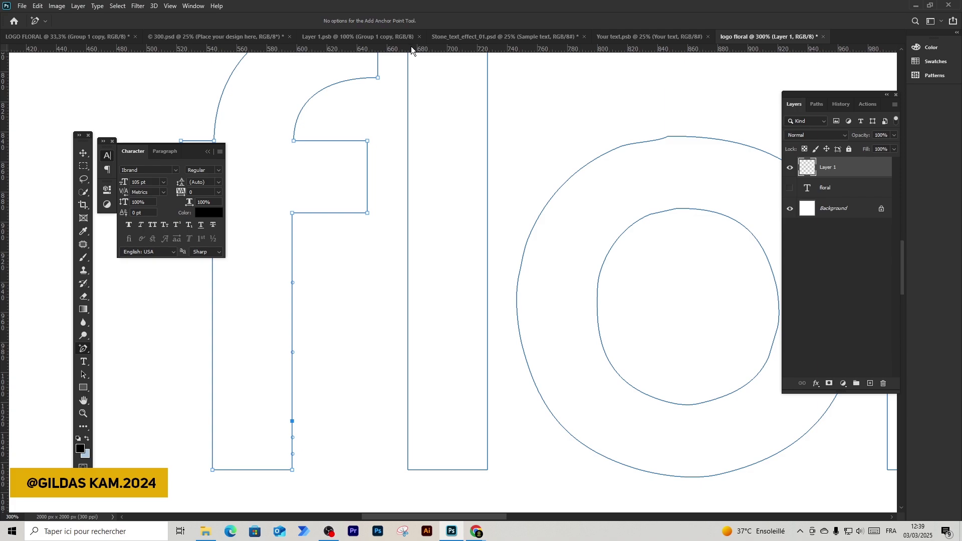
pyautogui.moveTo(410, 49); pyautogui.dragTo(404, 421)
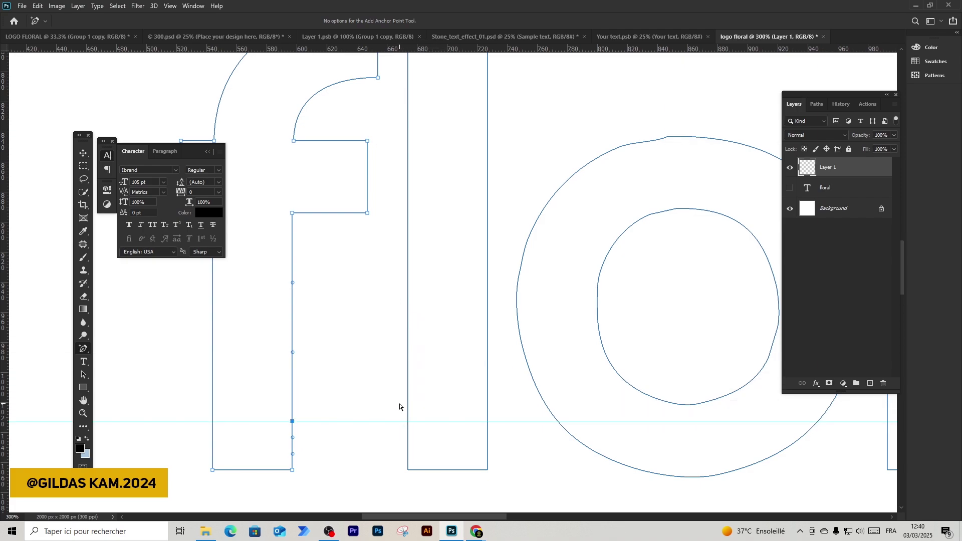
# Delete the lower-right corner anchor point of the f's stem and pull the base curve's handle inward to round the corner
pyautogui.keyDown('ctrl'); pyautogui.click(318, 433); pyautogui.keyUp('ctrl')
pyautogui.keyDown('ctrl'); pyautogui.click(318, 433); pyautogui.keyUp('ctrl')
pyautogui.moveTo(318, 433); pyautogui.dragTo(398, 412)
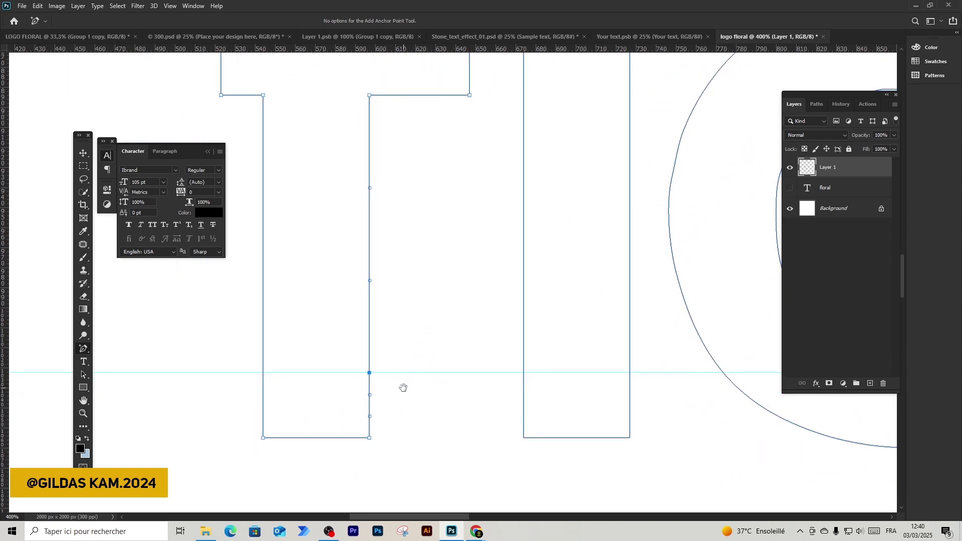
pyautogui.keyDown('ctrl'); pyautogui.keyDown('shift'); pyautogui.click(369, 438); pyautogui.keyUp('shift'); pyautogui.keyUp('ctrl')
pyautogui.keyDown('ctrl'); pyautogui.click(369, 373); pyautogui.keyUp('ctrl')
pyautogui.keyDown('ctrl'); pyautogui.keyDown('shift'); pyautogui.click(369, 395); pyautogui.keyUp('shift'); pyautogui.keyUp('ctrl')
pyautogui.rightClick(84, 350)
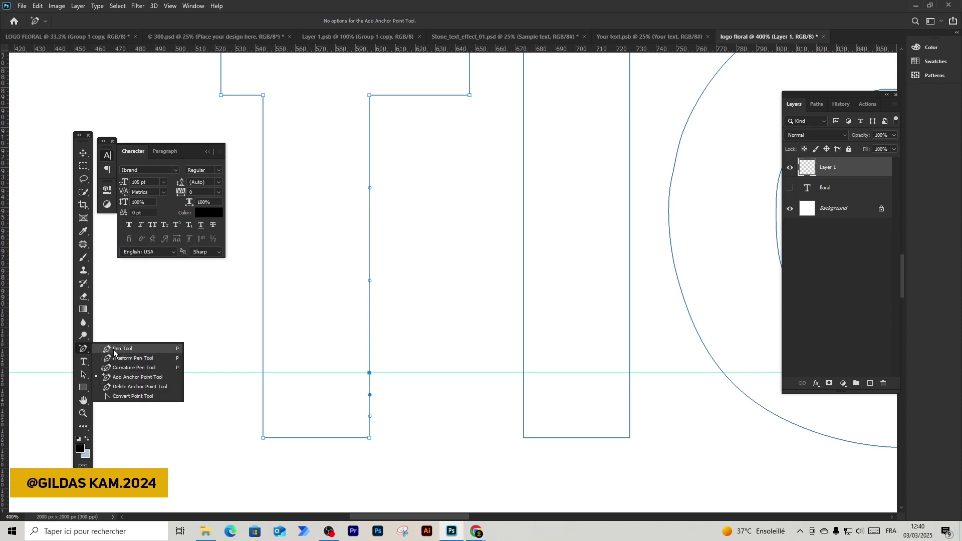
pyautogui.click(137, 387)
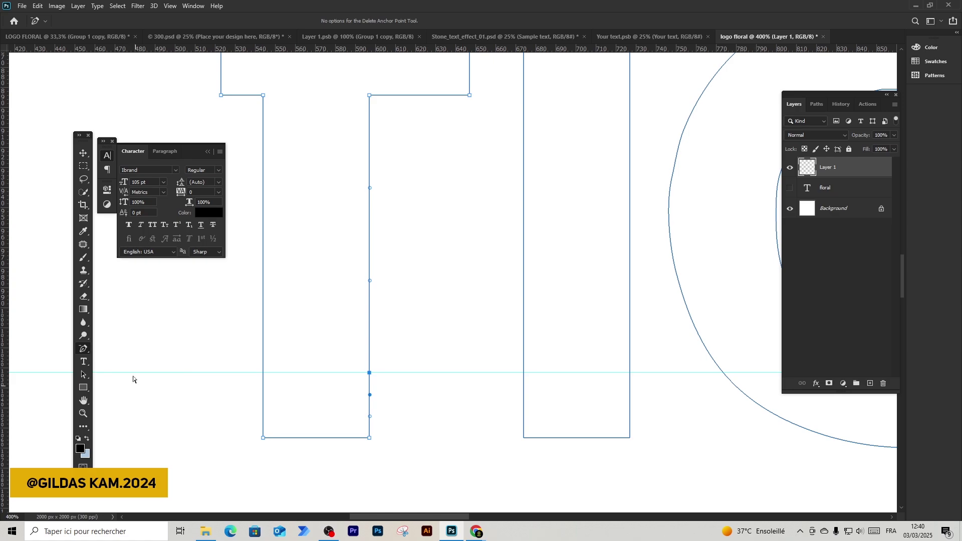
pyautogui.click(370, 439)
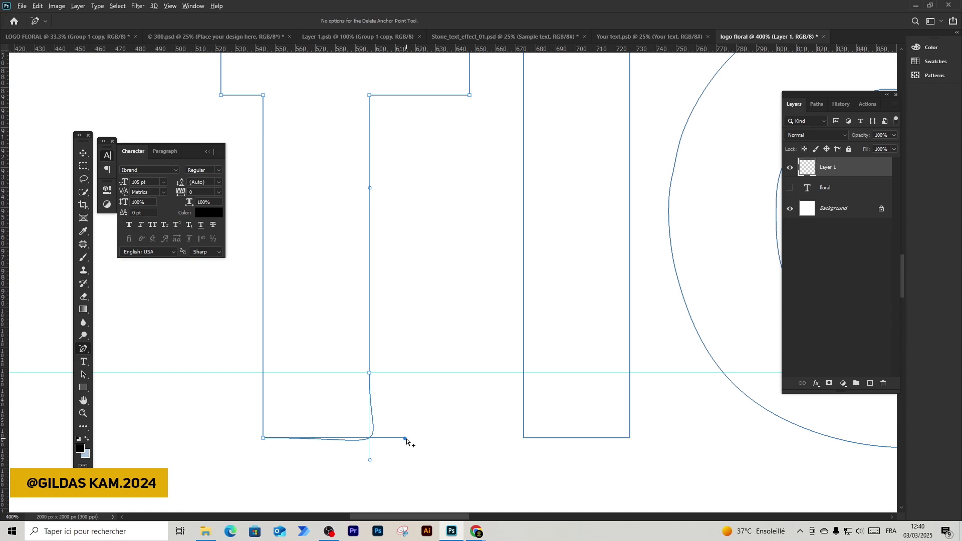
pyautogui.moveTo(405, 439); pyautogui.dragTo(295, 441)
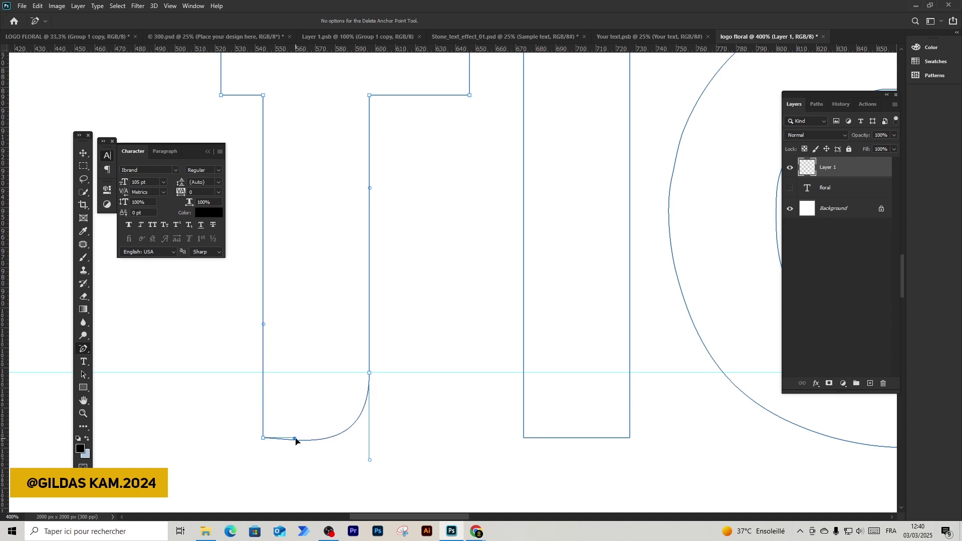
pyautogui.keyDown('ctrl'); pyautogui.click(264, 324); pyautogui.keyUp('ctrl')
pyautogui.keyDown('ctrl'); pyautogui.click(295, 439); pyautogui.keyUp('ctrl')
pyautogui.moveTo(295, 439); pyautogui.dragTo(295, 435)
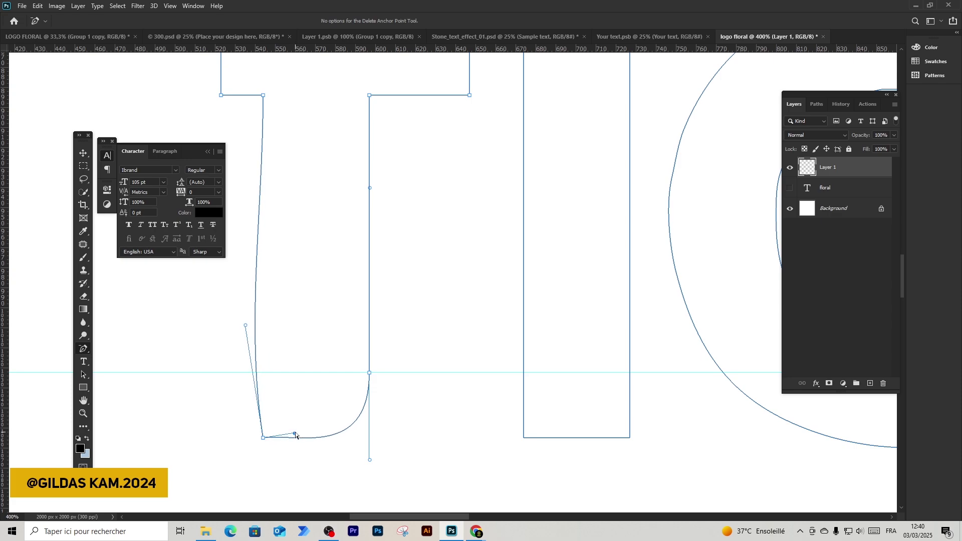
pyautogui.hotkey('ctrl', 'z')
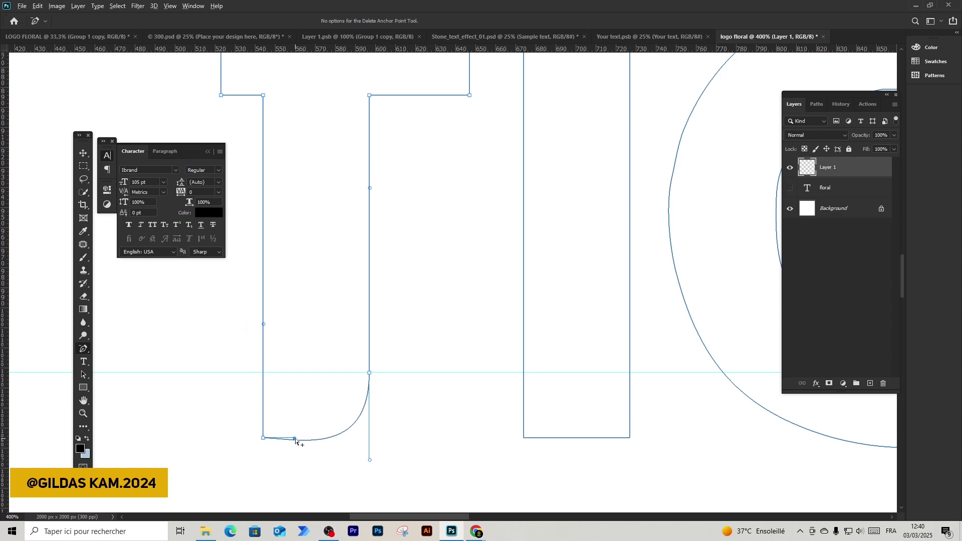
# Bring the curve handles at the f's base level with its bottom edge and place a horizontal guide there at about 1065 px
pyautogui.moveTo(295, 439); pyautogui.dragTo(289, 440)
pyautogui.moveTo(370, 460); pyautogui.dragTo(369, 438)
pyautogui.moveTo(456, 50); pyautogui.dragTo(461, 439)
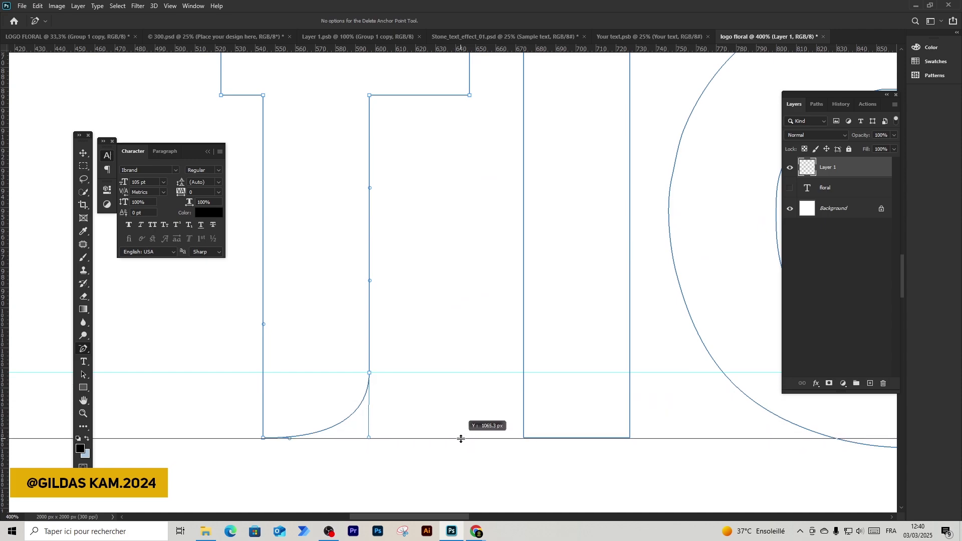
pyautogui.moveTo(461, 438); pyautogui.dragTo(461, 439)
pyautogui.click(368, 438)
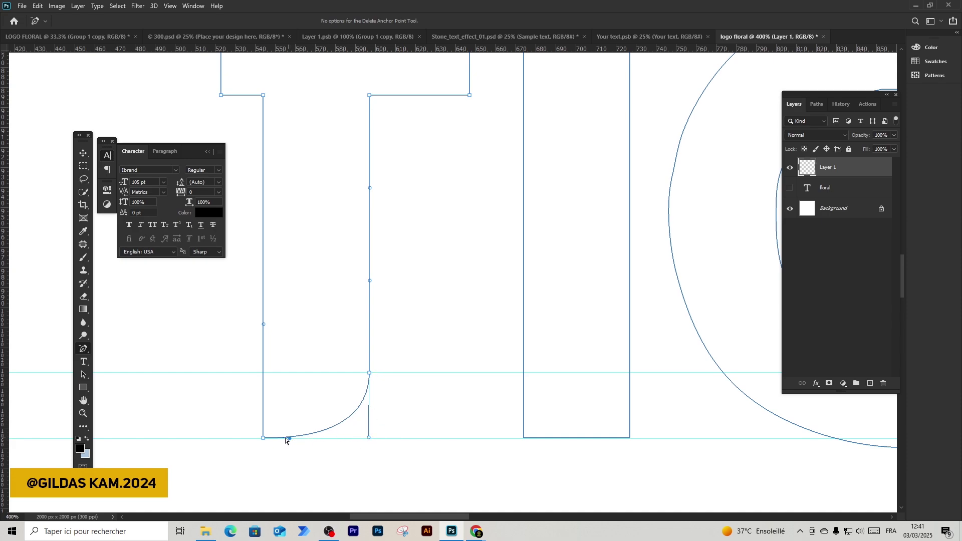
pyautogui.click(289, 438)
# Add an anchor point on the right edge of the first l where the upper guide crosses it
pyautogui.hscroll(3, 333, 415)
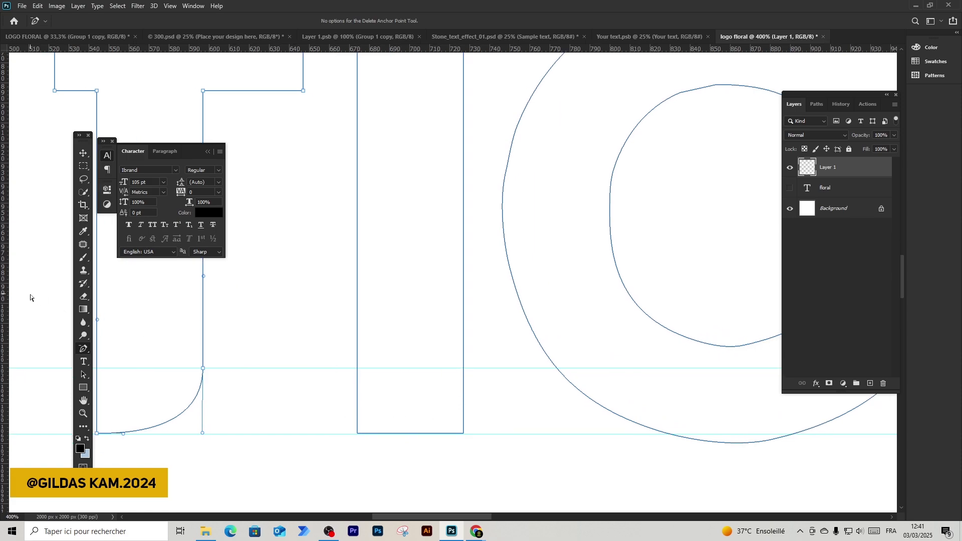
pyautogui.rightClick(83, 350)
pyautogui.click(121, 376)
pyautogui.click(464, 367)
# Delete the first l's lower-right corner anchor point and adjust both curve handles along the lower guide to round the corner
pyautogui.rightClick(84, 348)
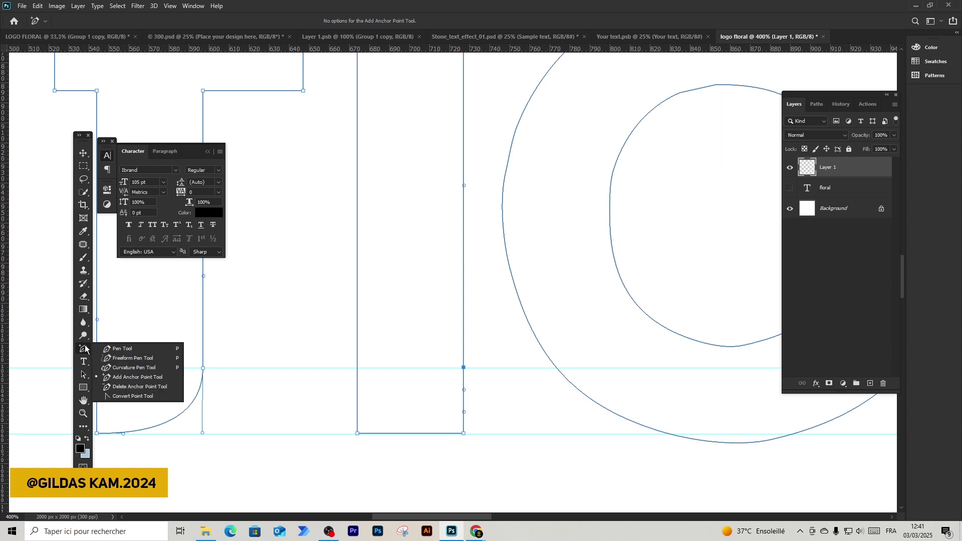
pyautogui.click(142, 387)
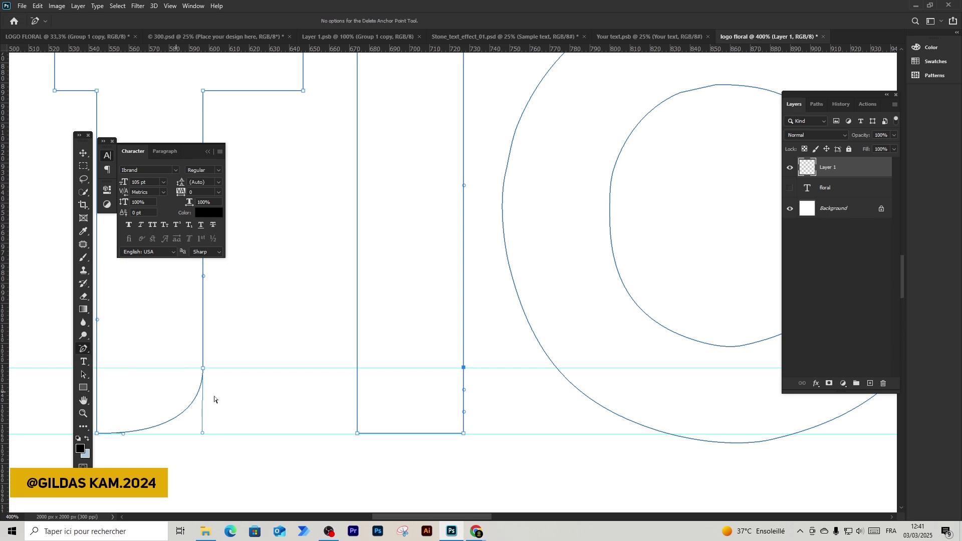
pyautogui.click(463, 434)
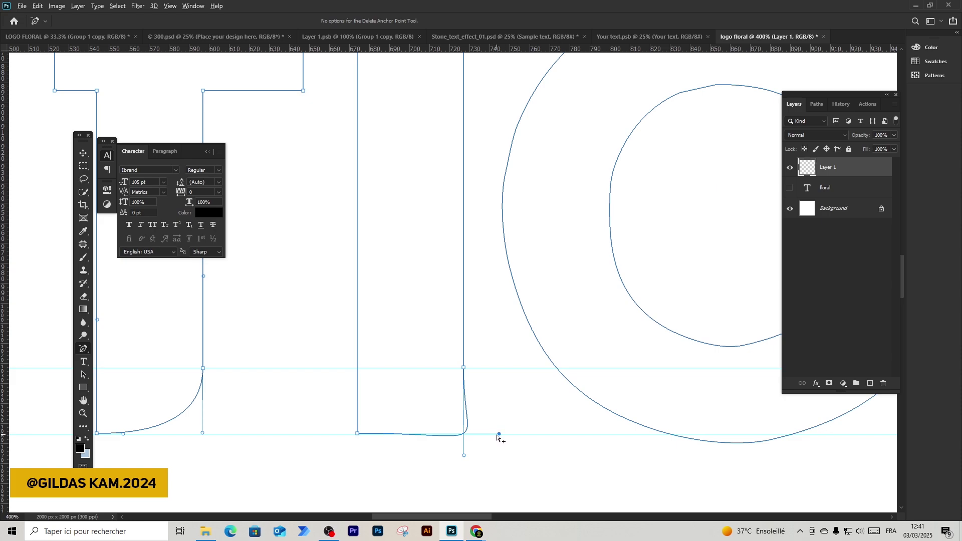
pyautogui.moveTo(499, 434); pyautogui.dragTo(402, 436)
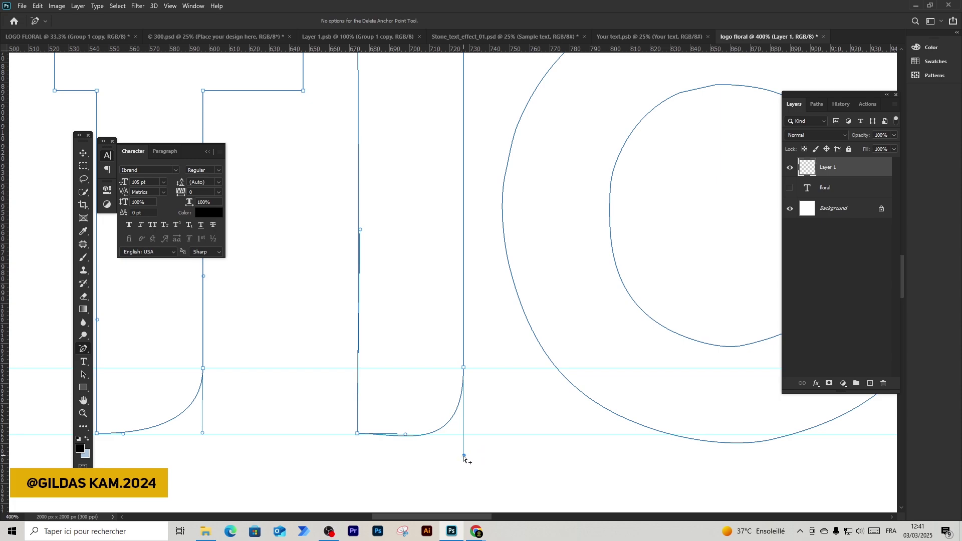
pyautogui.moveTo(464, 455); pyautogui.dragTo(464, 434)
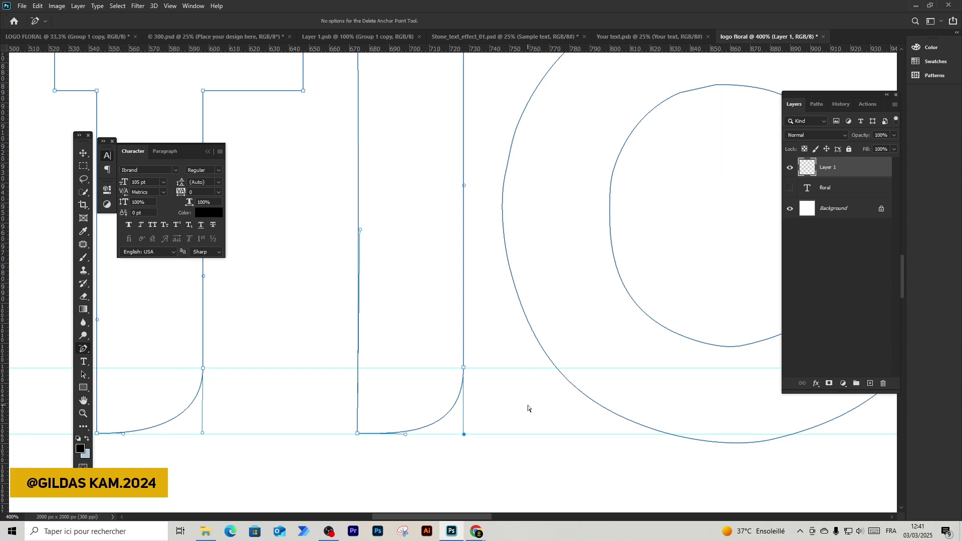
# Add an anchor point on the right edge of the r's stem at the upper guide
pyautogui.hscroll(10, 526, 408)
pyautogui.hscroll(1, 492, 411)
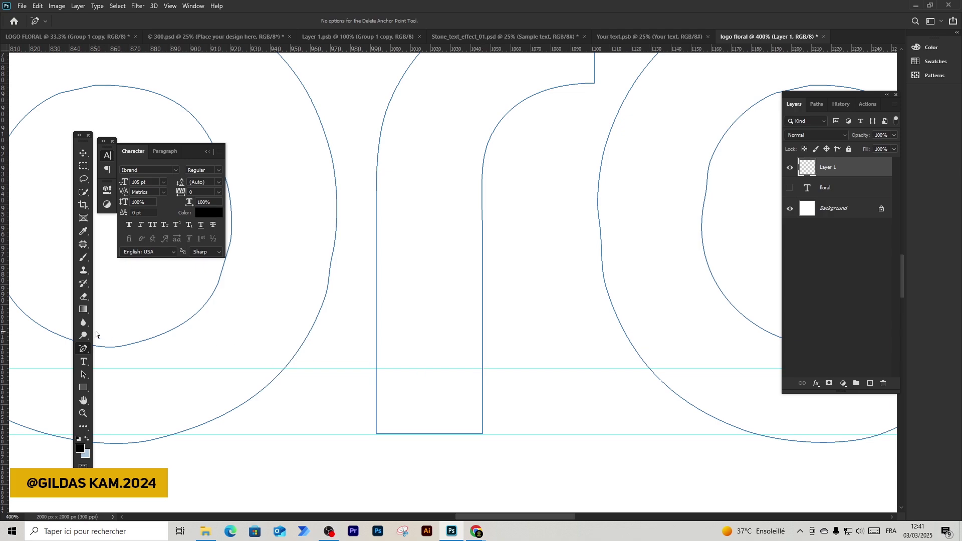
pyautogui.rightClick(83, 348)
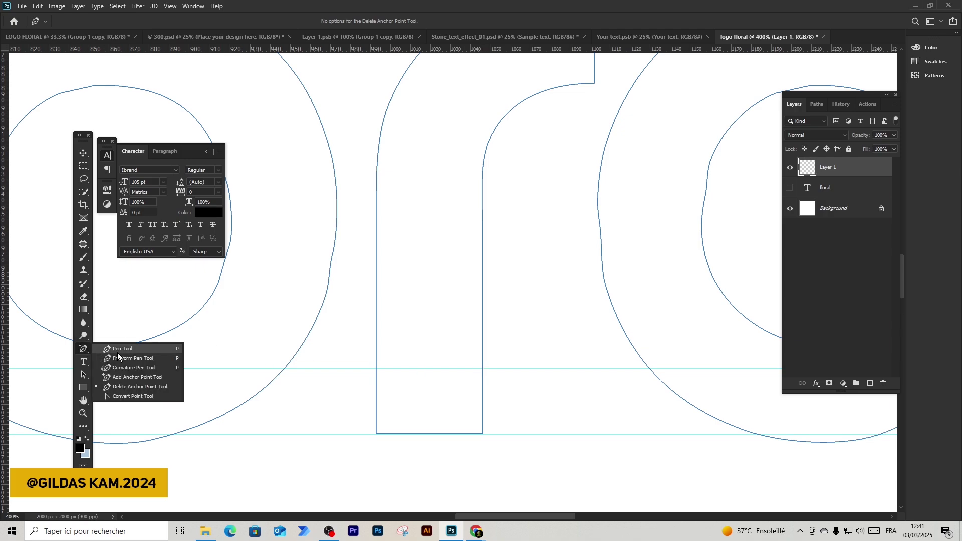
pyautogui.click(137, 377)
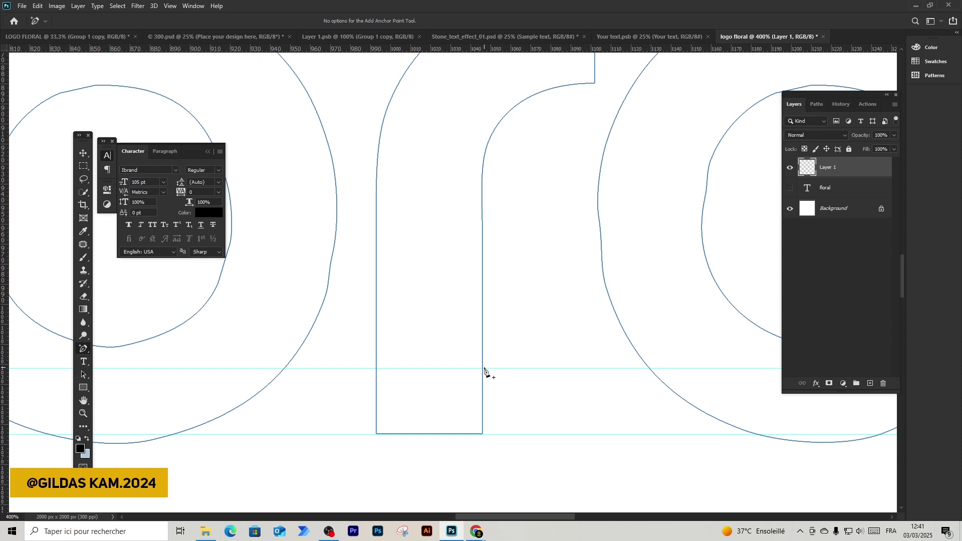
pyautogui.click(482, 369)
# Delete the r's lower-right corner anchor point and set both curve handles on the lower guide to round the stem's base
pyautogui.rightClick(82, 352)
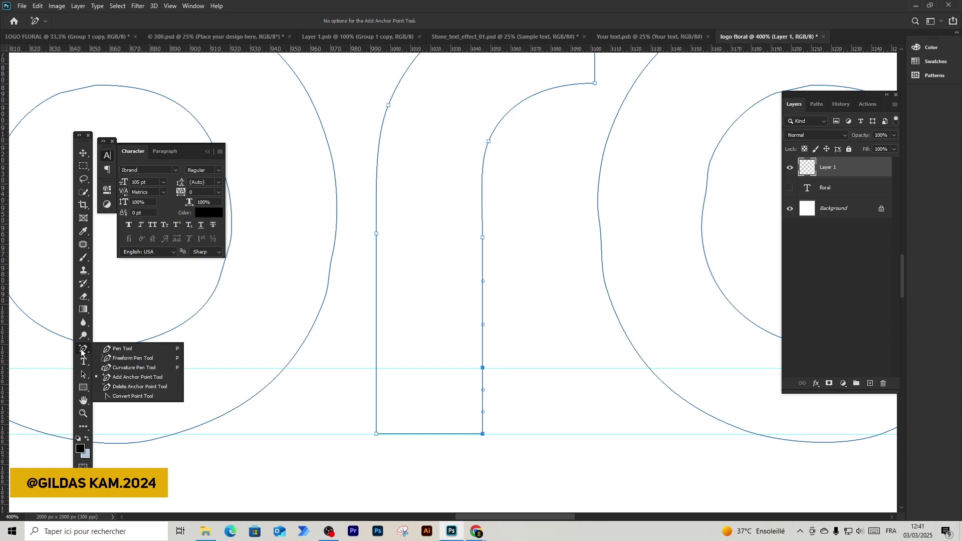
pyautogui.click(139, 389)
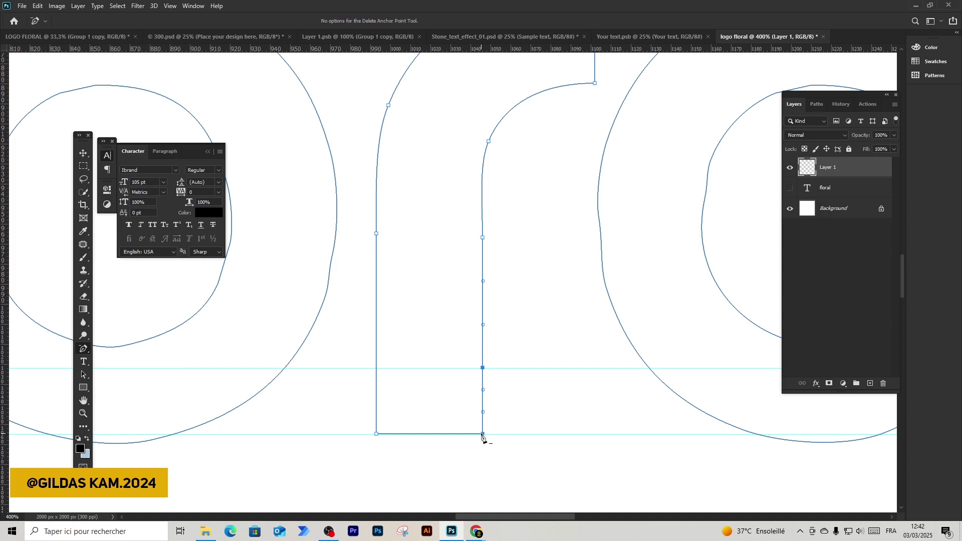
pyautogui.moveTo(482, 434); pyautogui.dragTo(431, 436)
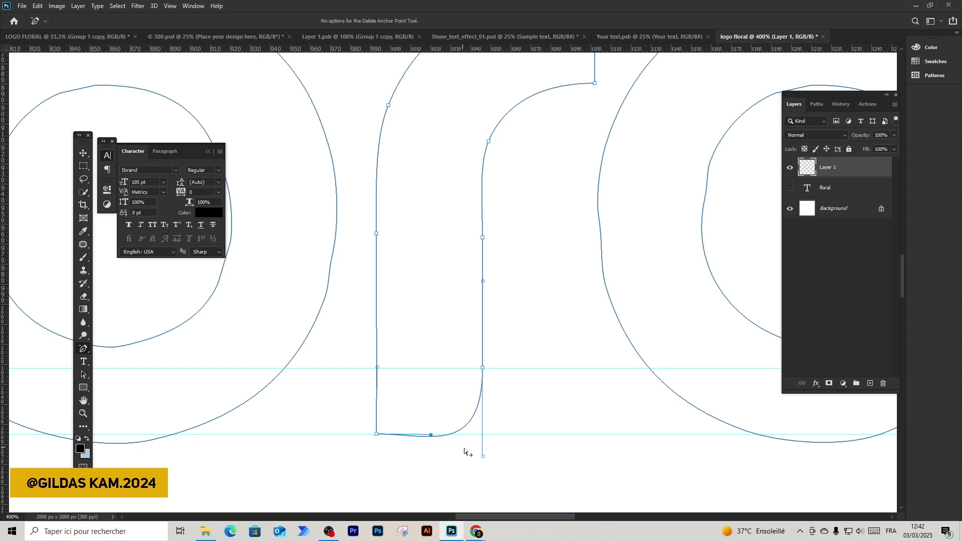
pyautogui.moveTo(483, 457); pyautogui.dragTo(482, 435)
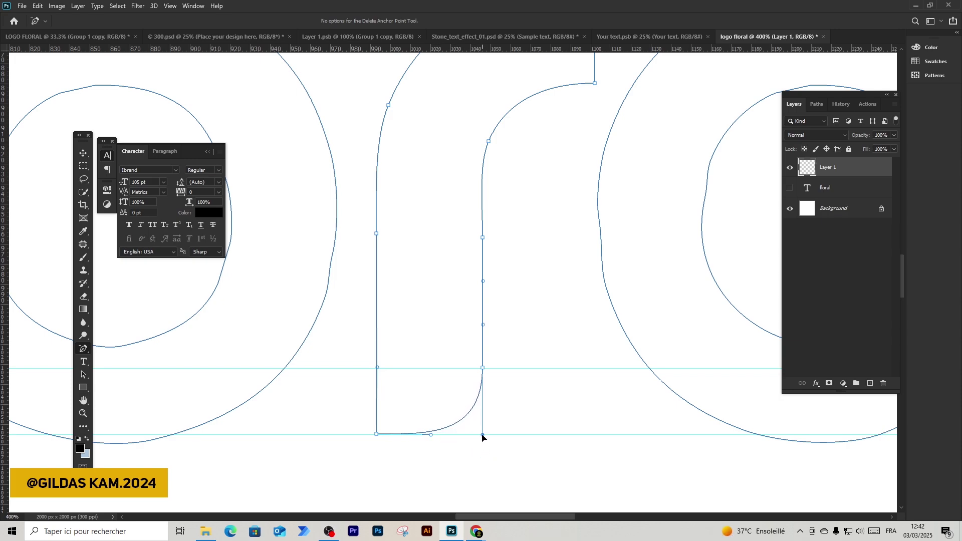
# Add an anchor point on the right edge of the last l at the upper guide
pyautogui.hscroll(5, 489, 418)
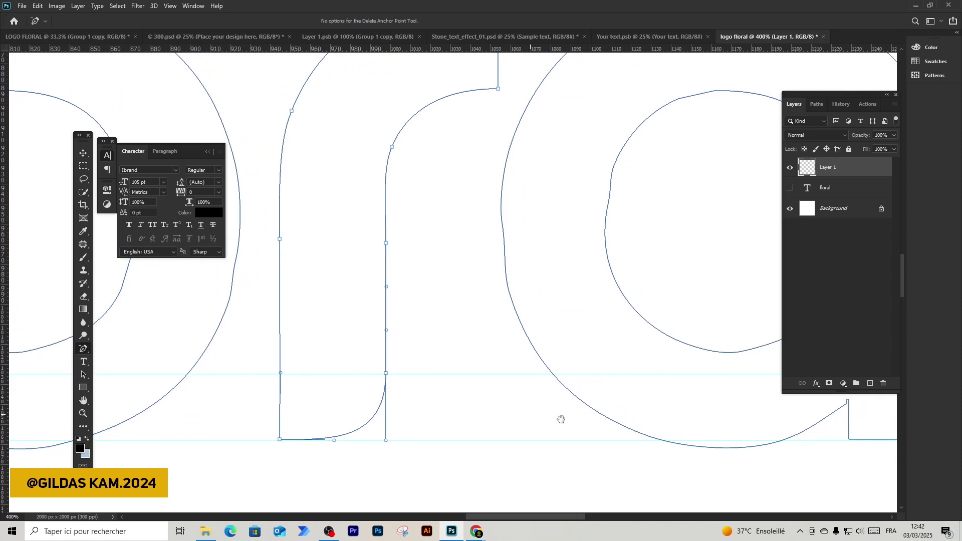
pyautogui.hscroll(5, 527, 415)
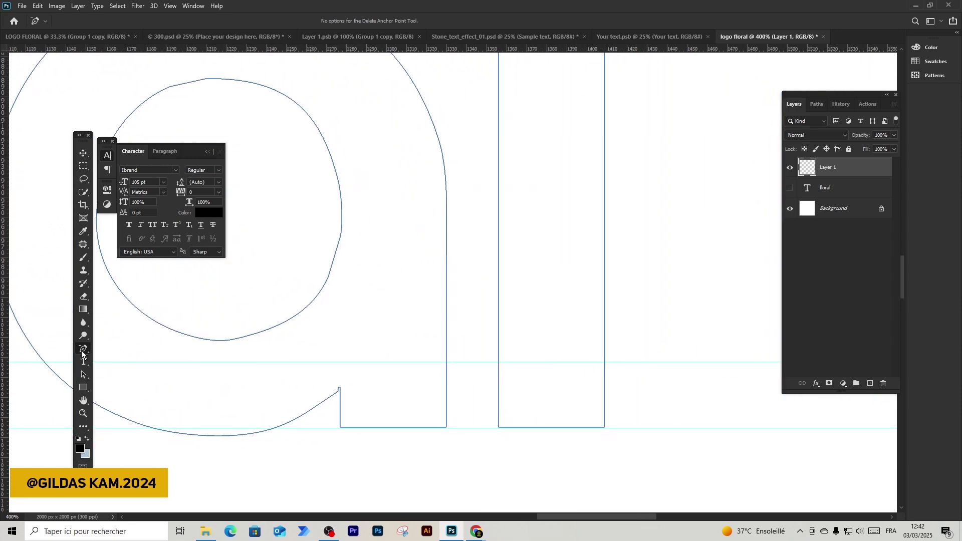
pyautogui.rightClick(82, 352)
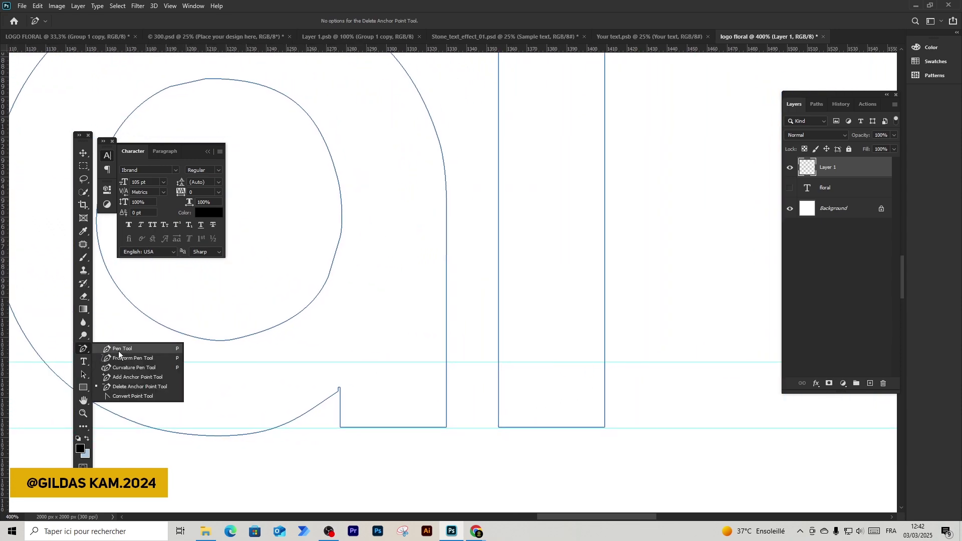
pyautogui.click(124, 376)
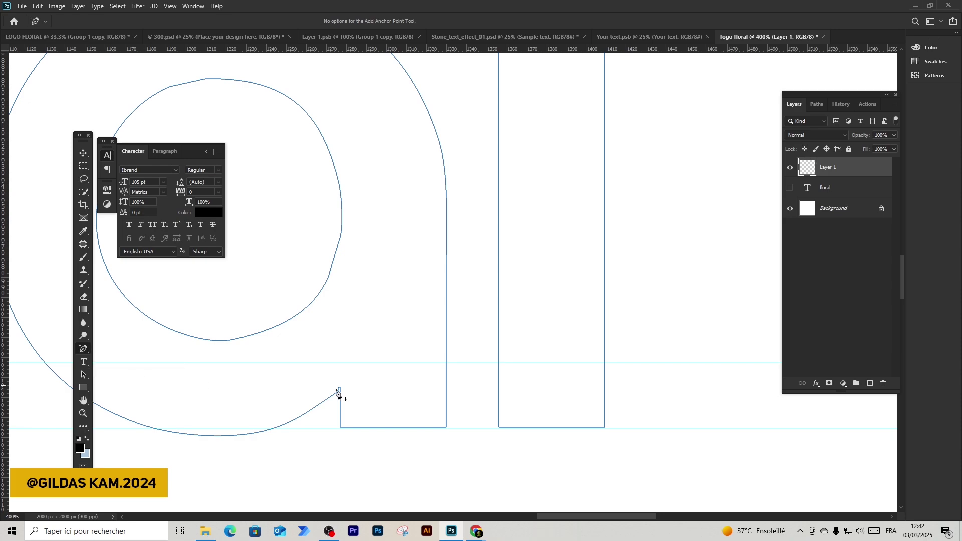
pyautogui.click(604, 363)
# Delete the last l's lower-right corner anchor point and set both curve handles on the lower guide to round the corner
pyautogui.rightClick(83, 349)
pyautogui.click(135, 389)
pyautogui.click(605, 428)
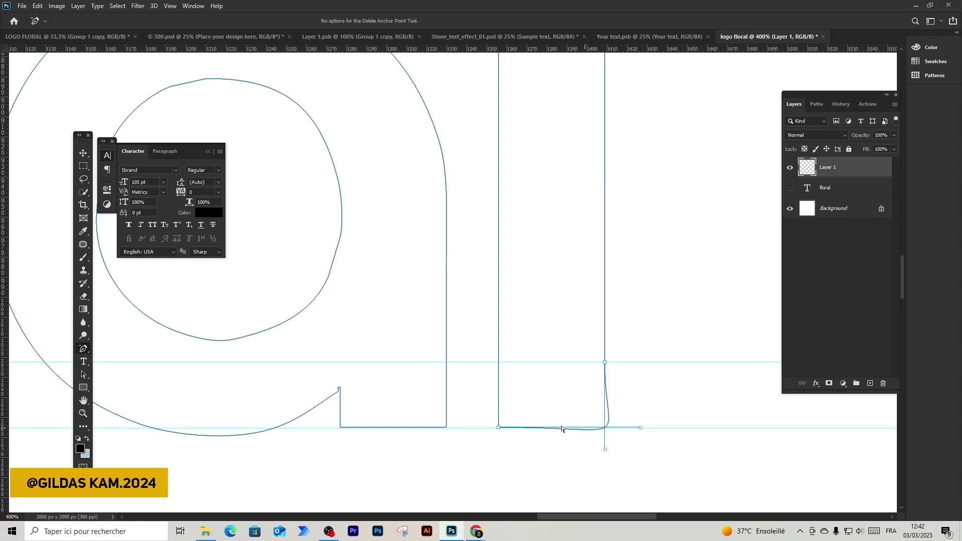
pyautogui.moveTo(641, 430); pyautogui.dragTo(552, 429)
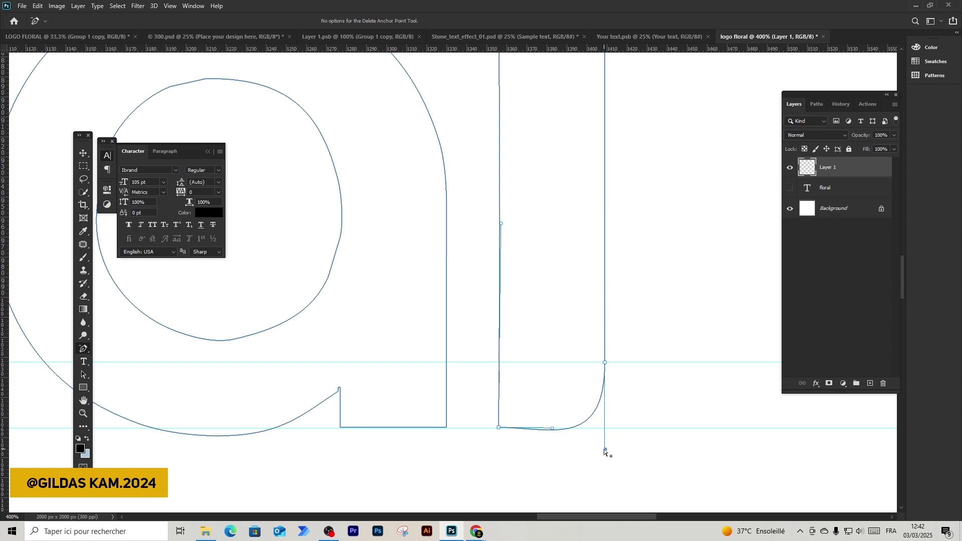
pyautogui.moveTo(605, 449); pyautogui.dragTo(604, 429)
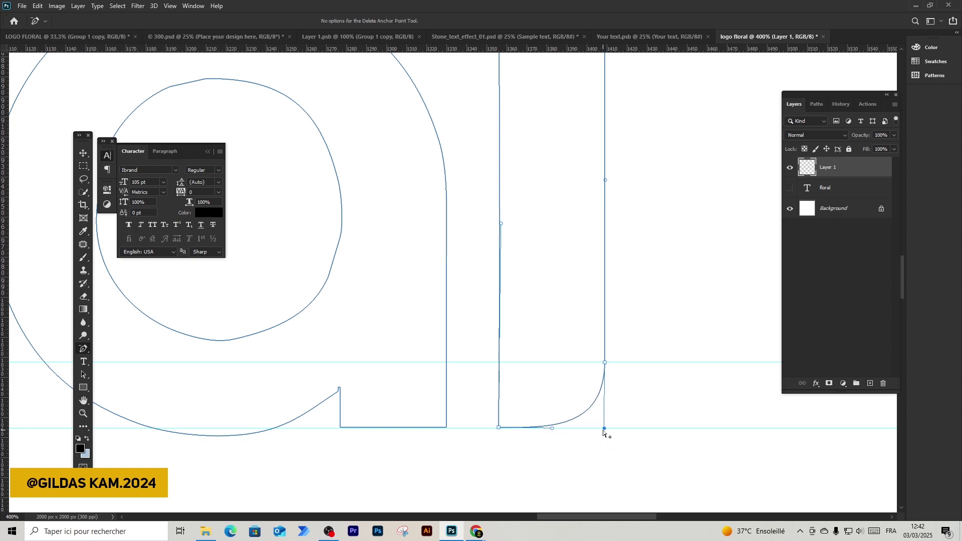
# Deselect the anchor points and fill the reshaped "floral" path with the foreground color on Layer 1
pyautogui.scroll(-4, 574, 388)
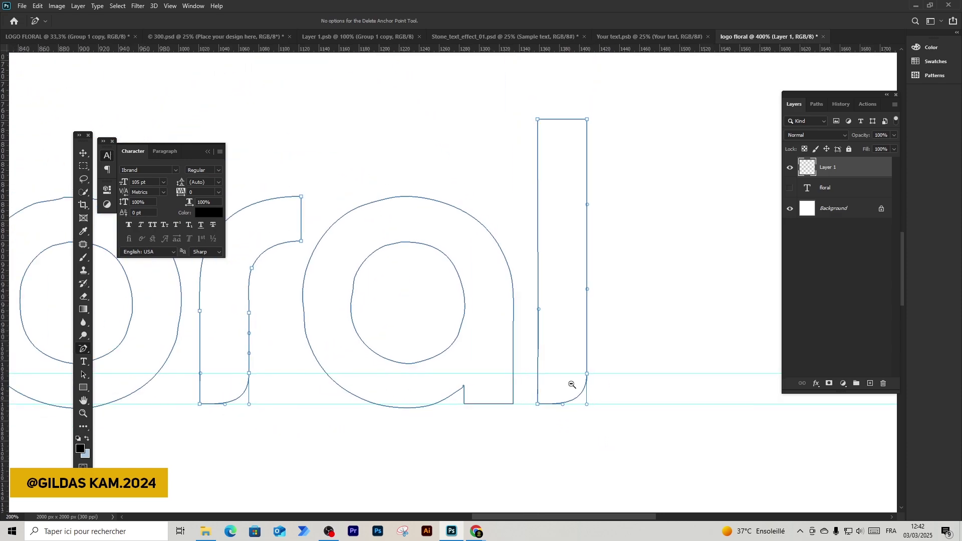
pyautogui.scroll(2, 530, 390)
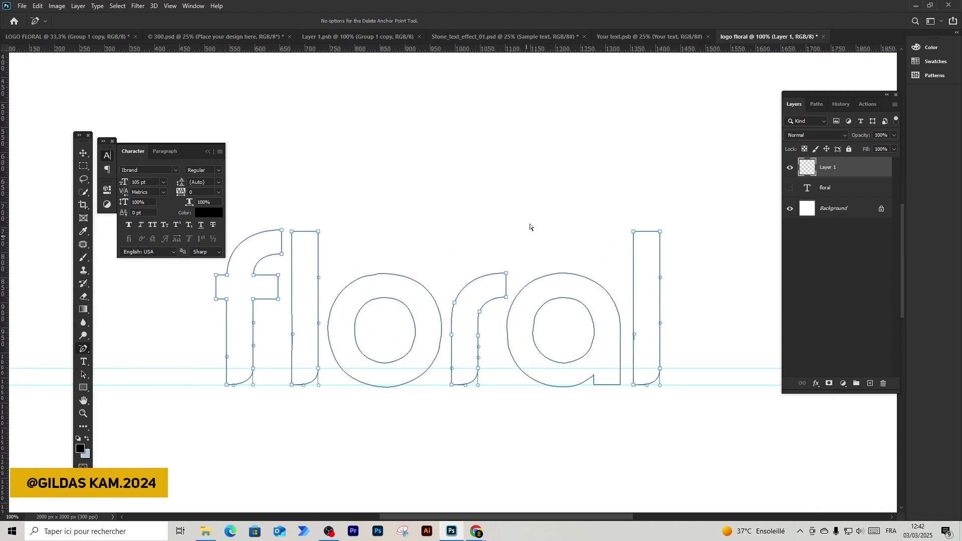
pyautogui.click(519, 201)
pyautogui.rightClick(418, 296)
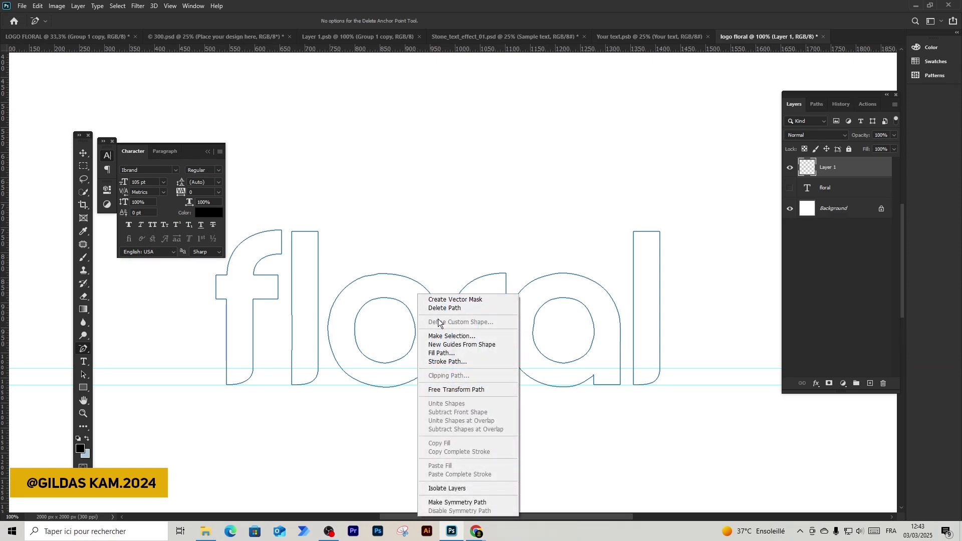
pyautogui.click(453, 353)
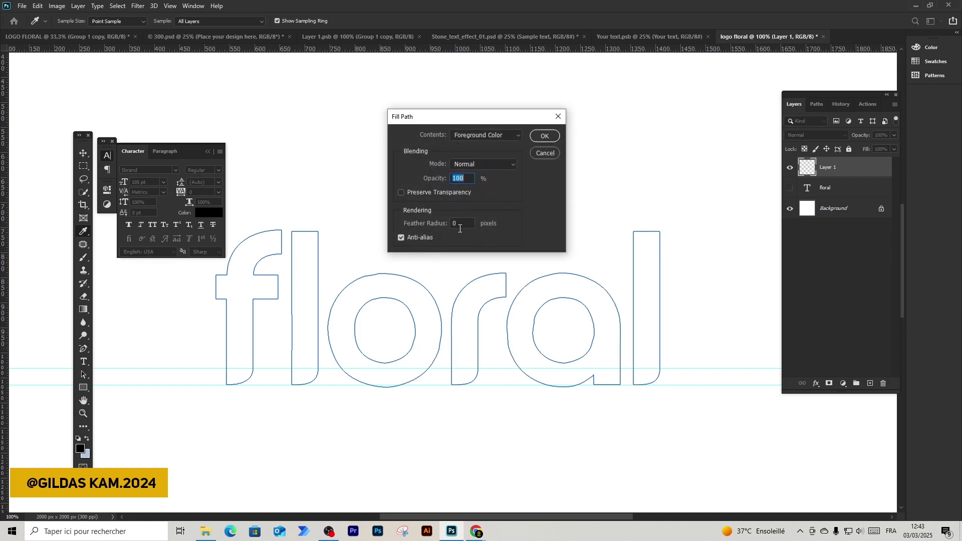
pyautogui.click(486, 135)
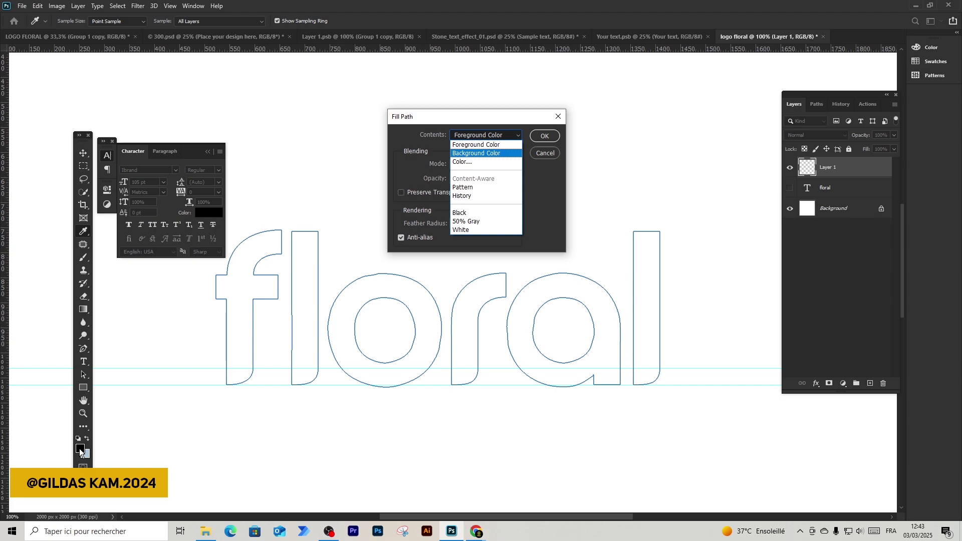
pyautogui.click(473, 143)
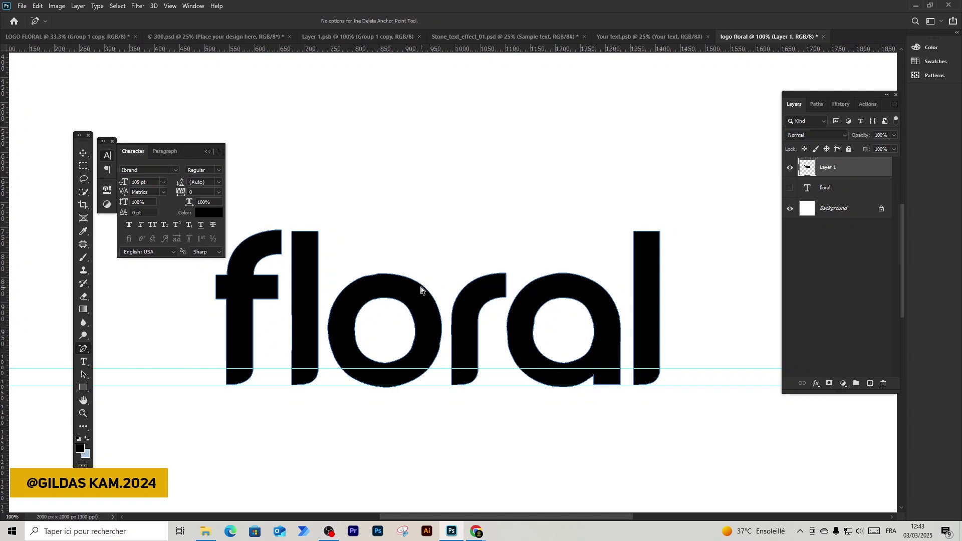
# Delete the work path around the filled "floral" lettering
pyautogui.rightClick(441, 268)
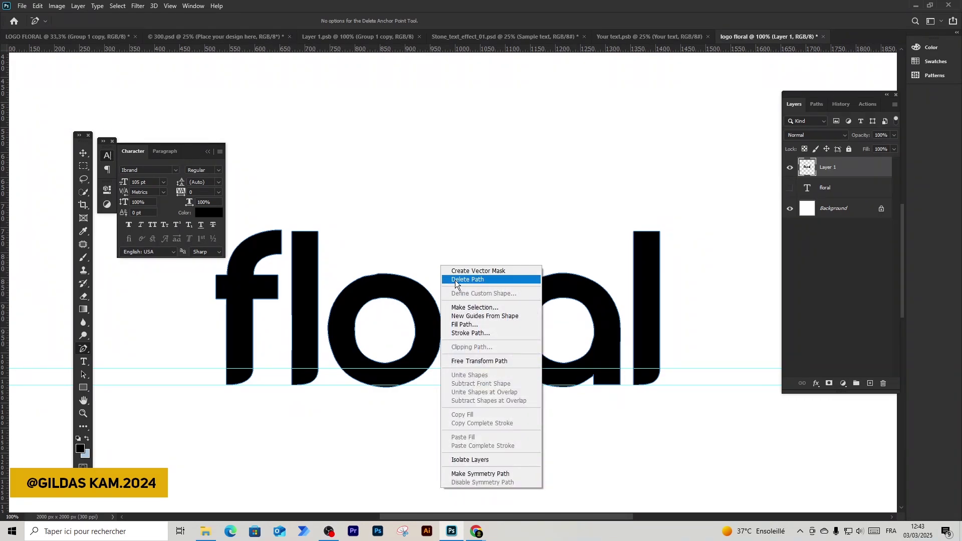
pyautogui.click(456, 280)
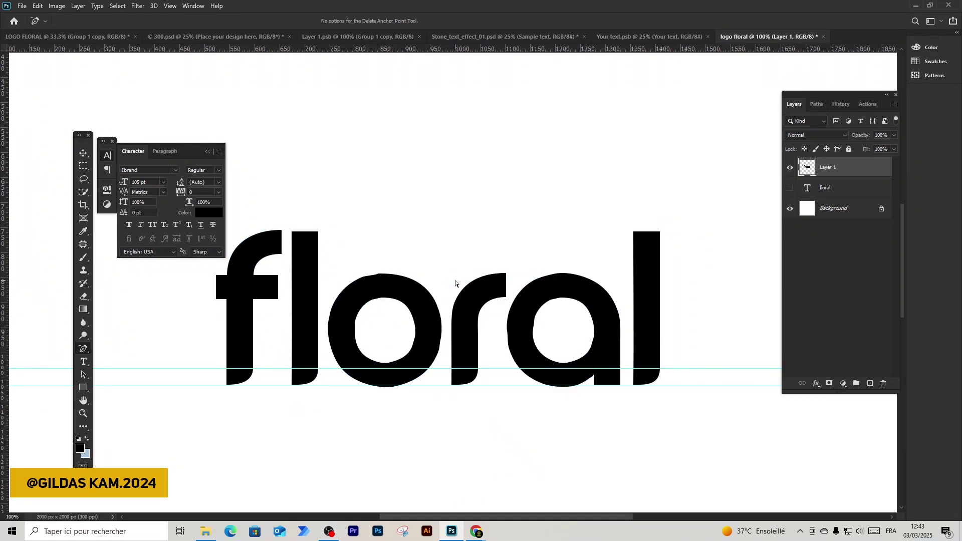
pyautogui.moveTo(417, 311); pyautogui.dragTo(468, 303)
pyautogui.keyDown('alt'); pyautogui.click(472, 281); pyautogui.keyUp('alt')
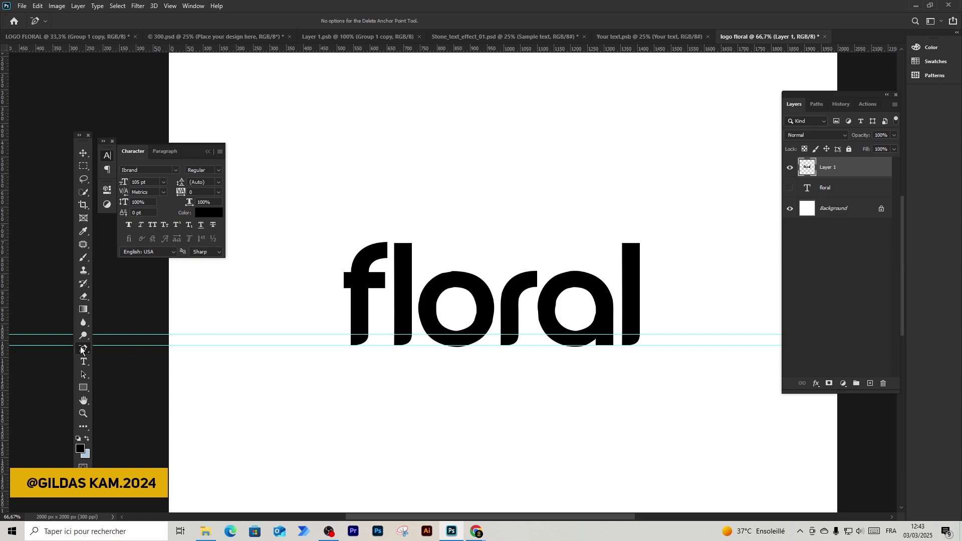
pyautogui.rightClick(81, 349)
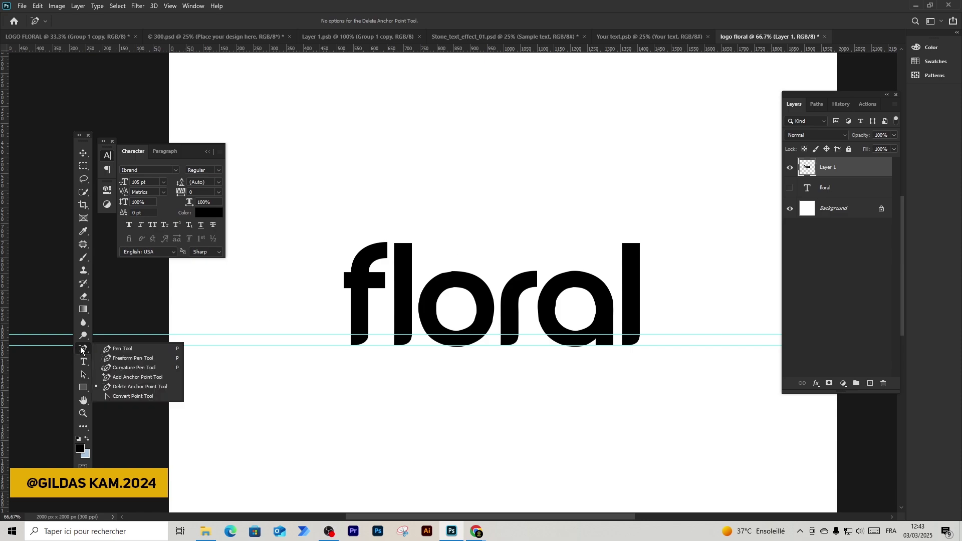
pyautogui.click(123, 378)
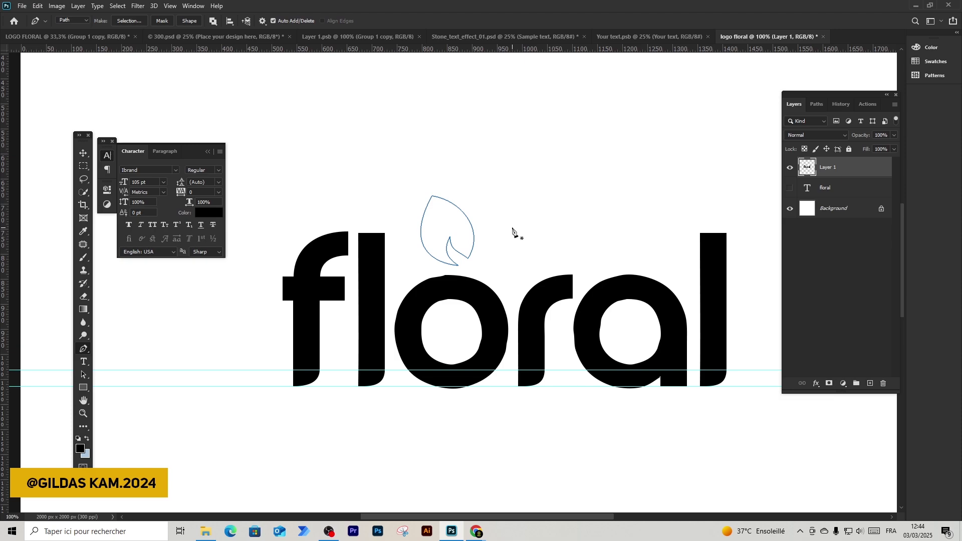
pyautogui.rightClick(459, 238)
pyautogui.click(470, 251)
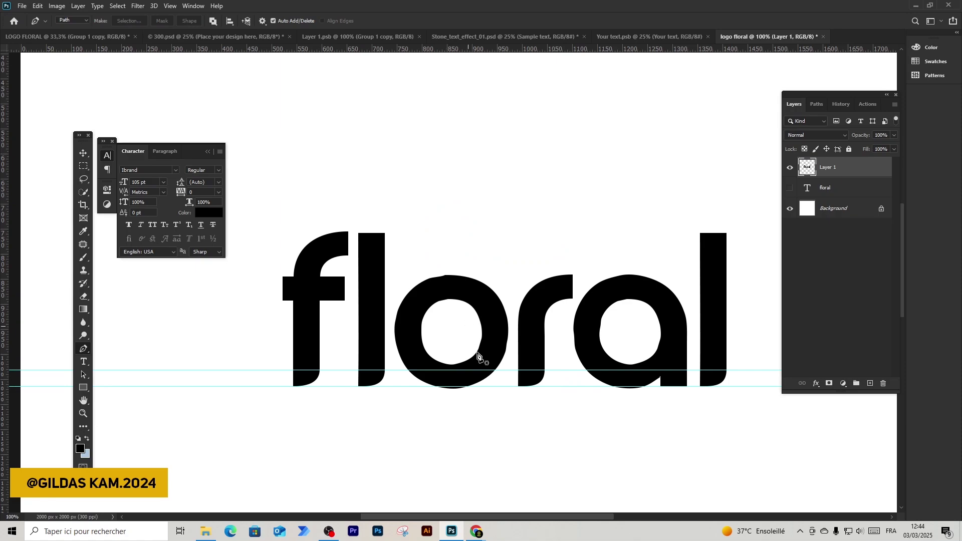
# Switch to the PNGEgg page in Chrome and search for "feuille"
pyautogui.moveTo(478, 531)
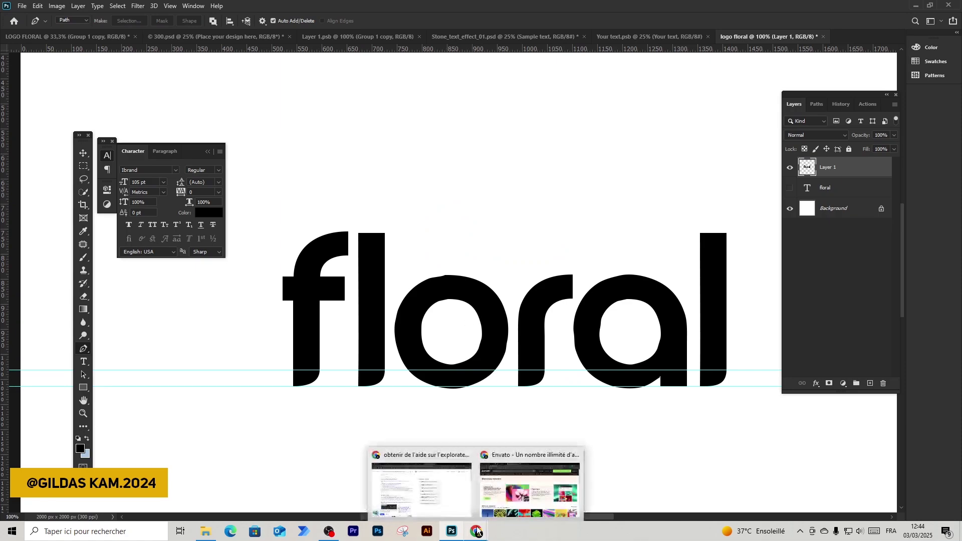
pyautogui.click(496, 492)
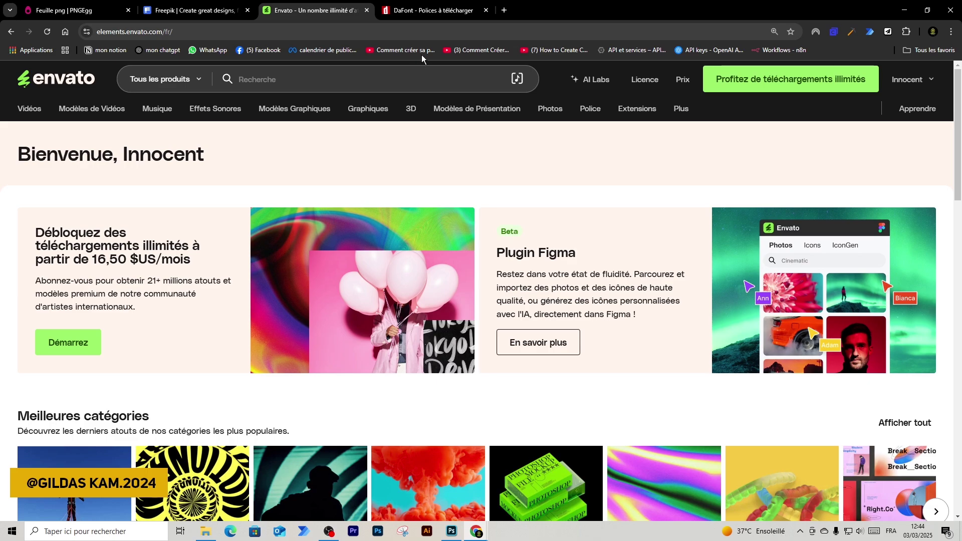
pyautogui.click(98, 13)
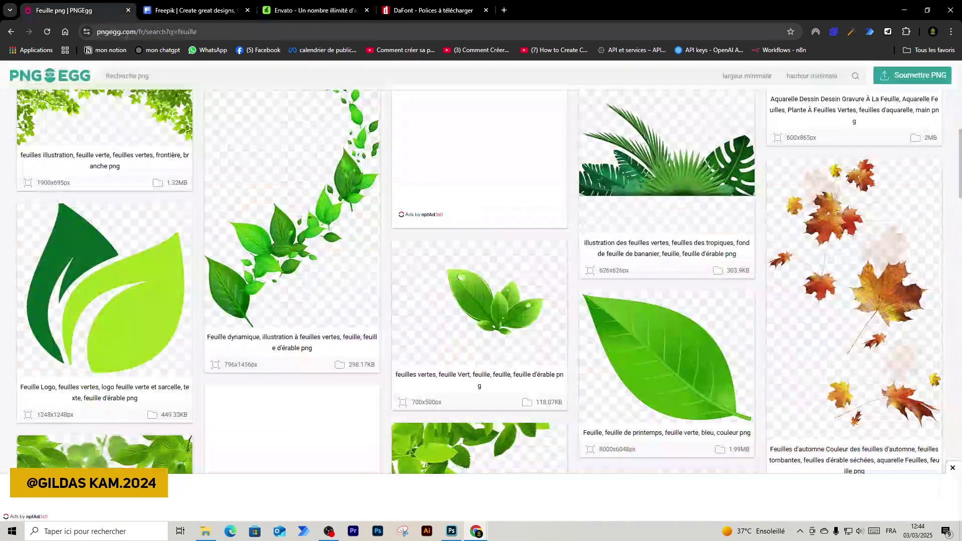
pyautogui.scroll(10, 300, 193)
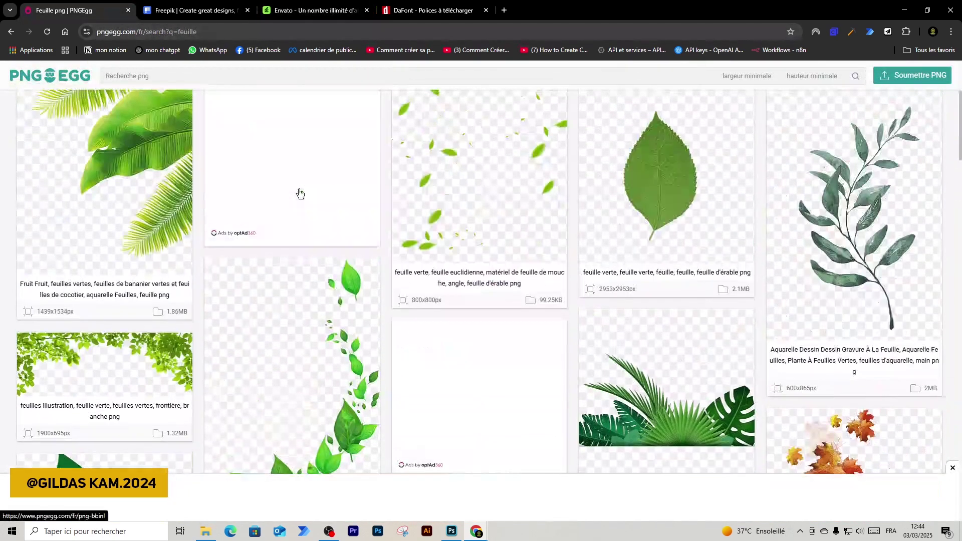
pyautogui.click(187, 79)
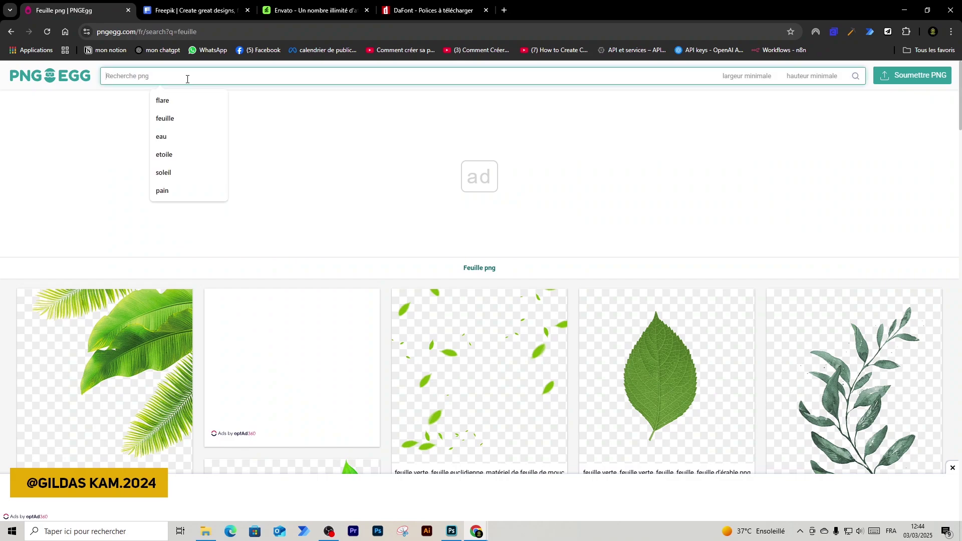
pyautogui.write('feuil')
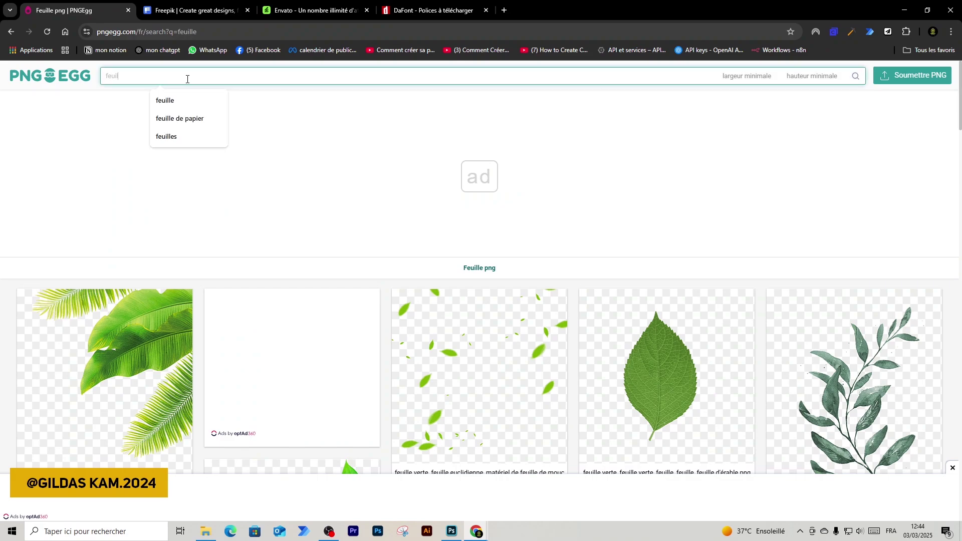
pyautogui.write('l')
pyautogui.press('Return')
# Open the download page of the green two-leaf logo PNG from the search results
pyautogui.scroll(-10, 375, 269)
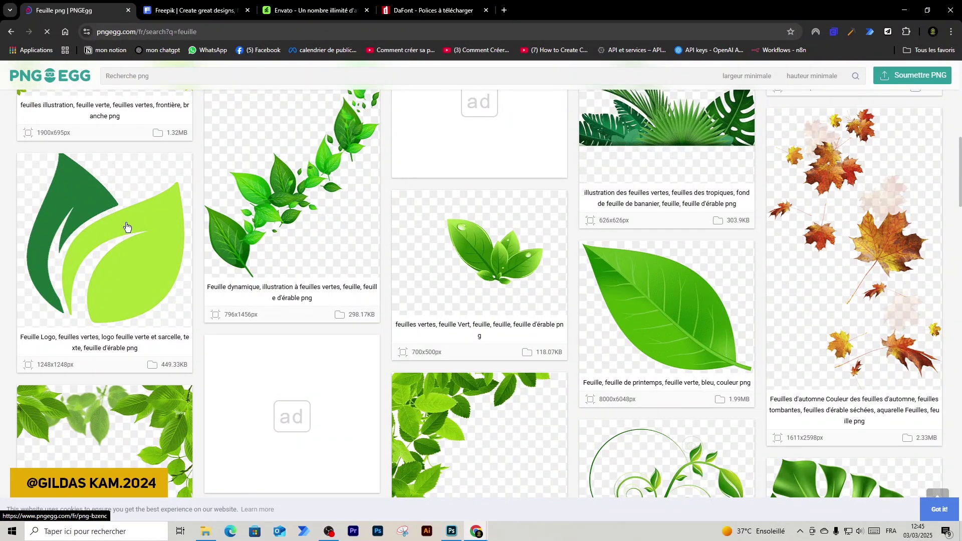
pyautogui.scroll(3, 478, 255)
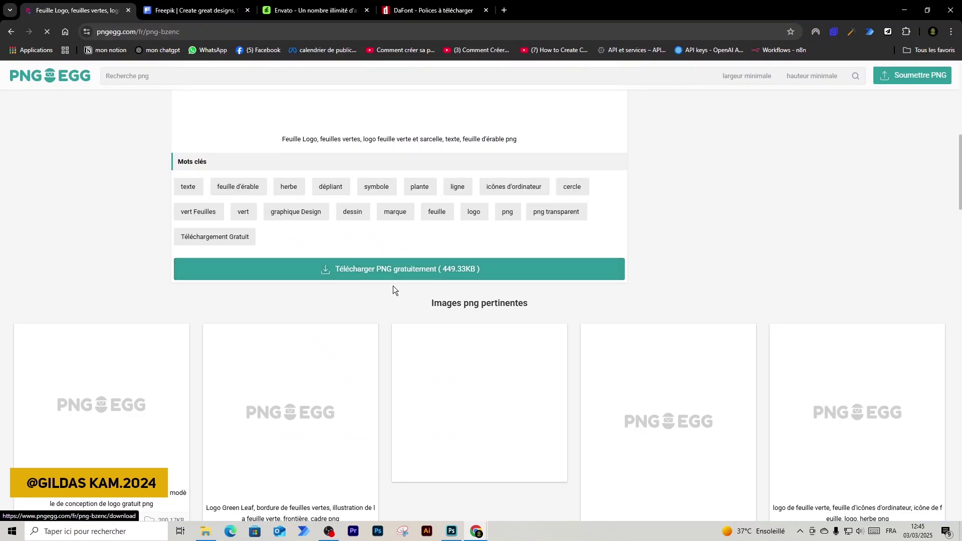
pyautogui.scroll(5, 444, 294)
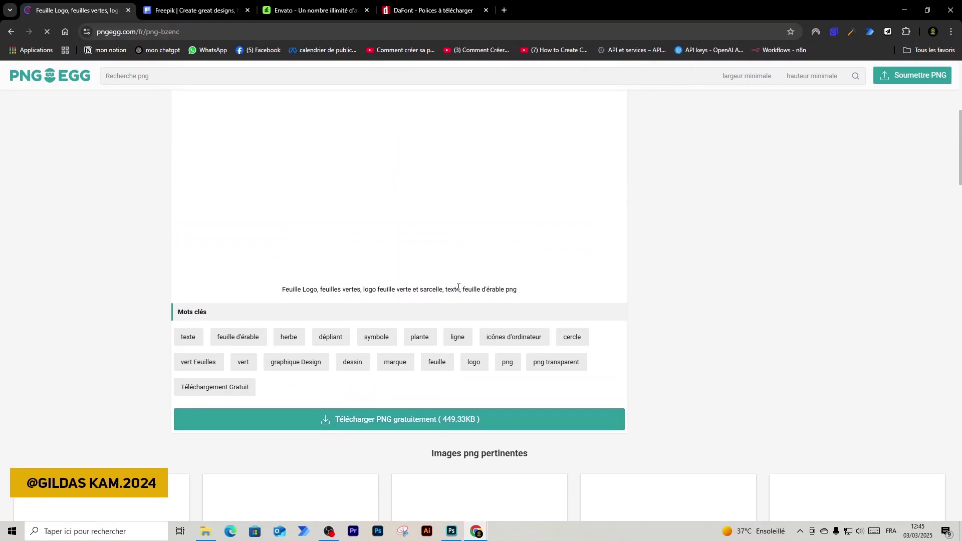
# Switch to File Explorer and open the Téléchargements folder
pyautogui.hotkey('alt', 'Tab')
pyautogui.hotkey('alt', 'Tab')
pyautogui.hotkey('alt', 'Tab')
pyautogui.hotkey('alt', 'Tab')
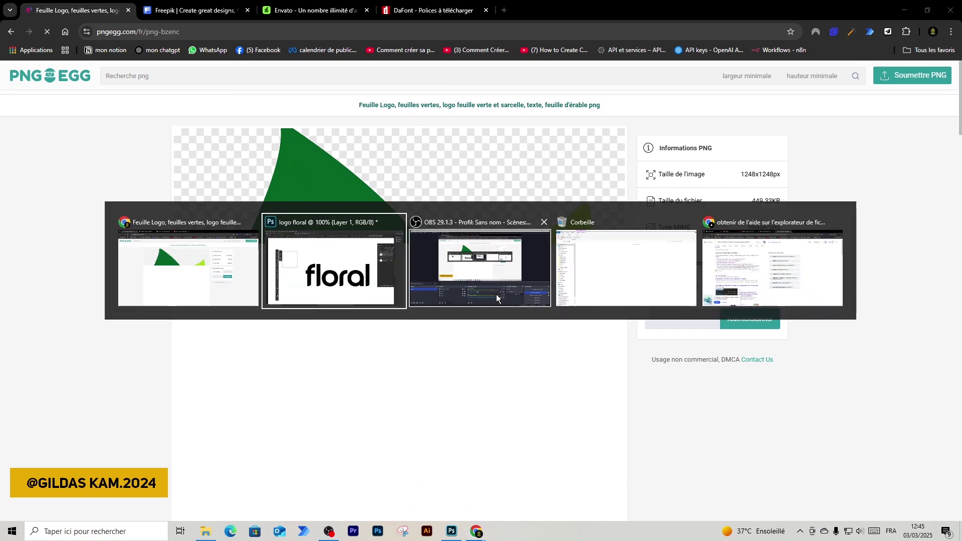
pyautogui.hotkey('alt', 'Tab')
pyautogui.hotkey('alt', 'Tab')
pyautogui.hotkey('alt', 'Tab')
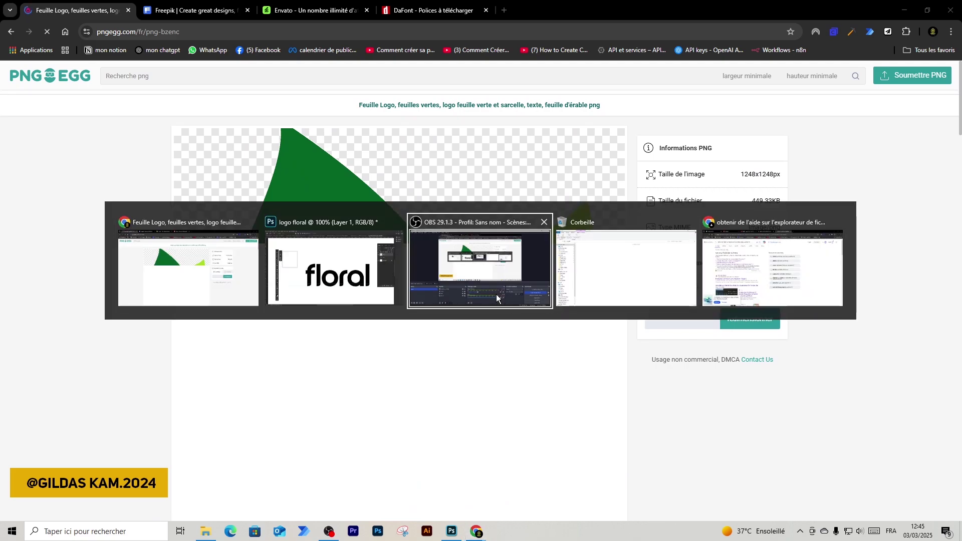
pyautogui.hotkey('alt', 'Tab')
pyautogui.click(74, 126)
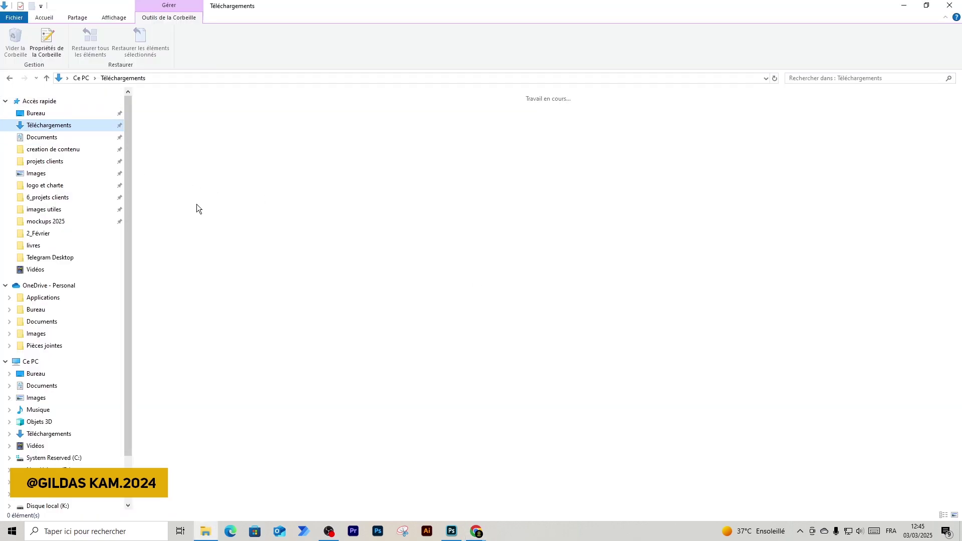
# Place the leaf image pngegg (79) into the "logo floral" document in Photoshop and commit the placement
pyautogui.click(221, 308)
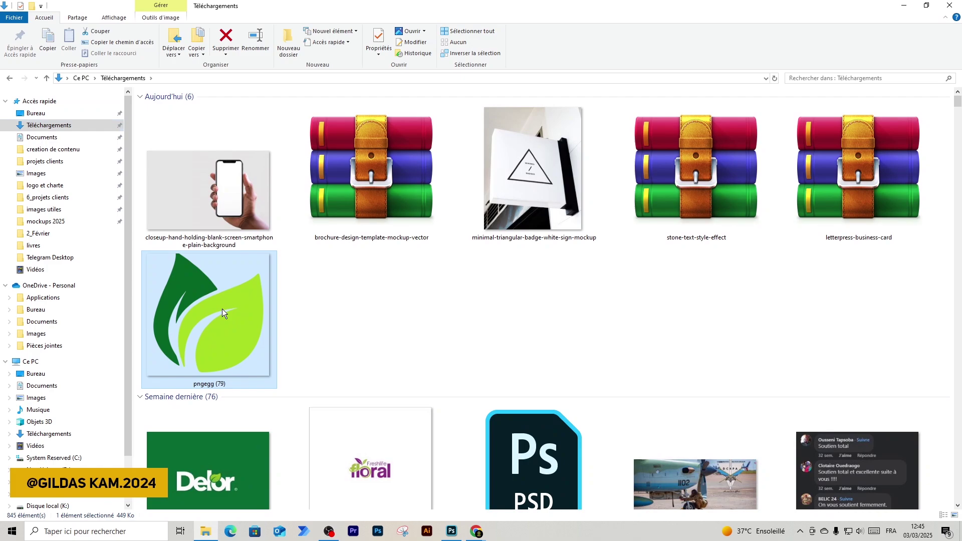
pyautogui.moveTo(221, 308); pyautogui.dragTo(417, 225)
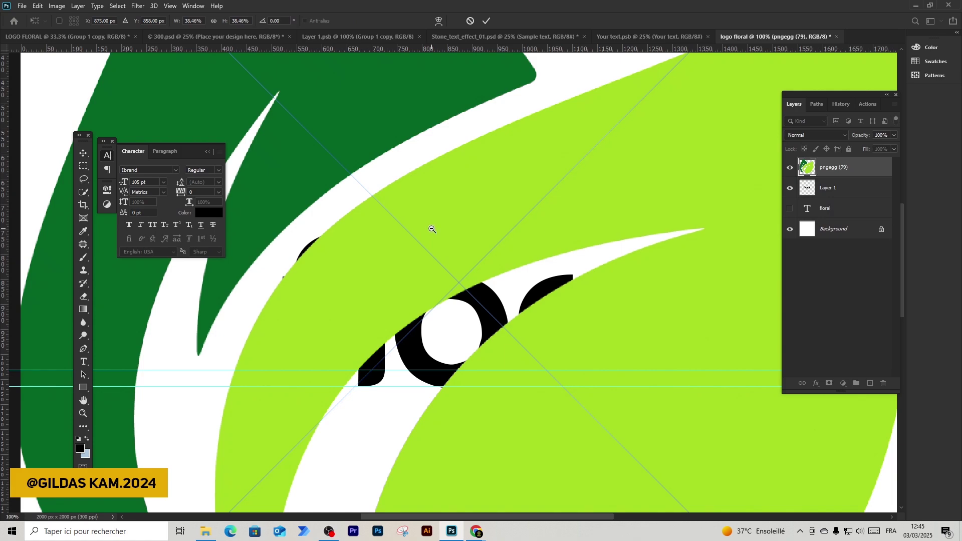
pyautogui.keyDown('alt'); pyautogui.click(432, 229); pyautogui.keyUp('alt')
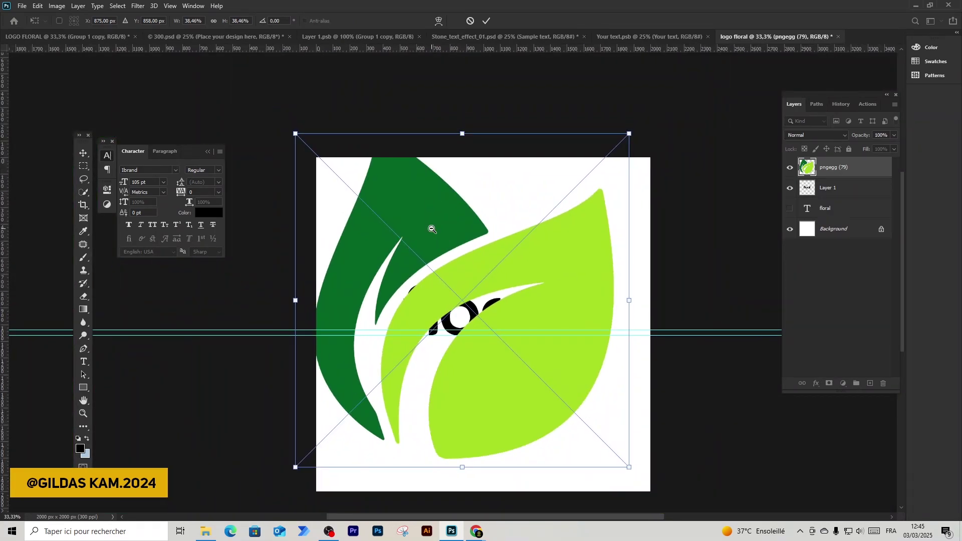
pyautogui.click(477, 241)
pyautogui.click(476, 242)
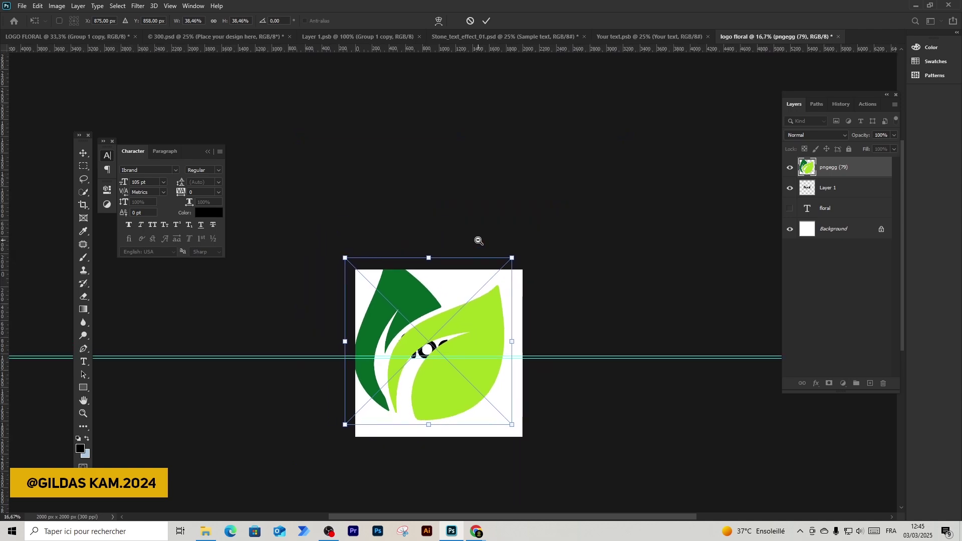
pyautogui.click(450, 304)
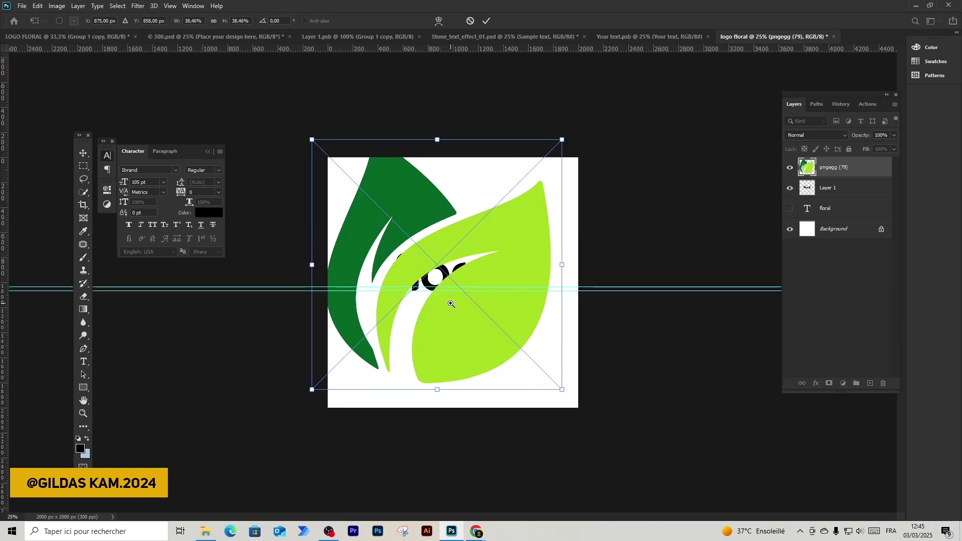
pyautogui.click(485, 24)
pyautogui.press('p')
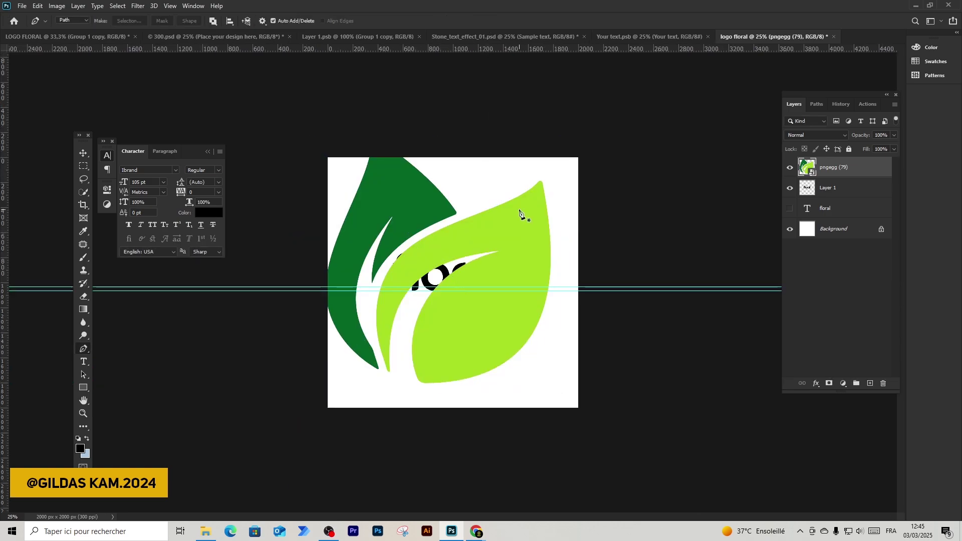
# Scale the placed leaf image down to roughly the size of the letter o and position it over that letter
pyautogui.hotkey('ctrl', 't')
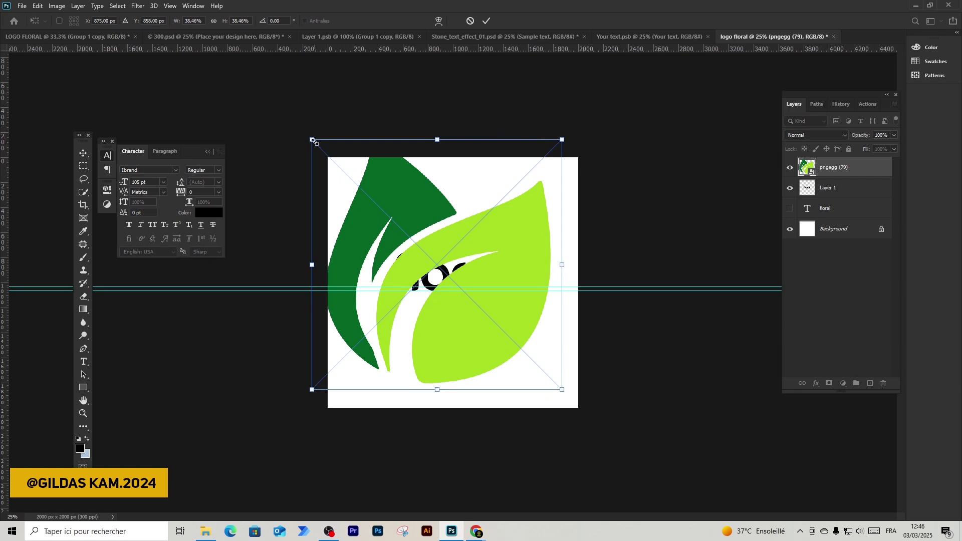
pyautogui.moveTo(562, 139); pyautogui.dragTo(453, 250)
pyautogui.click(485, 21)
pyautogui.press('p')
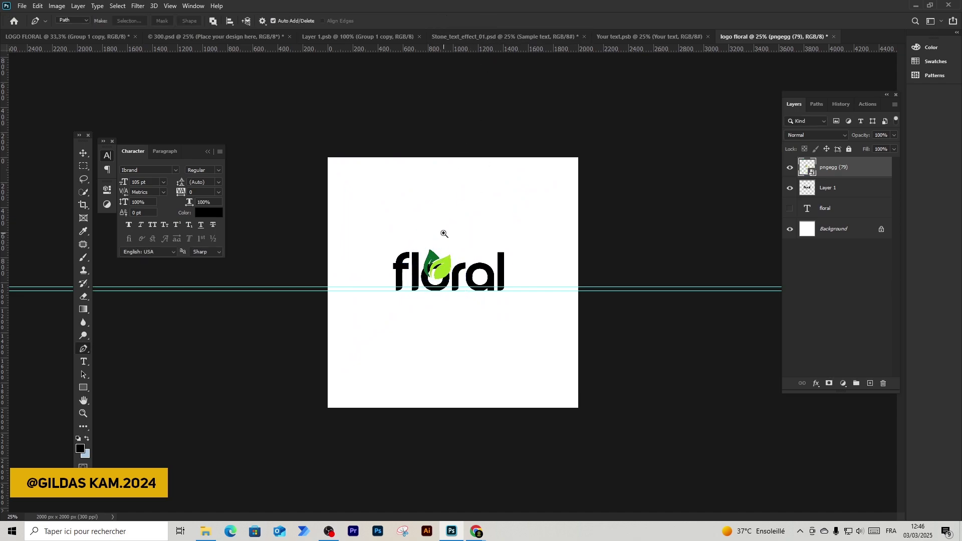
# Move the leaf image up so it sits just above the letter o
pyautogui.scroll(3, 443, 233)
pyautogui.moveTo(443, 232); pyautogui.dragTo(485, 241)
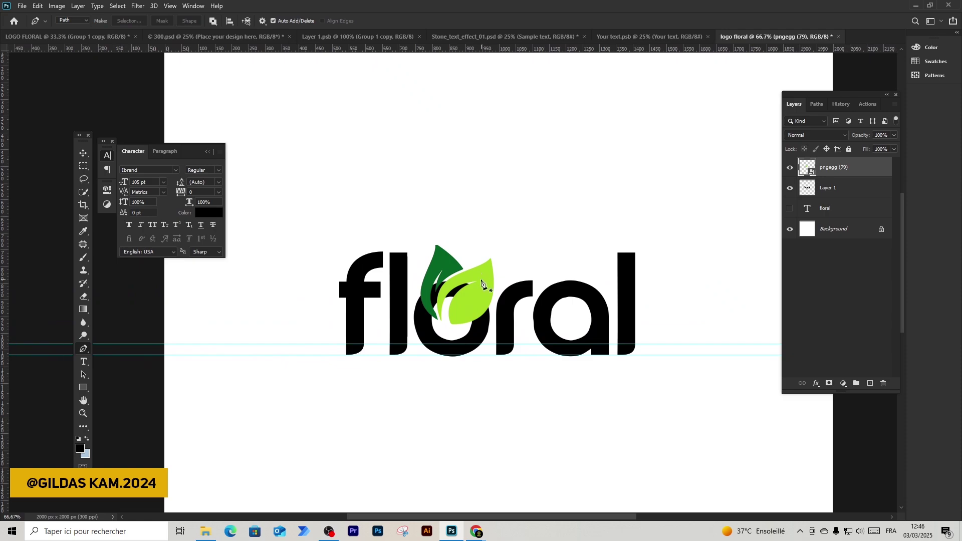
pyautogui.press('v')
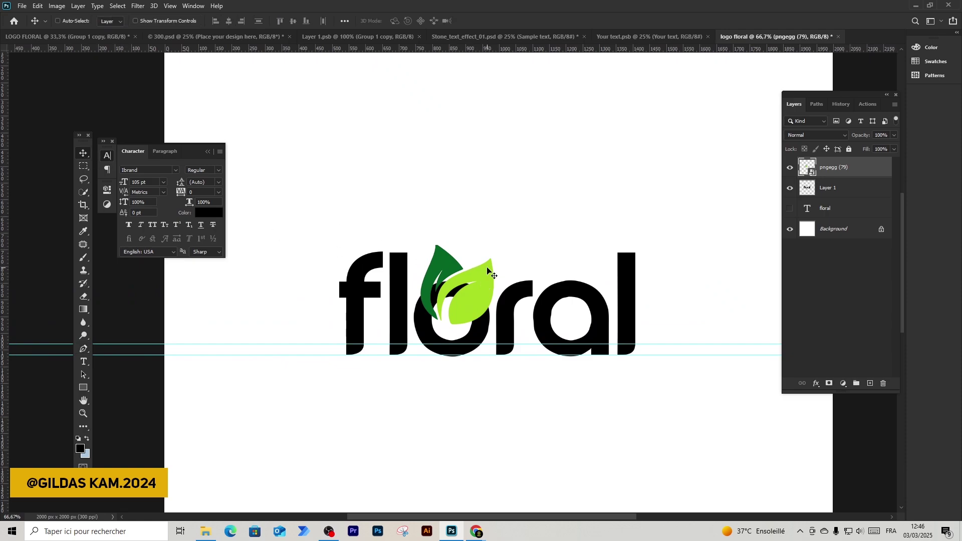
pyautogui.moveTo(476, 281); pyautogui.dragTo(479, 230)
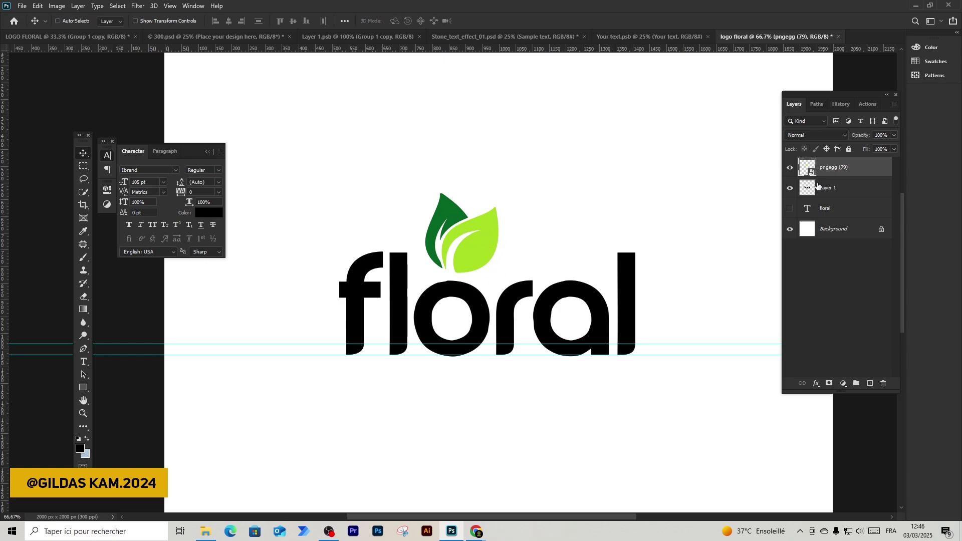
# Marquee-select the letters f, l, r, a and l on Layer 1, excluding the o, and cut them onto a new layer
pyautogui.click(803, 191)
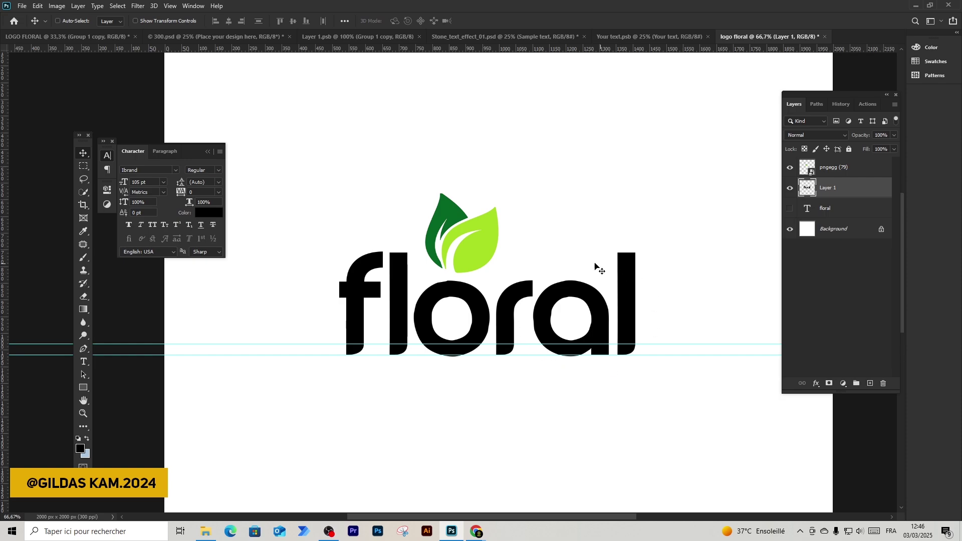
pyautogui.click(84, 167)
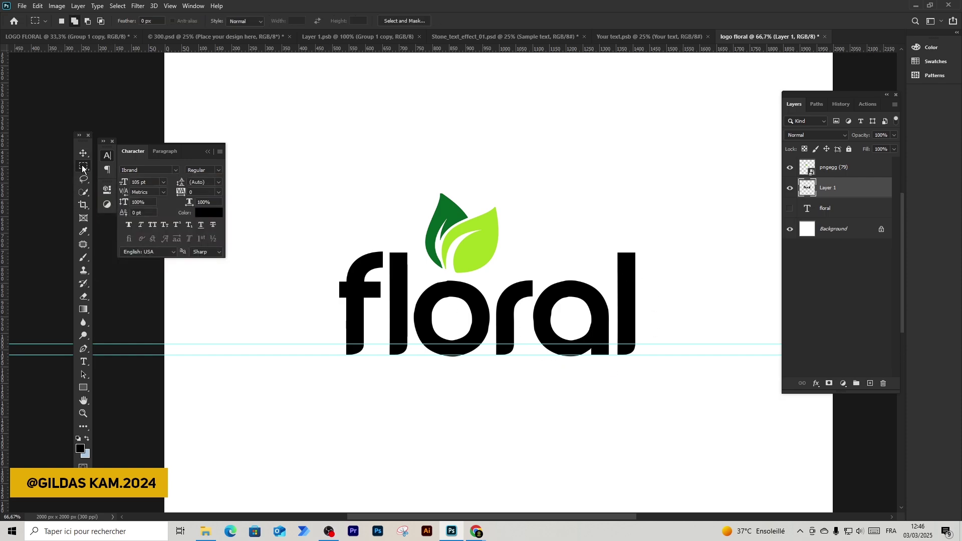
pyautogui.moveTo(311, 232); pyautogui.dragTo(411, 372)
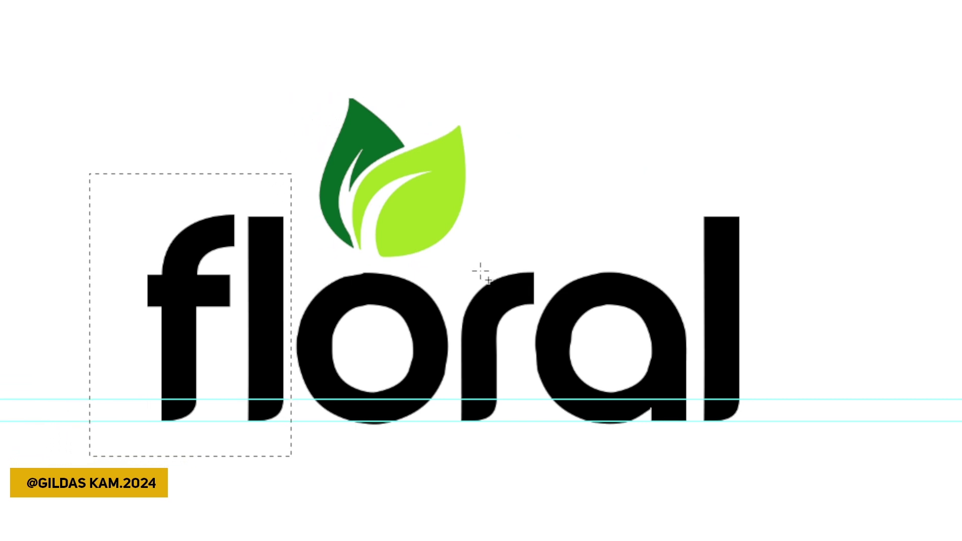
pyautogui.moveTo(453, 258); pyautogui.dragTo(547, 315)
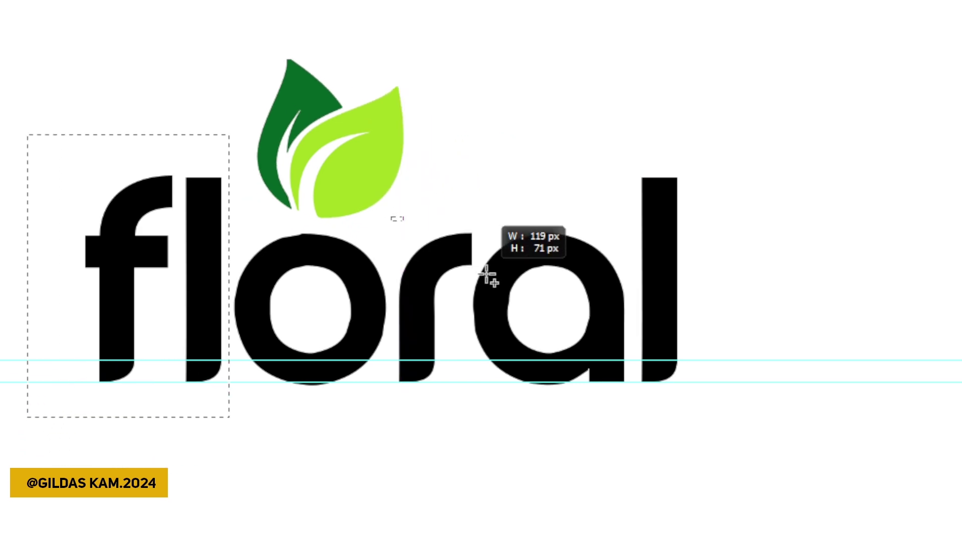
pyautogui.moveTo(485, 275)
pyautogui.mouseDown()
pyautogui.moveTo(588, 399)
pyautogui.moveTo(646, 437)
pyautogui.moveTo(497, 288)
pyautogui.mouseUp()
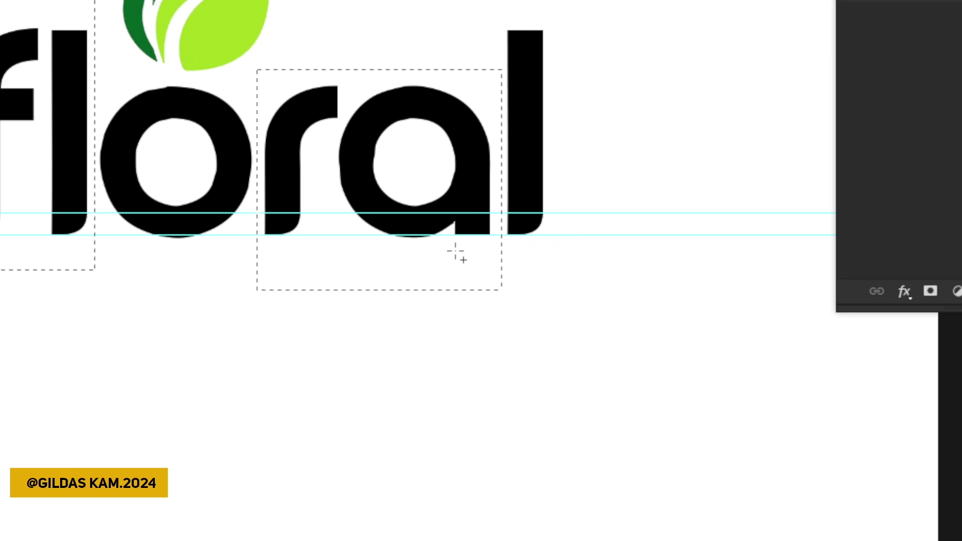
pyautogui.moveTo(493, 37); pyautogui.dragTo(511, 69)
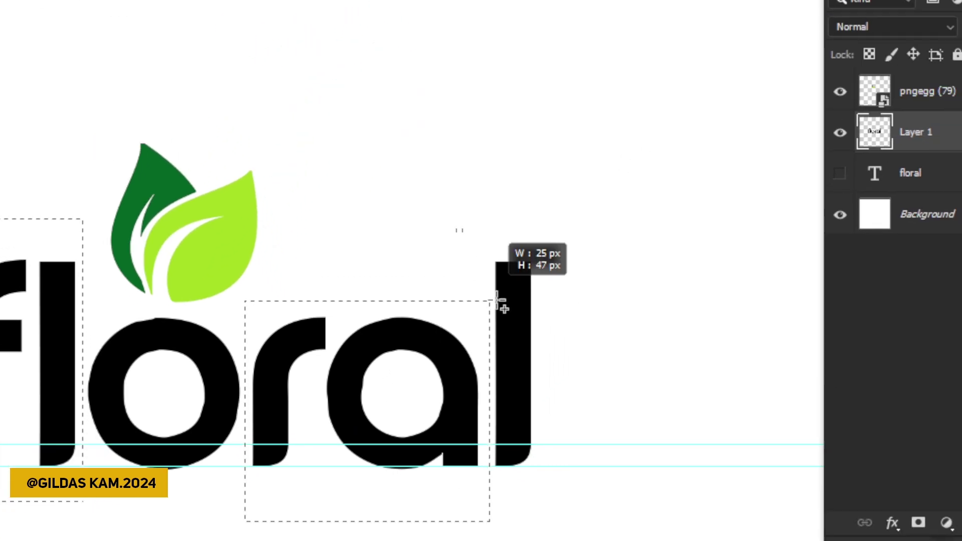
pyautogui.moveTo(498, 301); pyautogui.dragTo(559, 523)
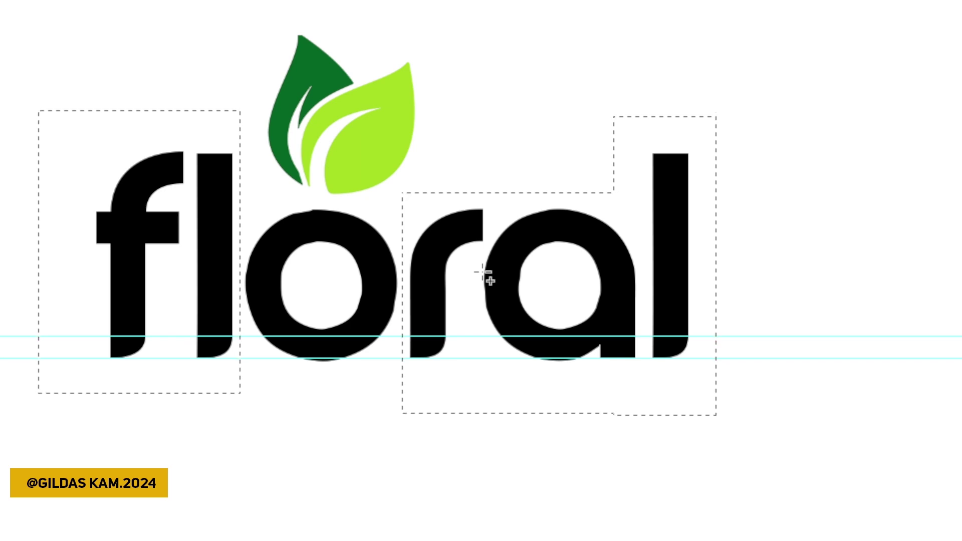
pyautogui.rightClick(482, 272)
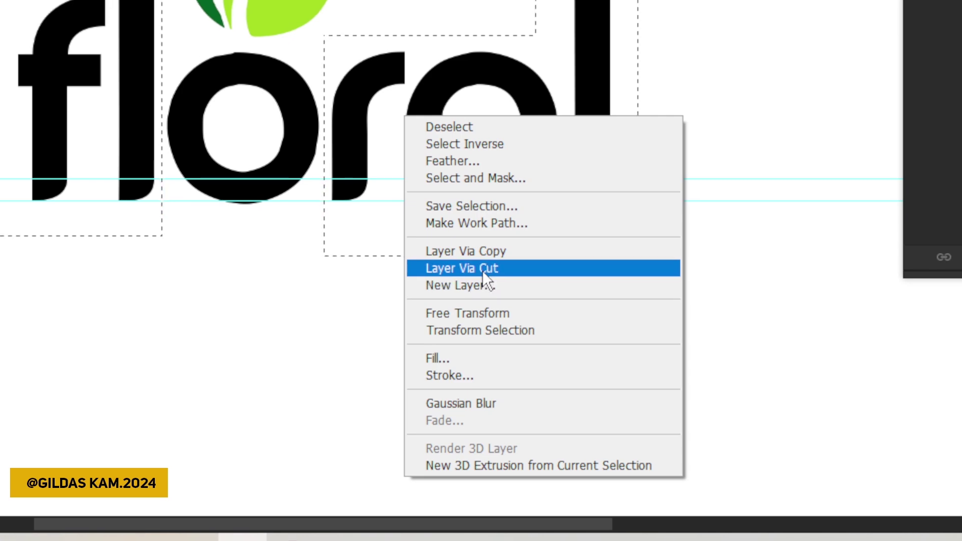
pyautogui.click(481, 269)
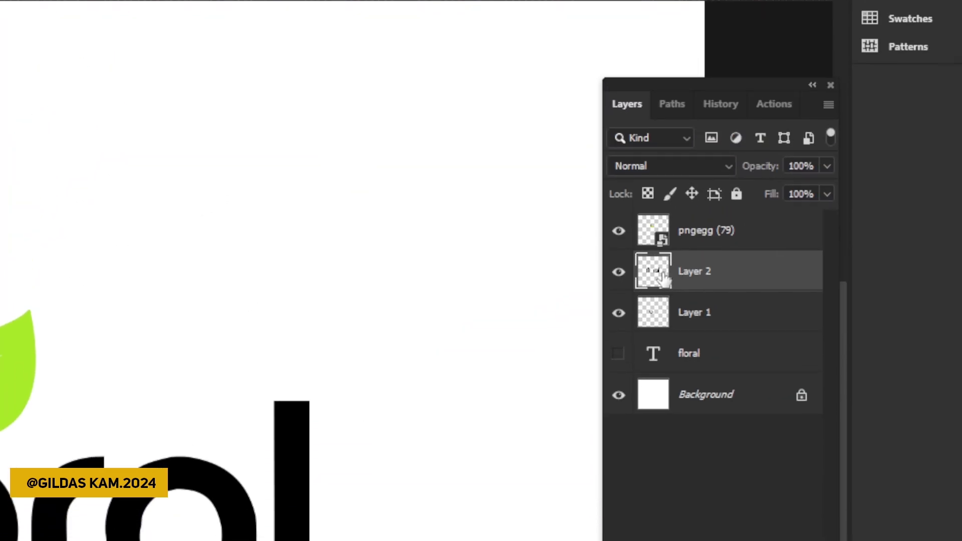
# Toggle the visibility of Layer 2 and Layer 1 to check how the letters are separated
pyautogui.click(618, 267)
pyautogui.click(618, 266)
pyautogui.click(619, 308)
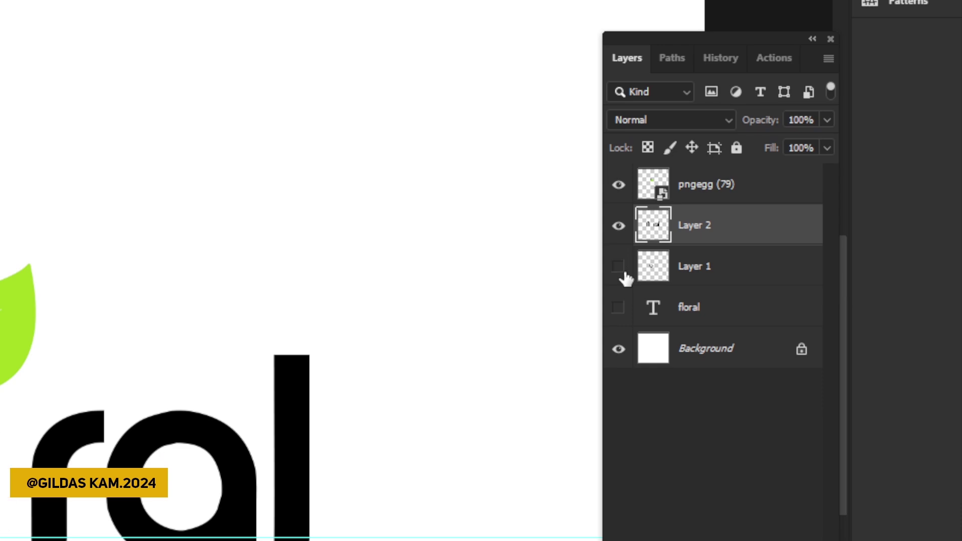
pyautogui.click(619, 307)
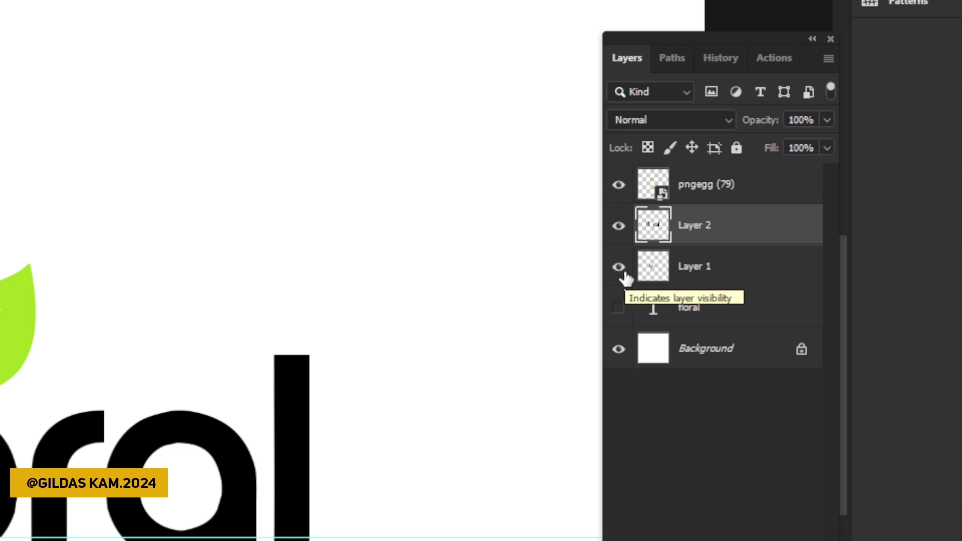
# Add a Color Overlay to the letter o on Layer 1, using the light green sampled from the leaf image
pyautogui.click(700, 270)
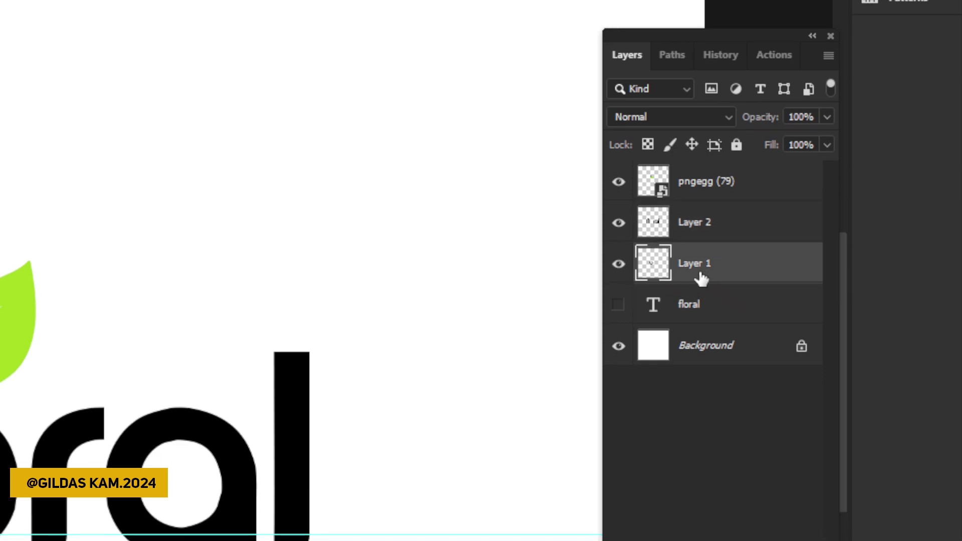
pyautogui.rightClick(718, 264)
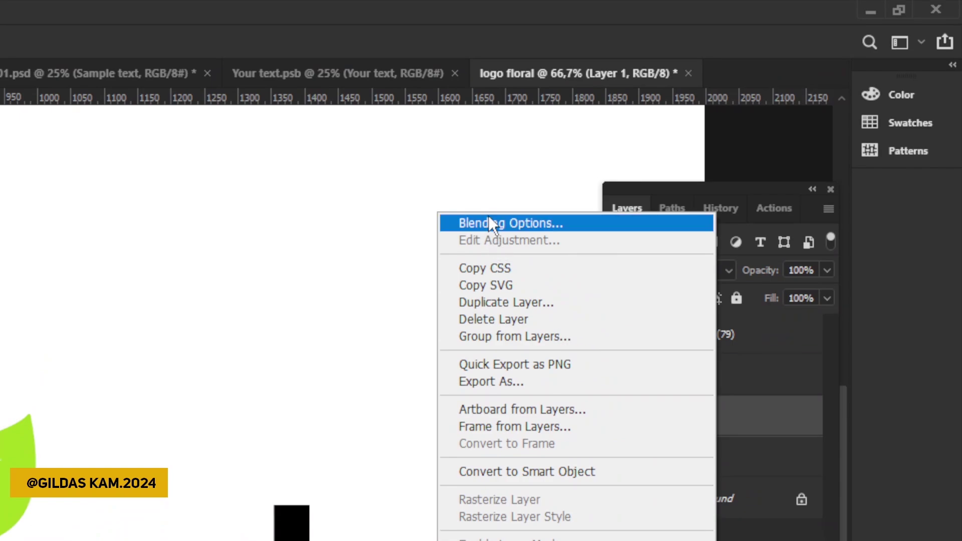
pyautogui.click(489, 220)
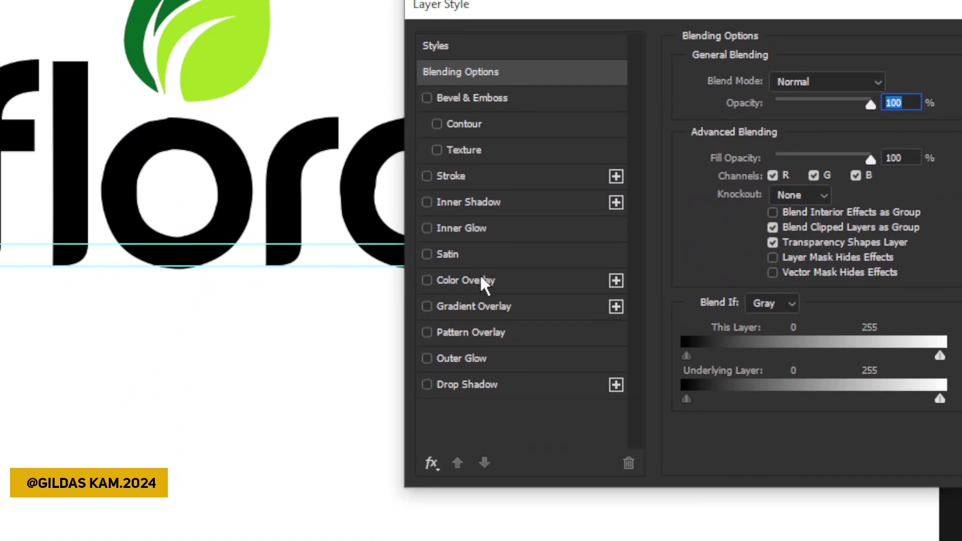
pyautogui.click(458, 407)
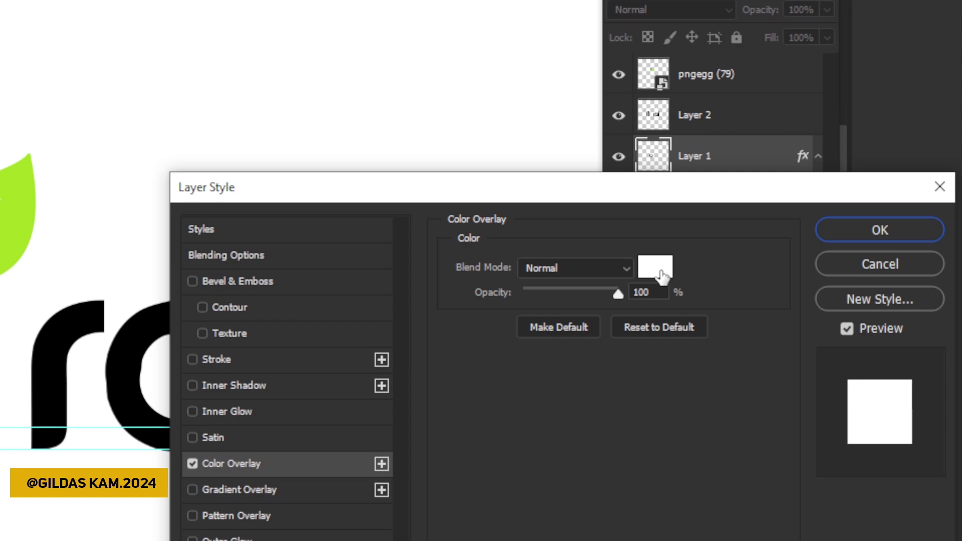
pyautogui.click(656, 268)
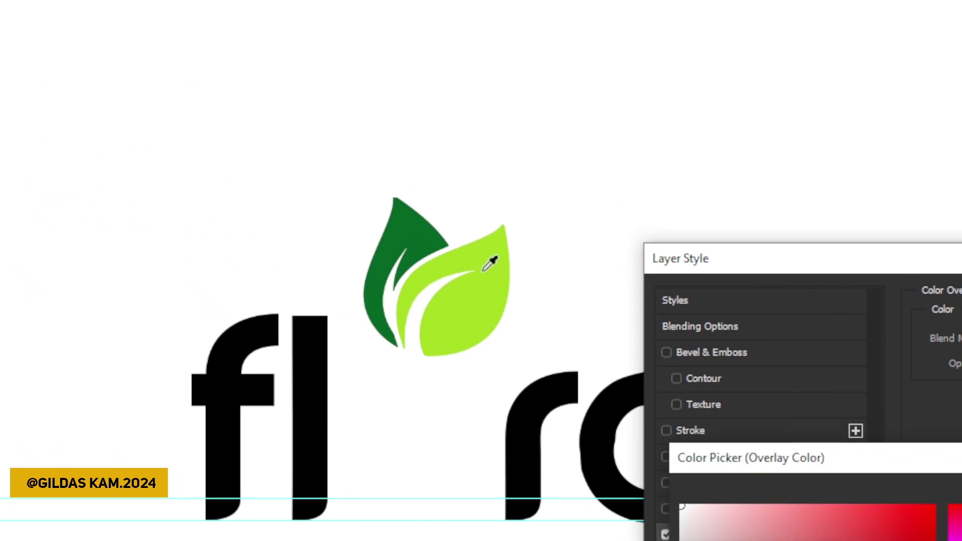
pyautogui.click(483, 254)
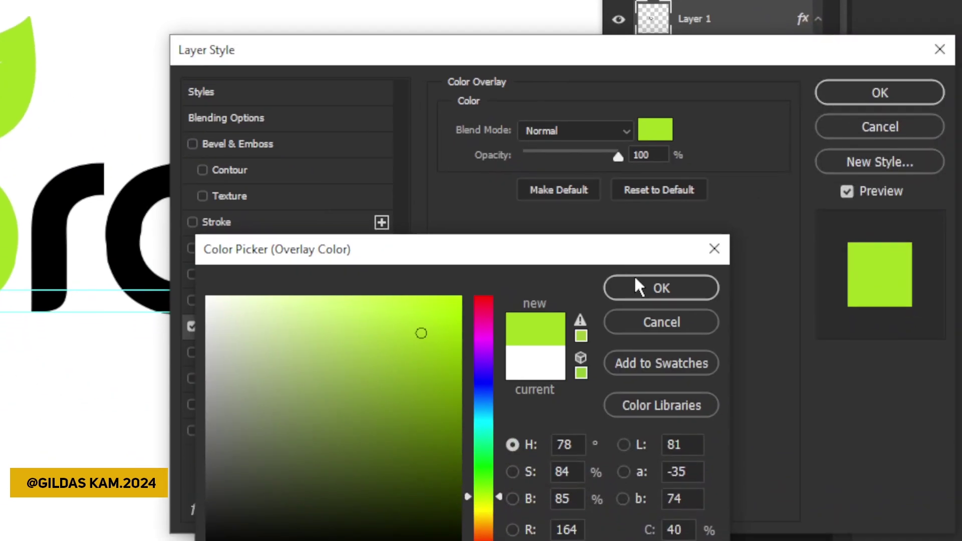
pyautogui.click(961, 510)
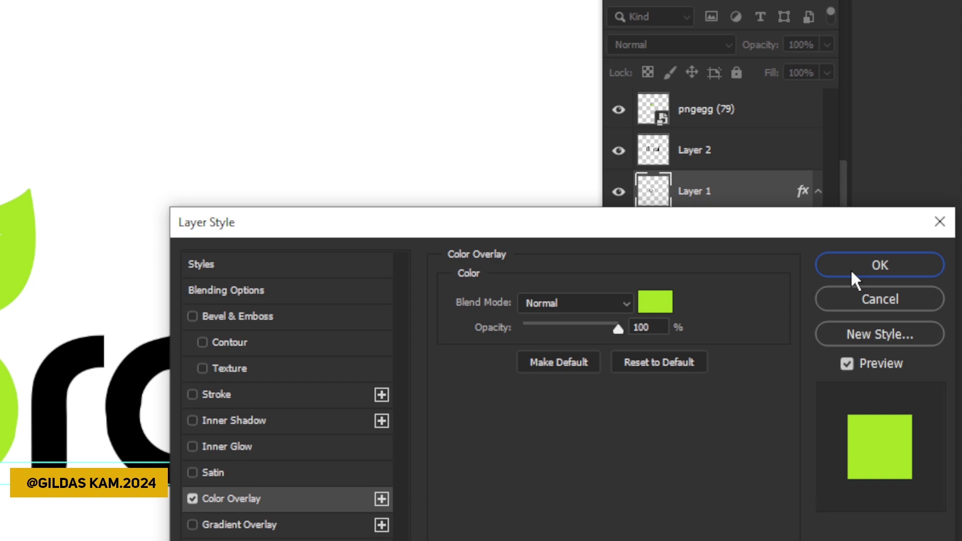
pyautogui.click(851, 272)
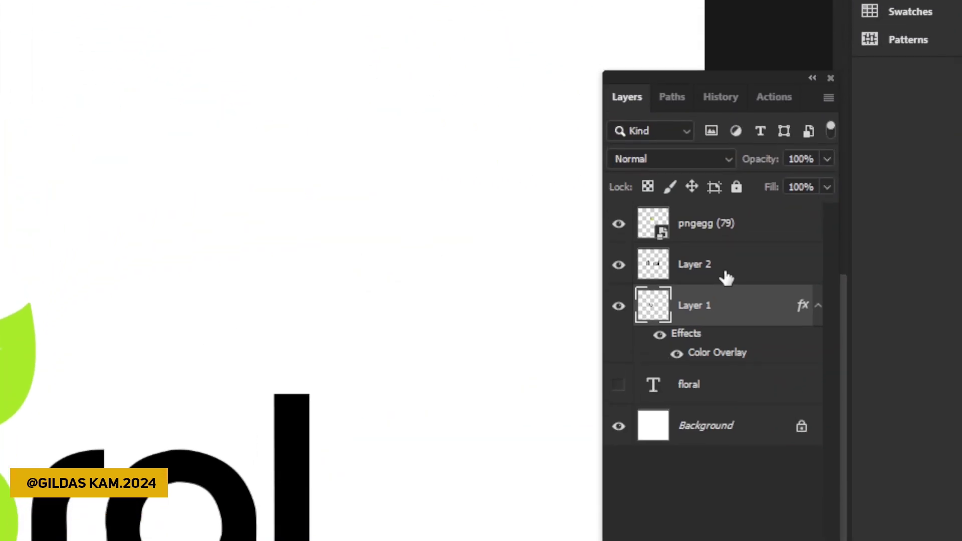
# Add a Color Overlay to the remaining letters on Layer 2, using the dark green sampled from the leaf image
pyautogui.click(725, 275)
pyautogui.rightClick(726, 274)
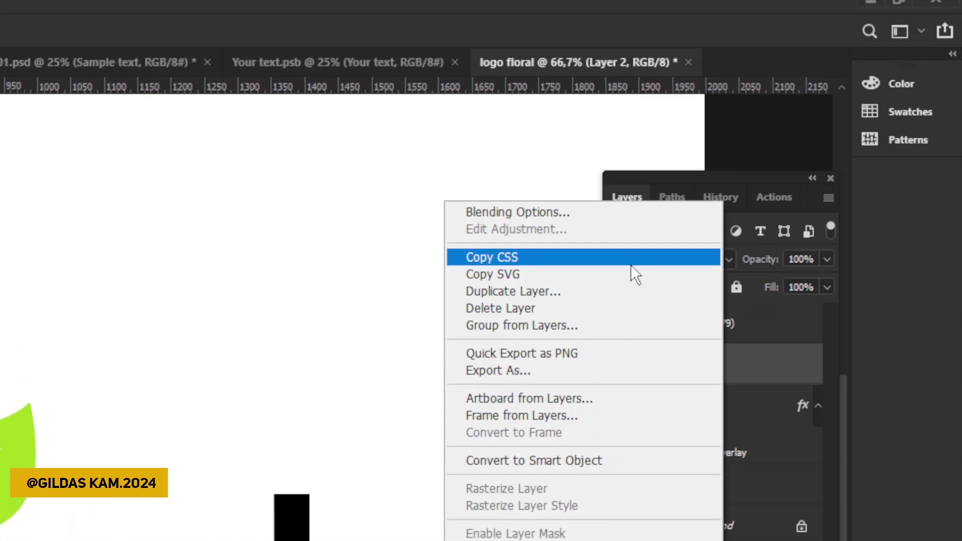
pyautogui.click(571, 114)
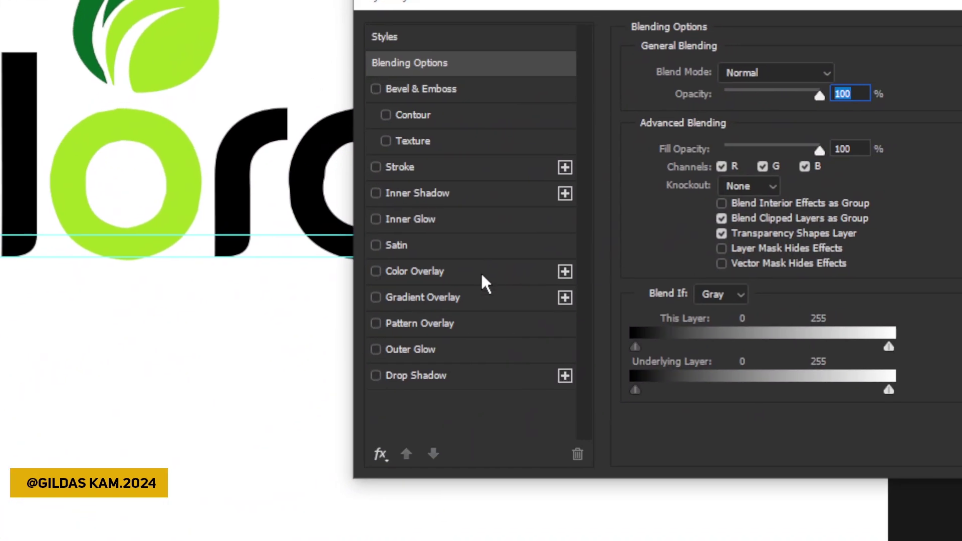
pyautogui.click(481, 272)
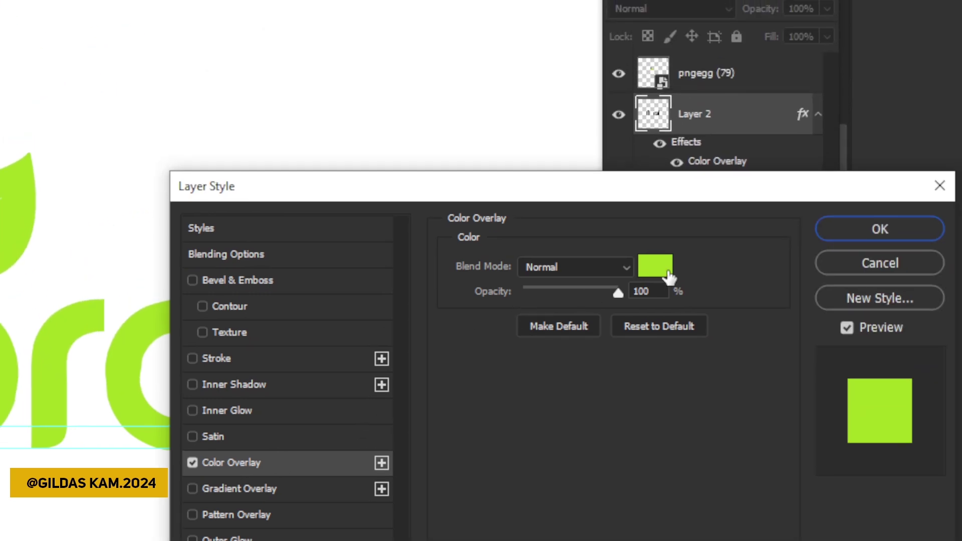
pyautogui.click(905, 76)
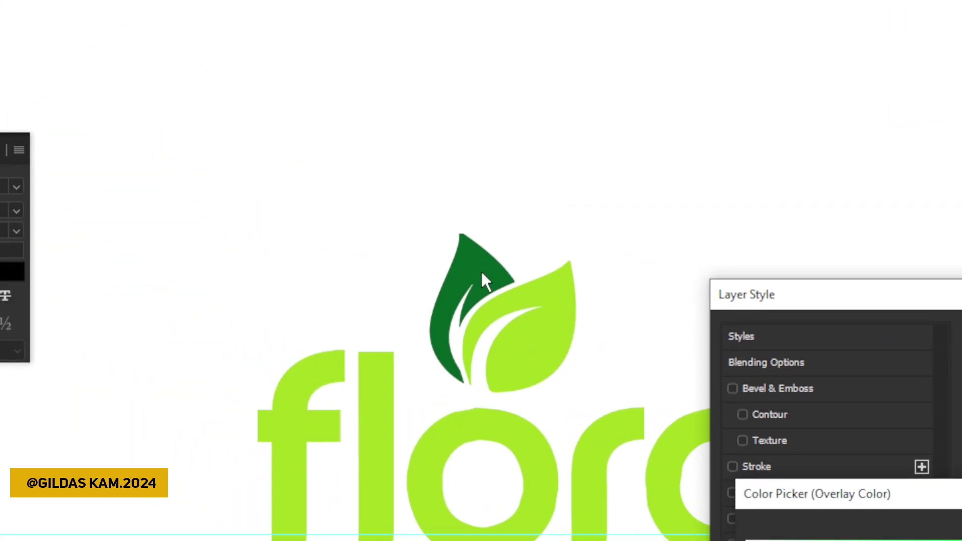
pyautogui.click(480, 273)
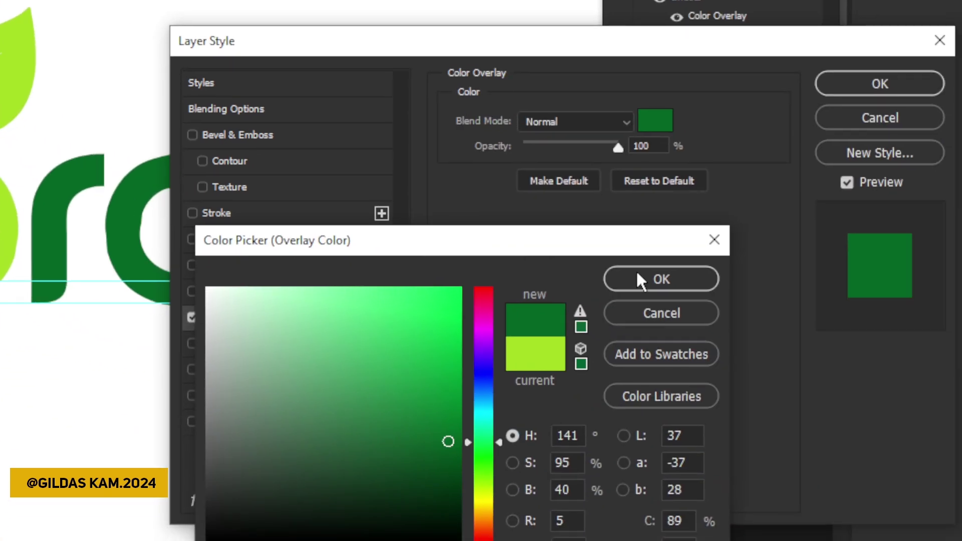
pyautogui.click(680, 278)
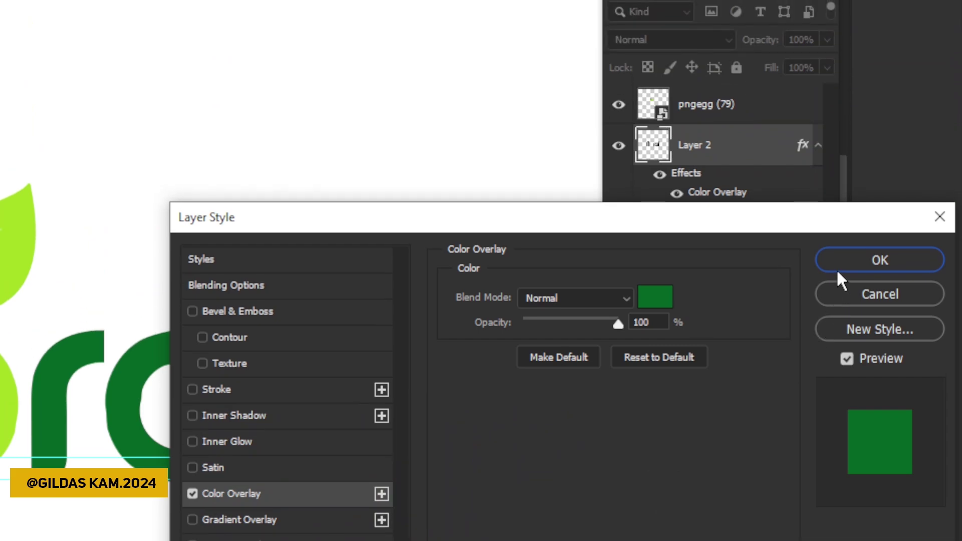
pyautogui.click(880, 190)
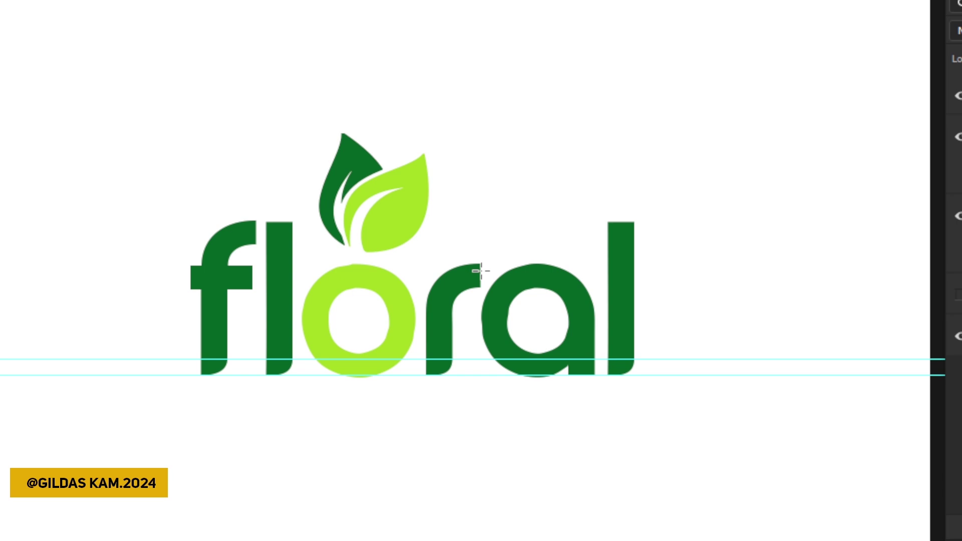
# Hide the guides and save the logo document with its layers and ICC profile included
pyautogui.hotkey('ctrl', ';')
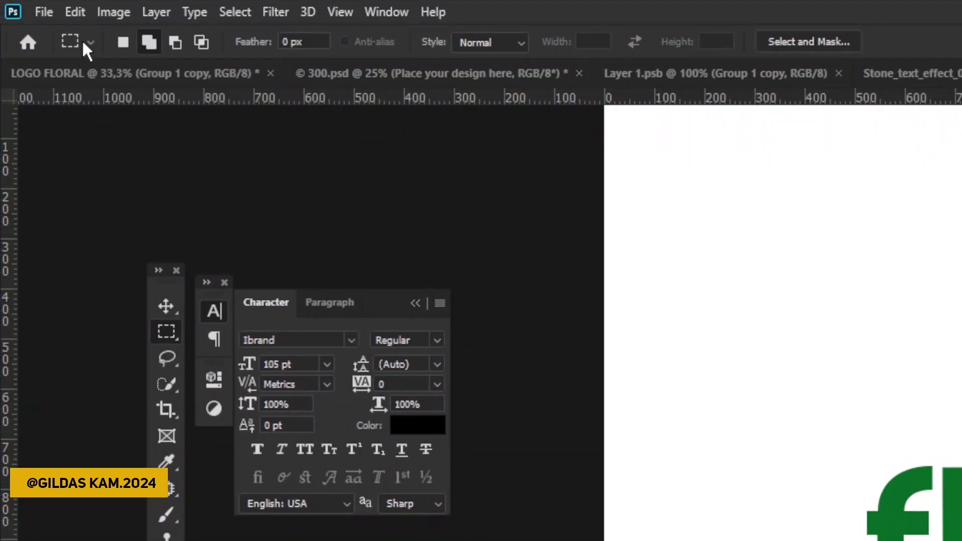
pyautogui.click(42, 11)
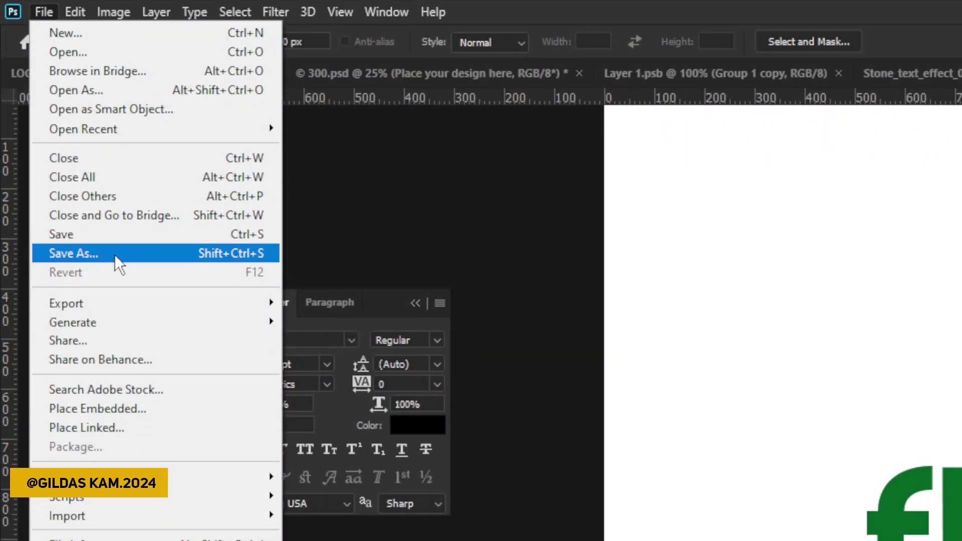
pyautogui.click(115, 234)
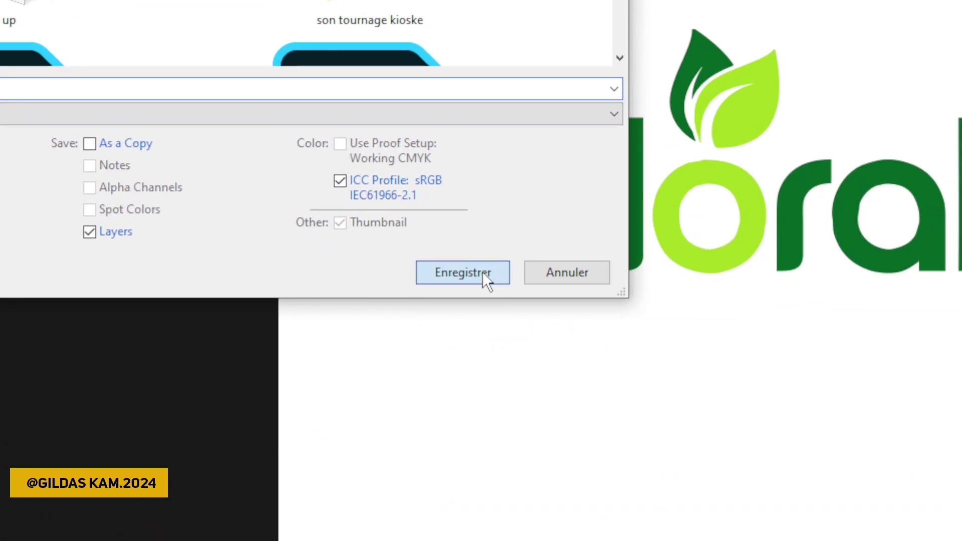
pyautogui.click(788, 429)
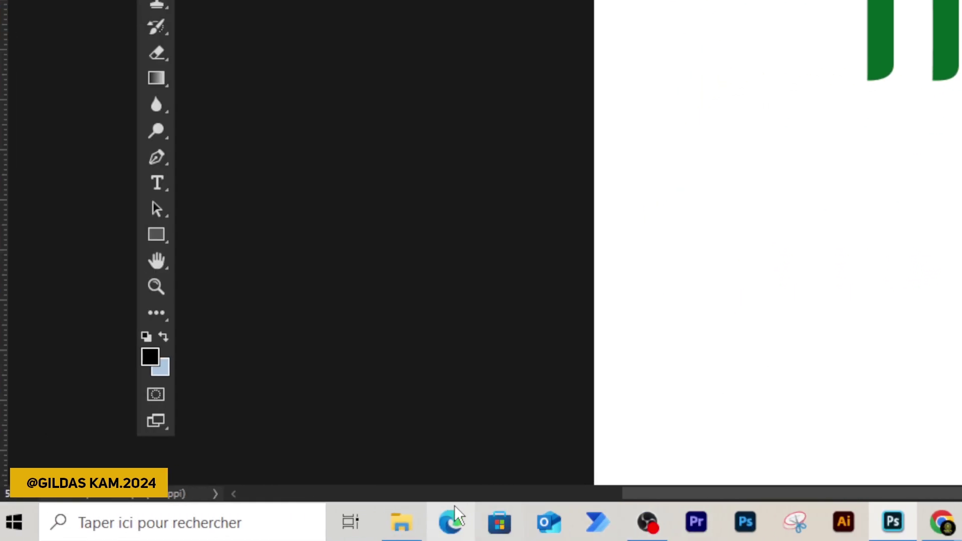
# Switch to the Freepik page in Chrome and search all assets for "mockup logo"
pyautogui.moveTo(950, 524)
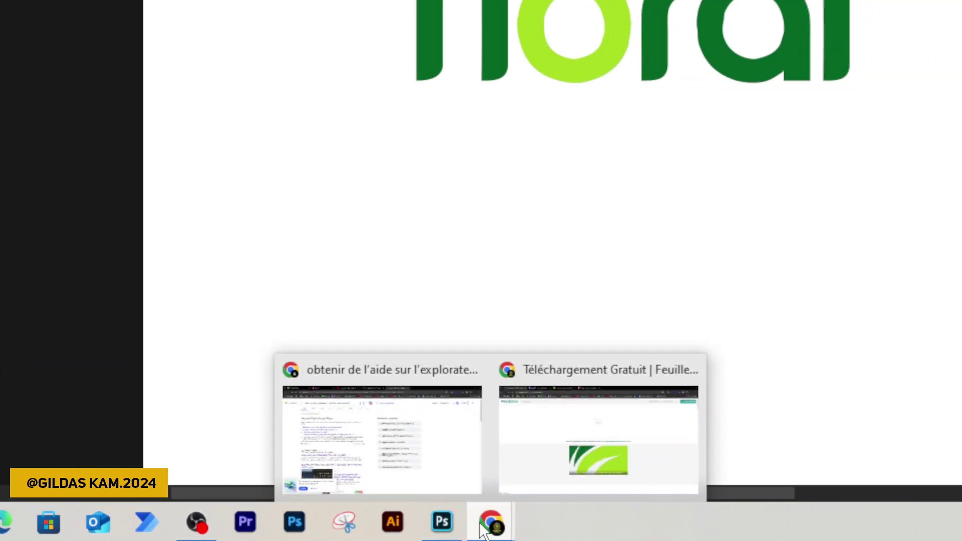
pyautogui.click(482, 431)
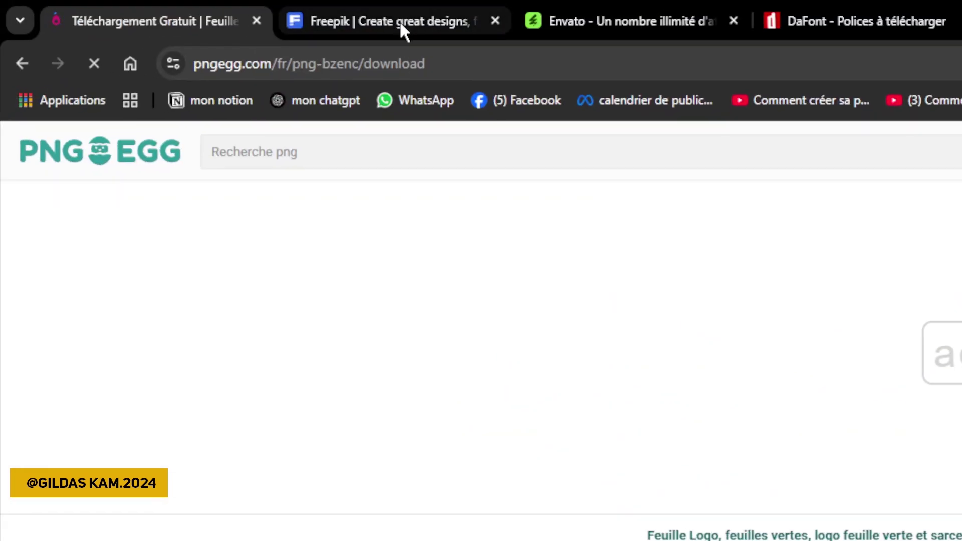
pyautogui.click(399, 20)
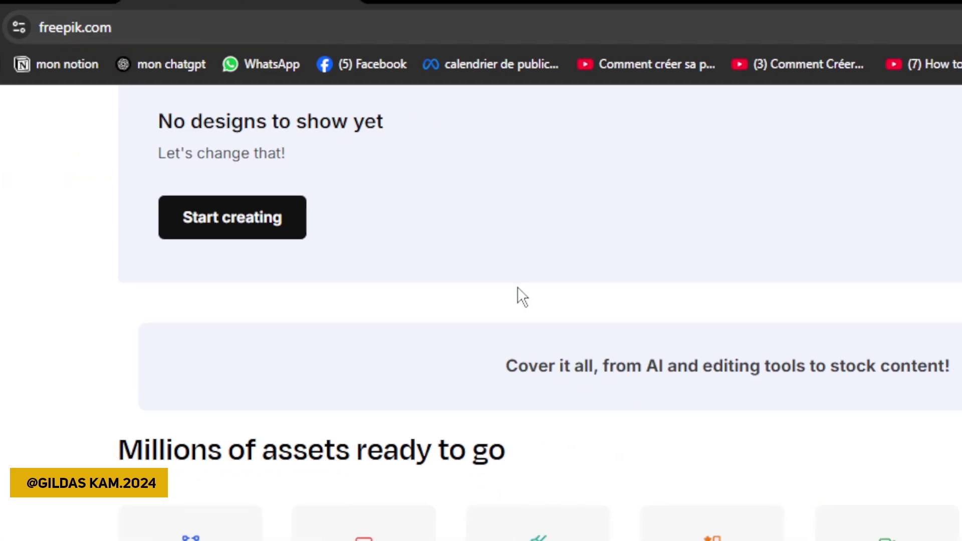
pyautogui.scroll(10, 482, 269)
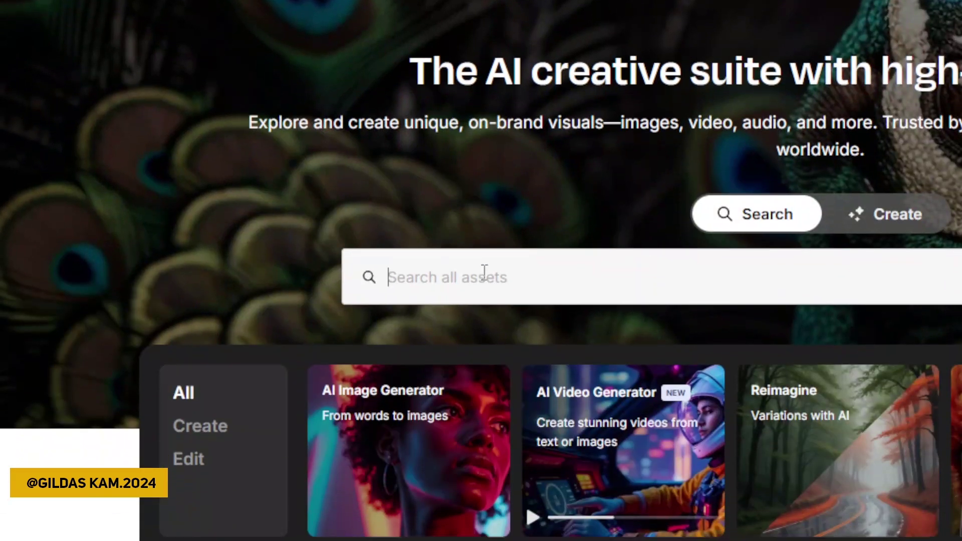
pyautogui.click(481, 272)
pyautogui.write('mo')
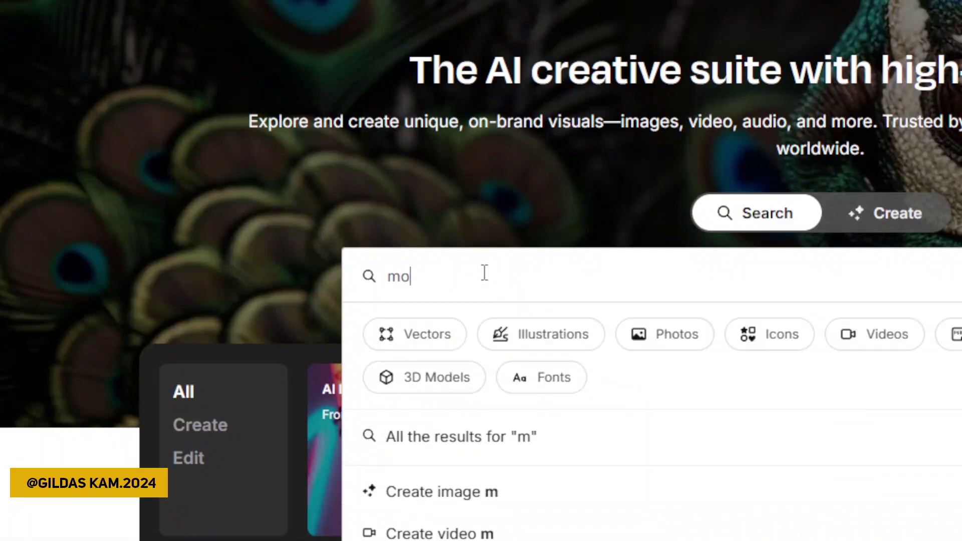
pyautogui.write('ckup log')
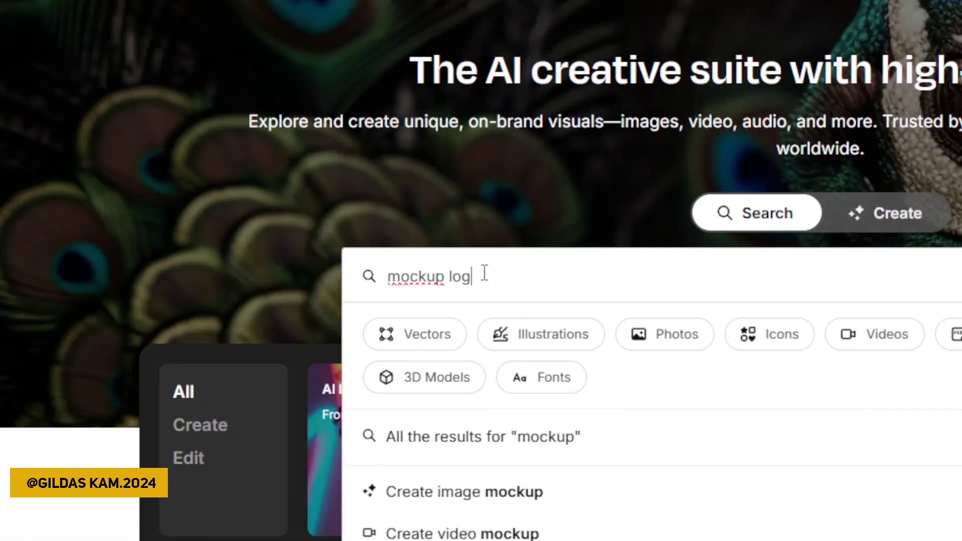
pyautogui.write('o')
pyautogui.press('Escape')
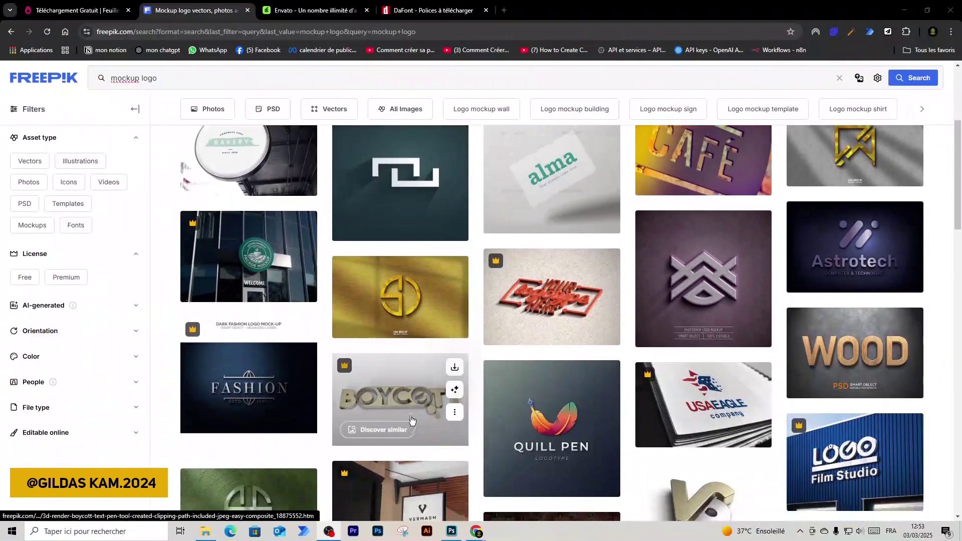
# Browse the logo mockup results and download the free letterpress business card mockup with the green LOGO lettering
pyautogui.scroll(-10, 574, 379)
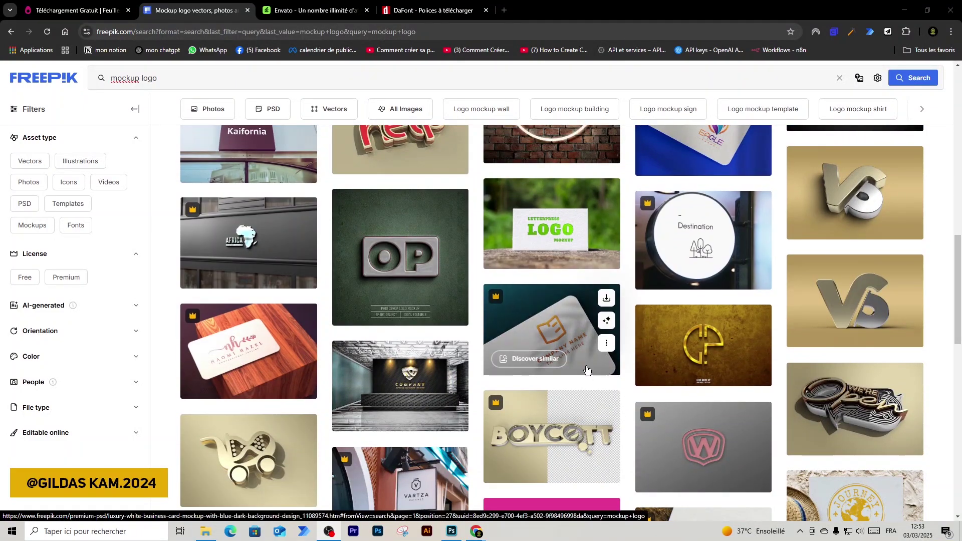
pyautogui.scroll(-6, 576, 376)
pyautogui.scroll(6, 587, 370)
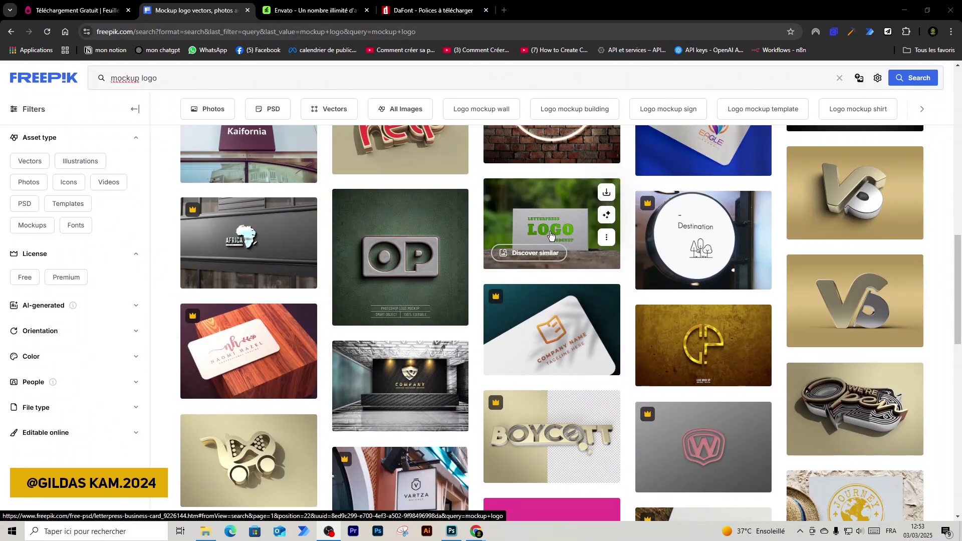
pyautogui.click(550, 234)
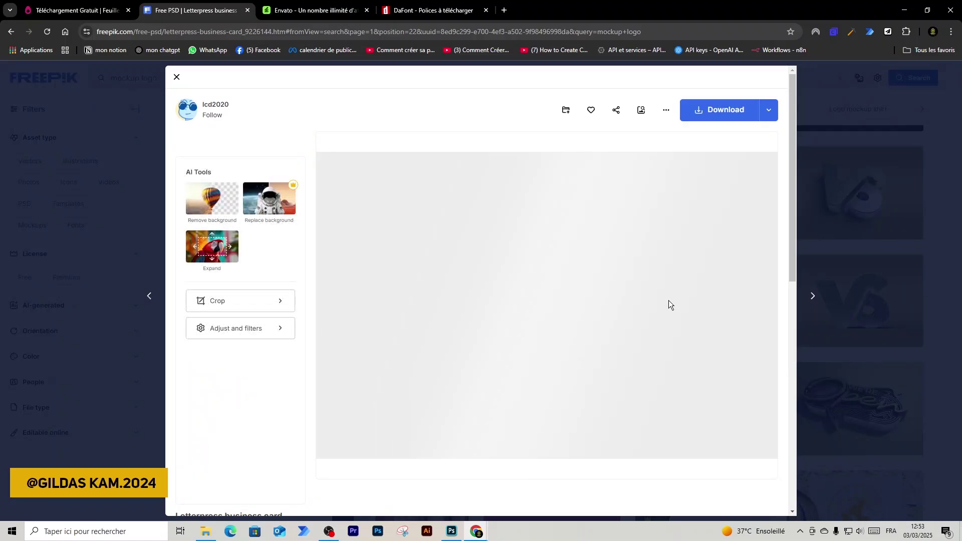
pyautogui.click(811, 89)
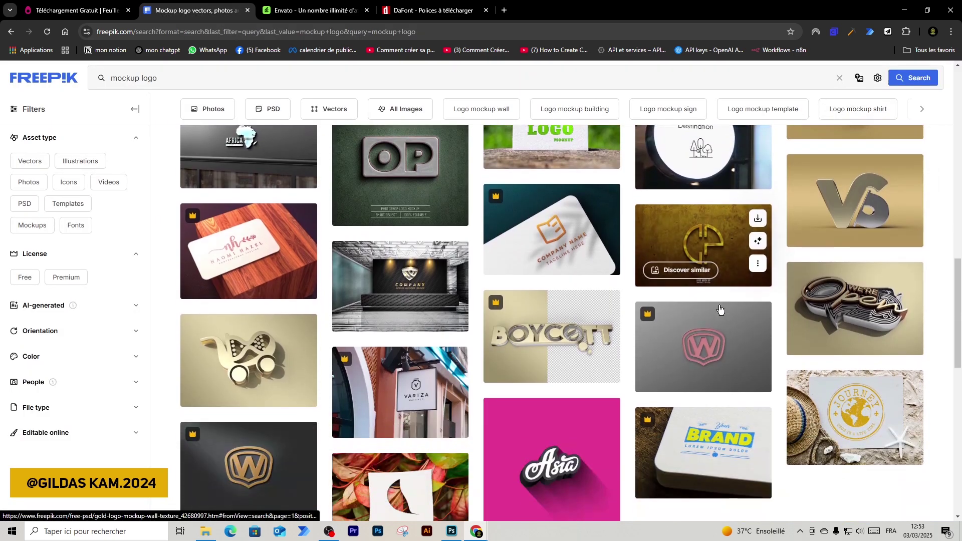
pyautogui.scroll(-4, 711, 310)
pyautogui.scroll(7, 550, 322)
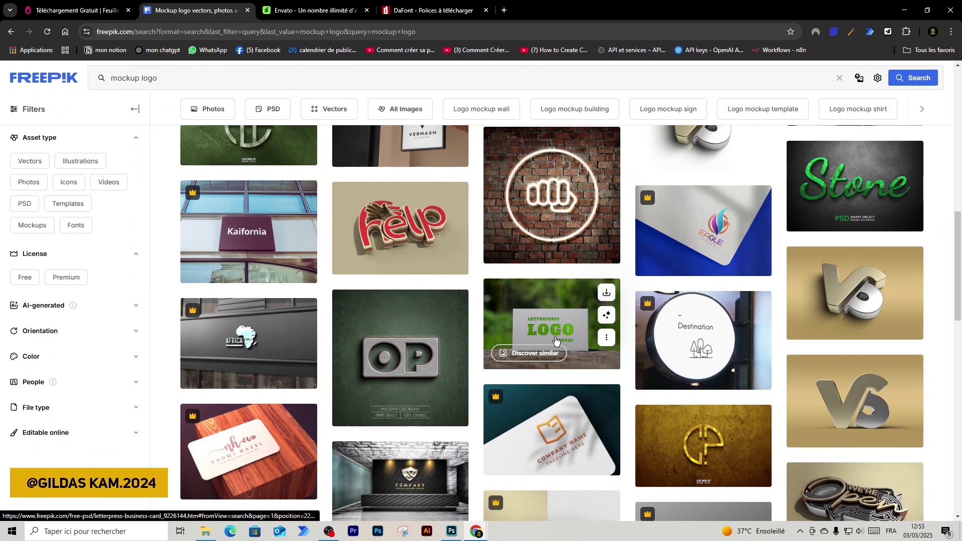
pyautogui.click(535, 329)
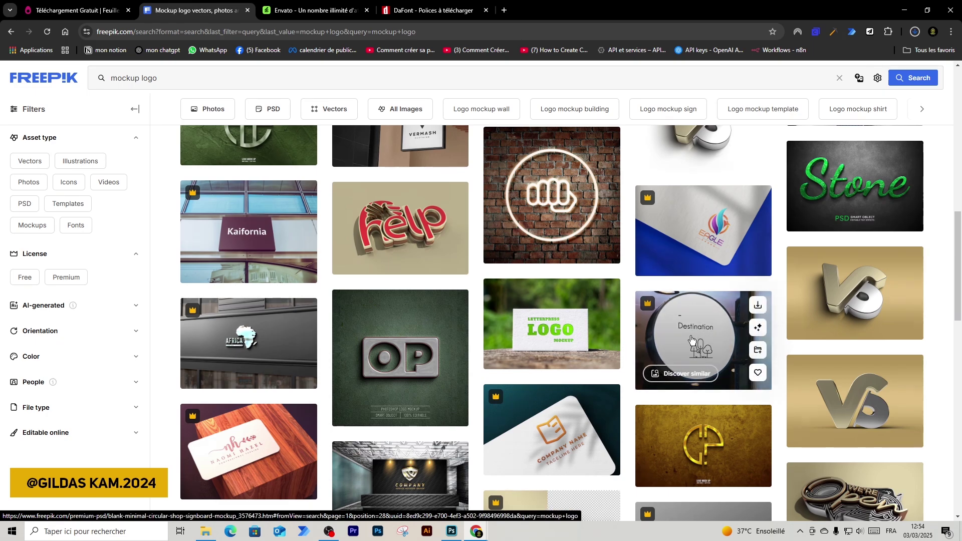
# Check the recent download history for the letterpress business card archive
pyautogui.scroll(8, 691, 340)
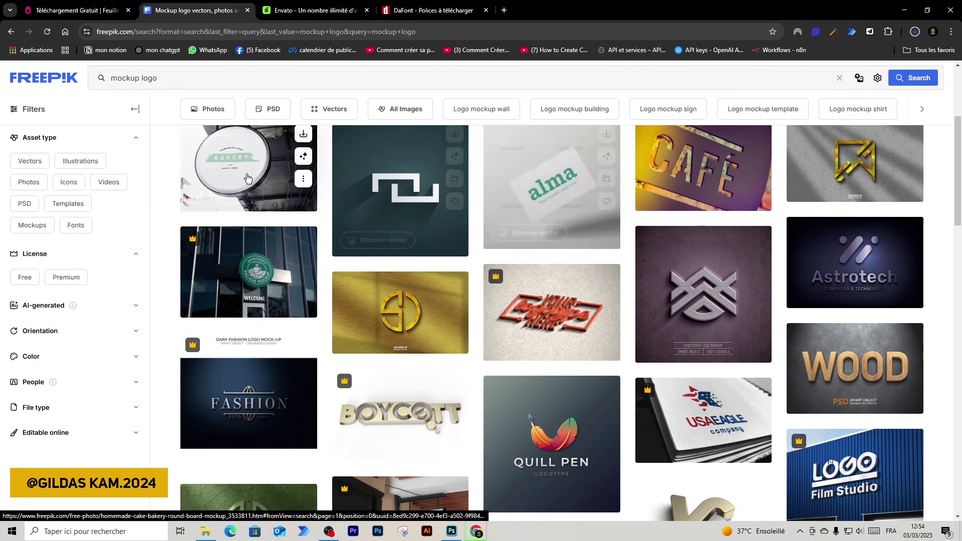
pyautogui.click(914, 32)
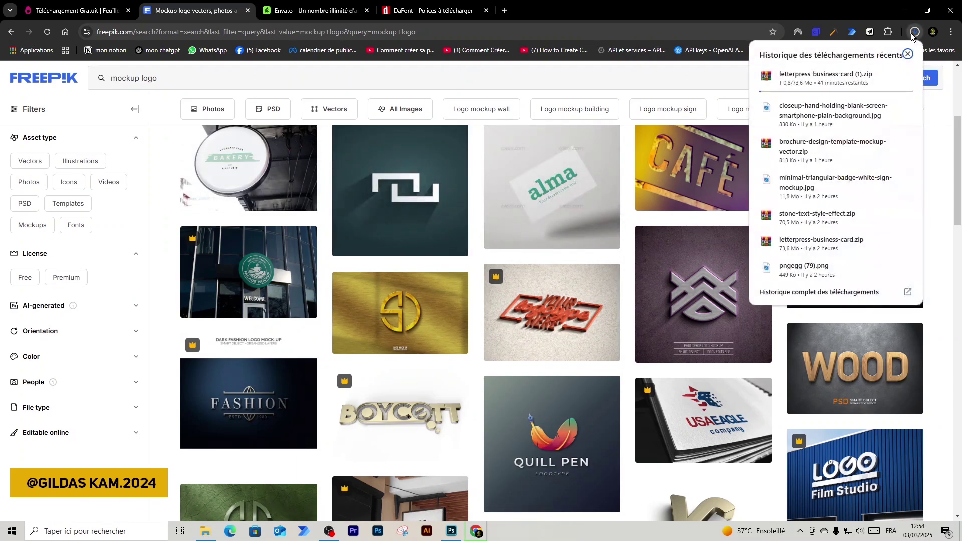
pyautogui.click(732, 81)
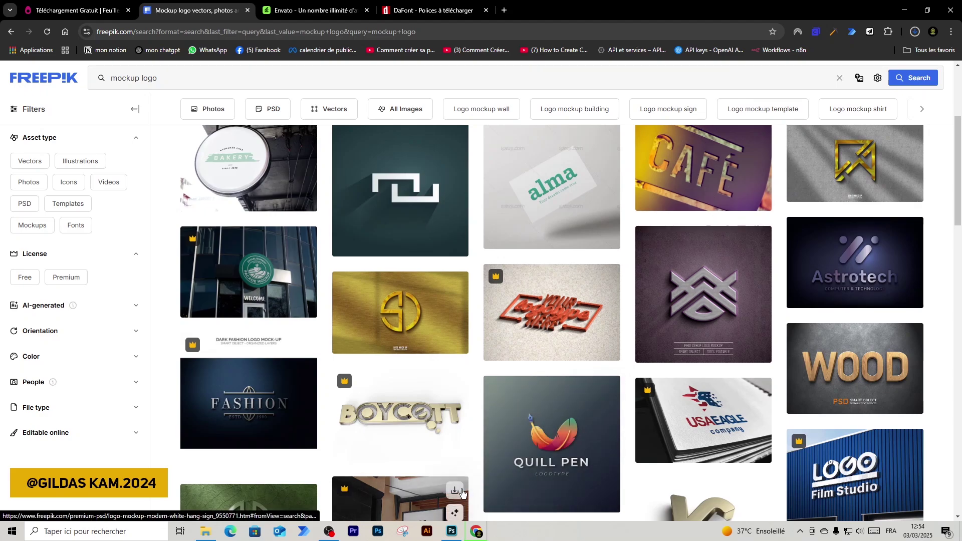
# Switch to the Téléchargements folder, open the letterpress-business-card archive and open its 300.psd file in Photoshop
pyautogui.hotkey('alt', 'Tab')
pyautogui.hotkey('alt', 'Tab')
pyautogui.hotkey('alt', 'Tab')
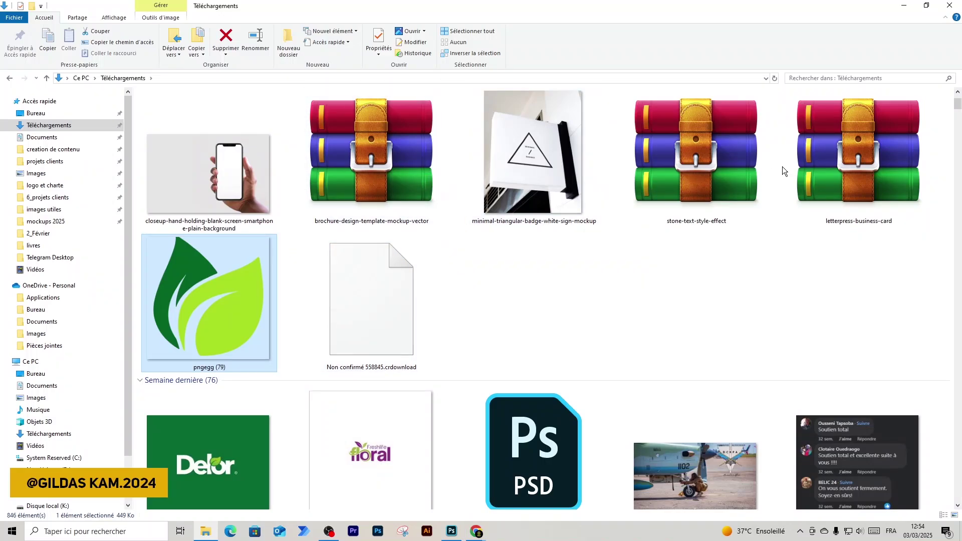
pyautogui.click(800, 171)
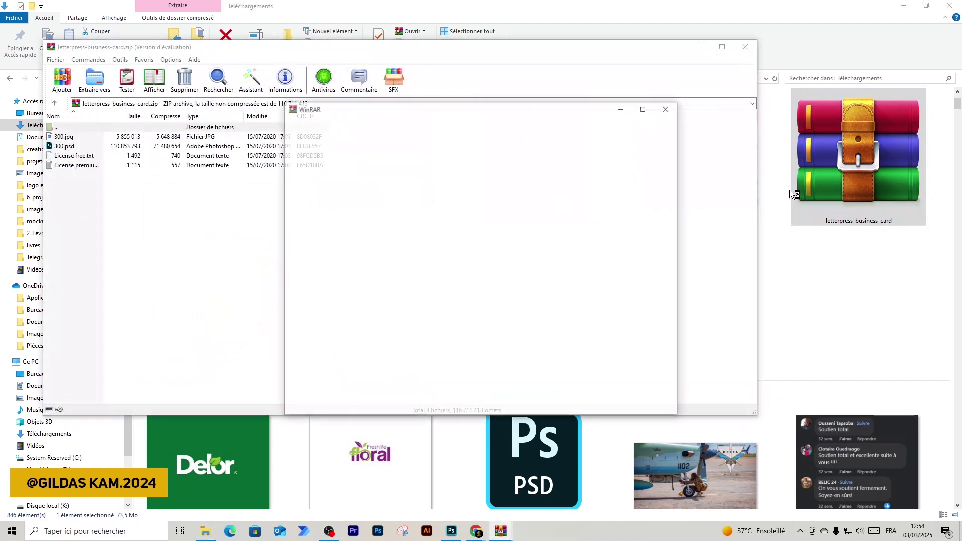
pyautogui.click(667, 107)
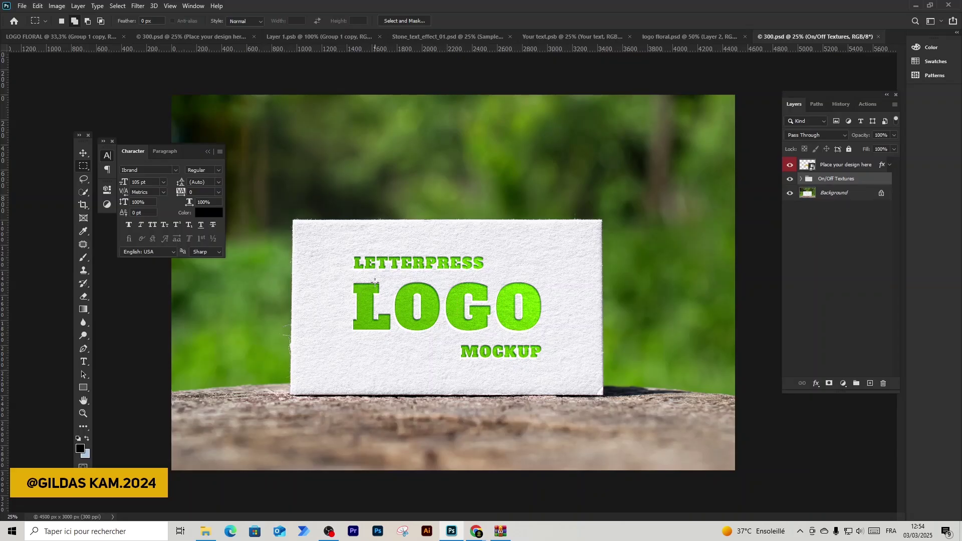
# Open the contents of the "Place your design here" smart object and dismiss the Missing Fonts dialog without resolving the fonts
pyautogui.click(832, 168)
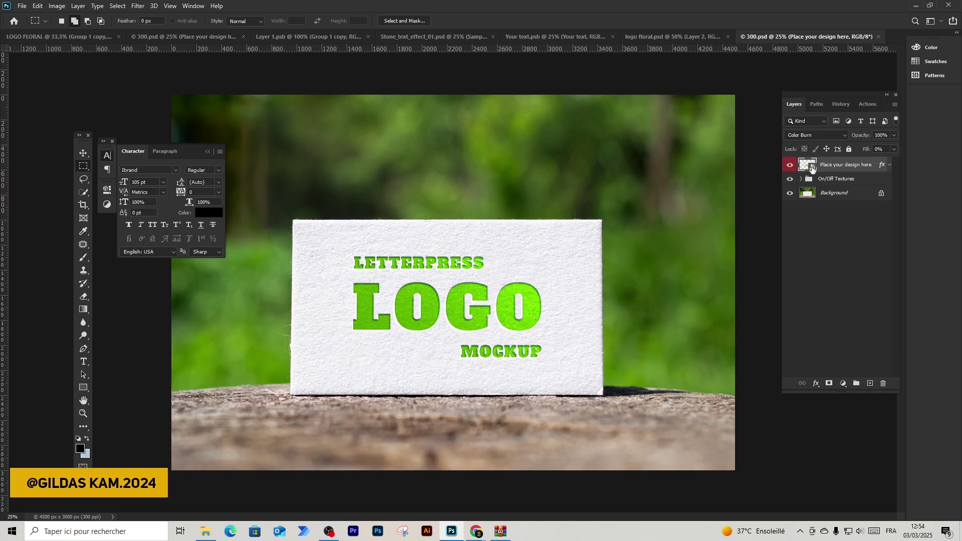
pyautogui.doubleClick(811, 166)
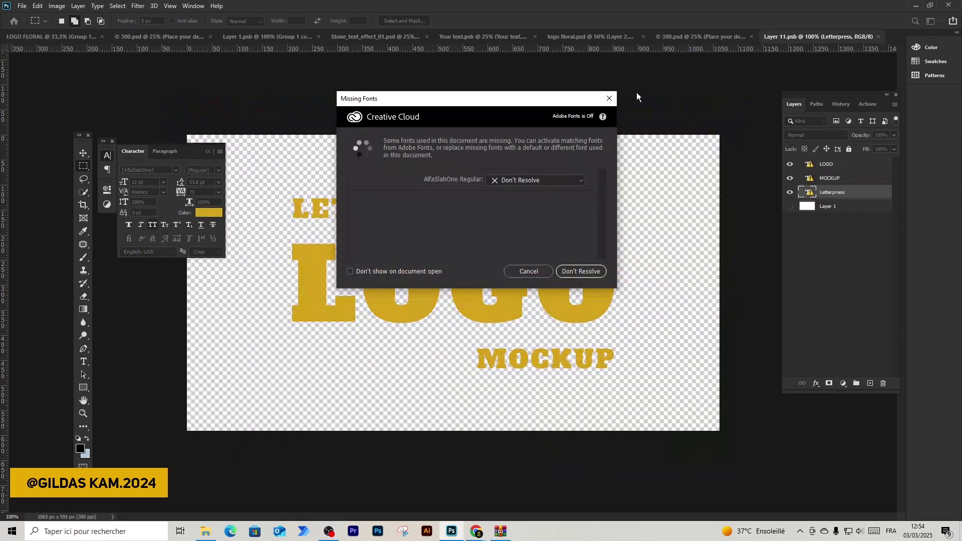
pyautogui.click(609, 99)
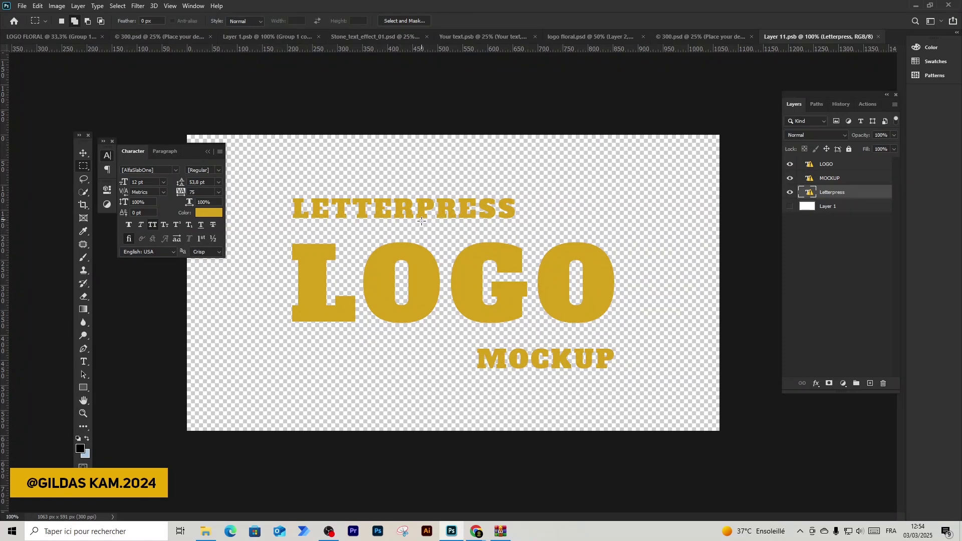
# Copy Group 1 with the Floral logo from the LOGO FLORAL document into the Layer 11.psb smart object document
pyautogui.click(73, 38)
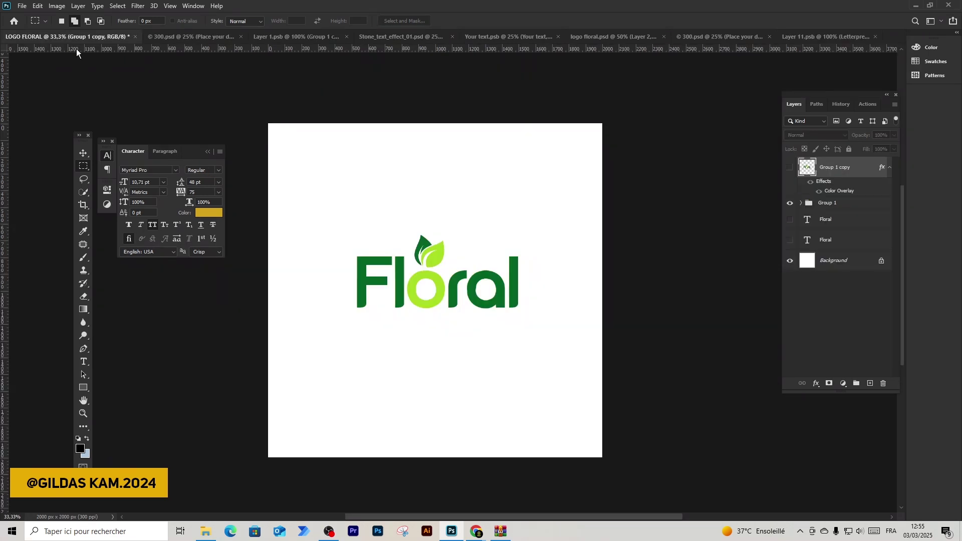
pyautogui.click(799, 207)
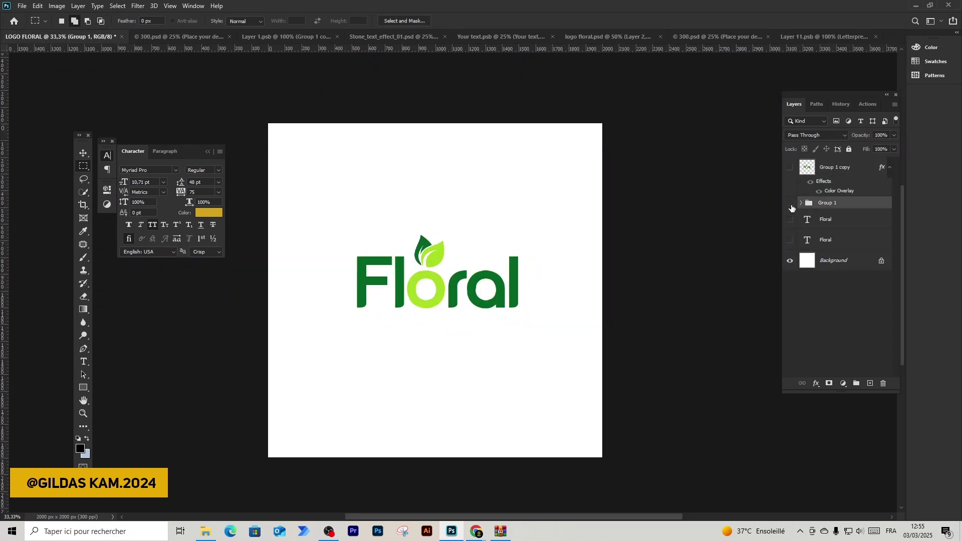
pyautogui.click(791, 207)
pyautogui.click(791, 207)
pyautogui.click(83, 152)
pyautogui.moveTo(393, 288); pyautogui.dragTo(499, 252)
pyautogui.moveTo(621, 288); pyautogui.dragTo(604, 303)
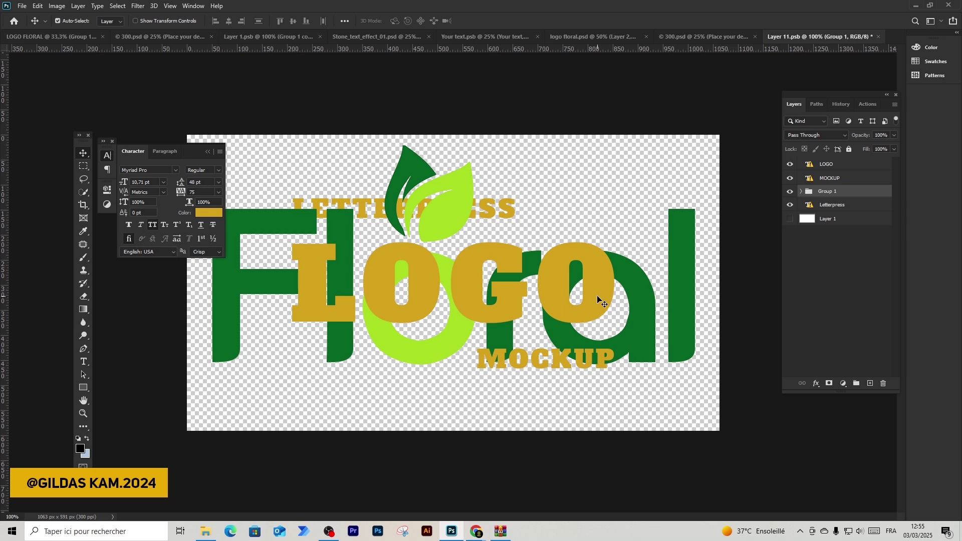
# Scale the Floral logo group down to about 61% and center it on the smart object canvas
pyautogui.hotkey('ctrl', 't')
pyautogui.moveTo(646, 193); pyautogui.dragTo(553, 278)
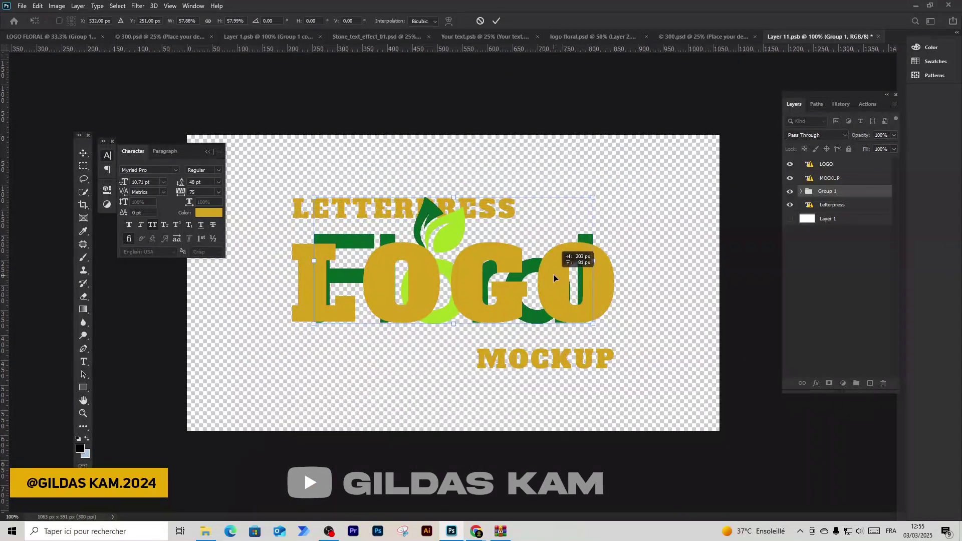
pyautogui.click(496, 21)
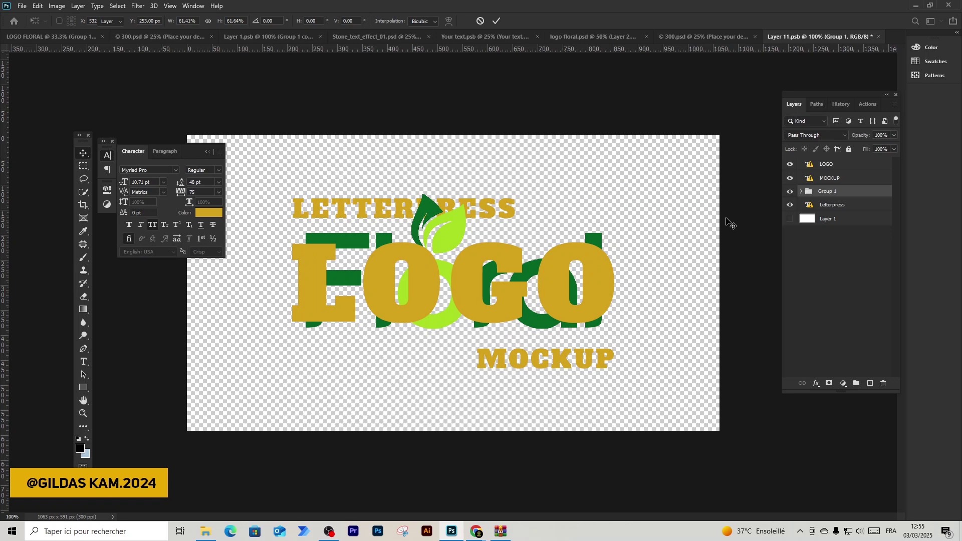
# Delete the LOGO, MOCKUP and Letterpress placeholder text layers from the smart object
pyautogui.click(834, 205)
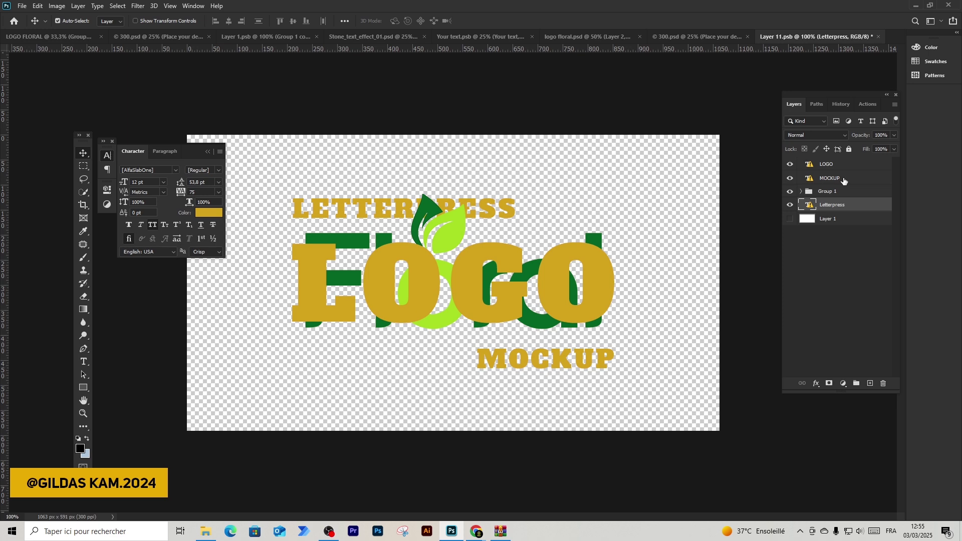
pyautogui.keyDown('ctrl'); pyautogui.click(847, 178); pyautogui.keyUp('ctrl')
pyautogui.keyDown('ctrl'); pyautogui.click(846, 164); pyautogui.keyUp('ctrl')
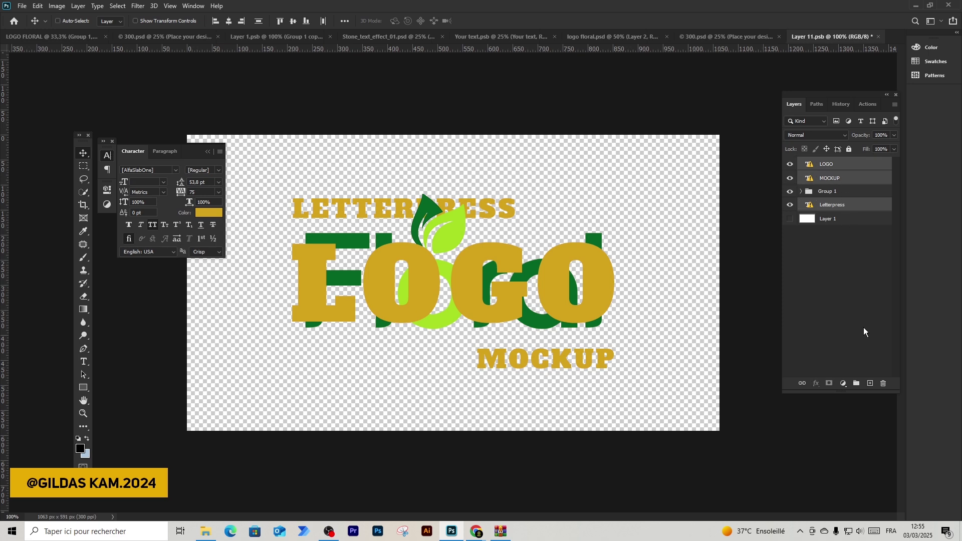
pyautogui.moveTo(869, 209); pyautogui.dragTo(882, 385)
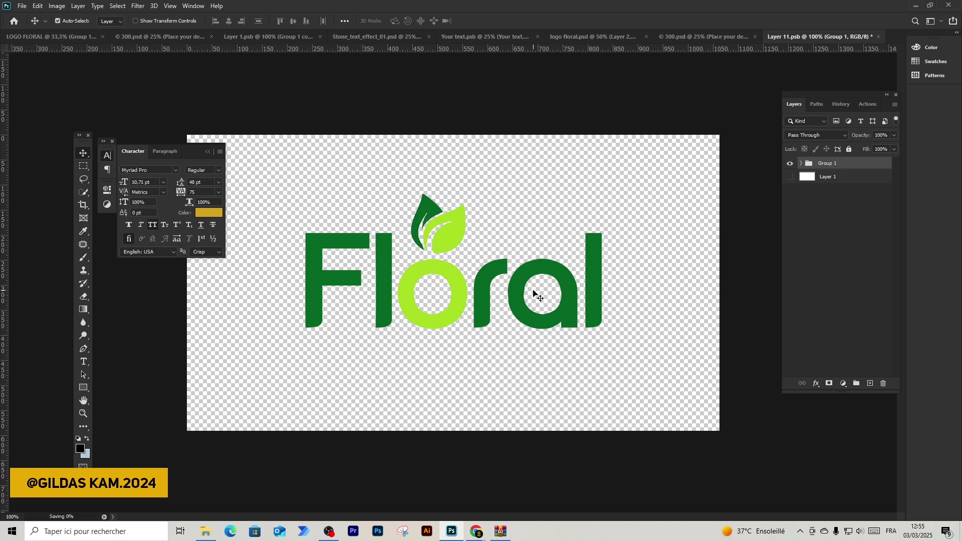
# Save the smart object and display the 300.psd mockup with the Floral logo on the card
pyautogui.press('ctrl')
pyautogui.hotkey('ctrl', 's')
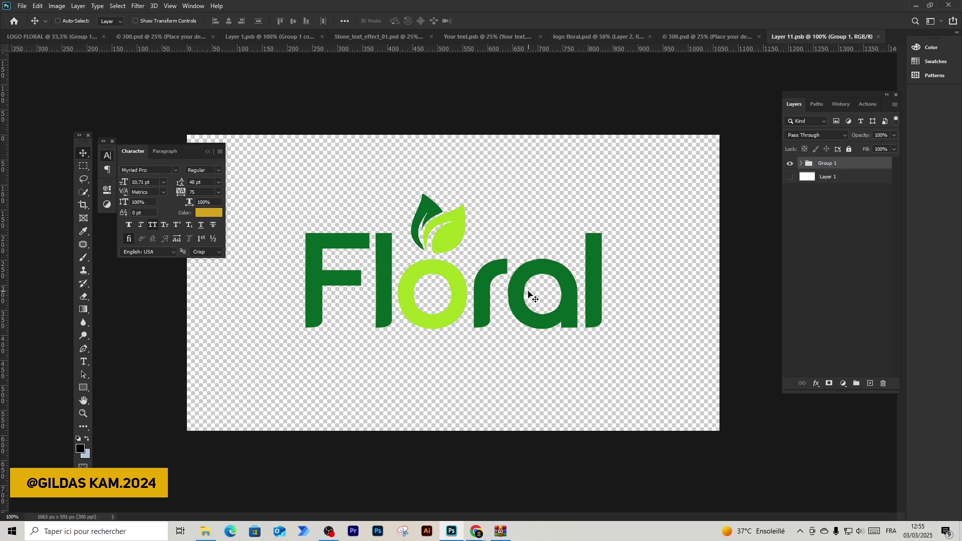
pyautogui.click(152, 40)
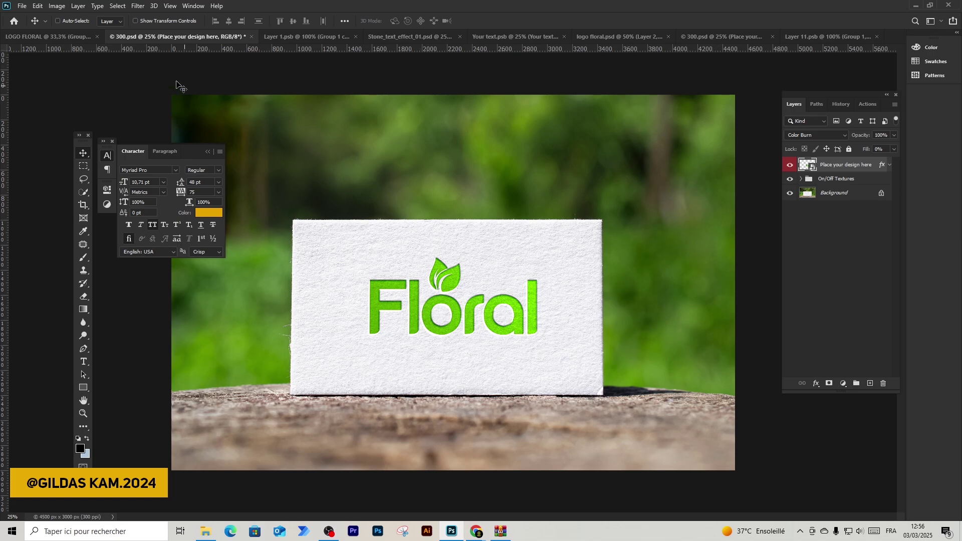
# Return to the LOGO FLORAL document to review the logo up close, and activate the Pen tool
pyautogui.click(64, 37)
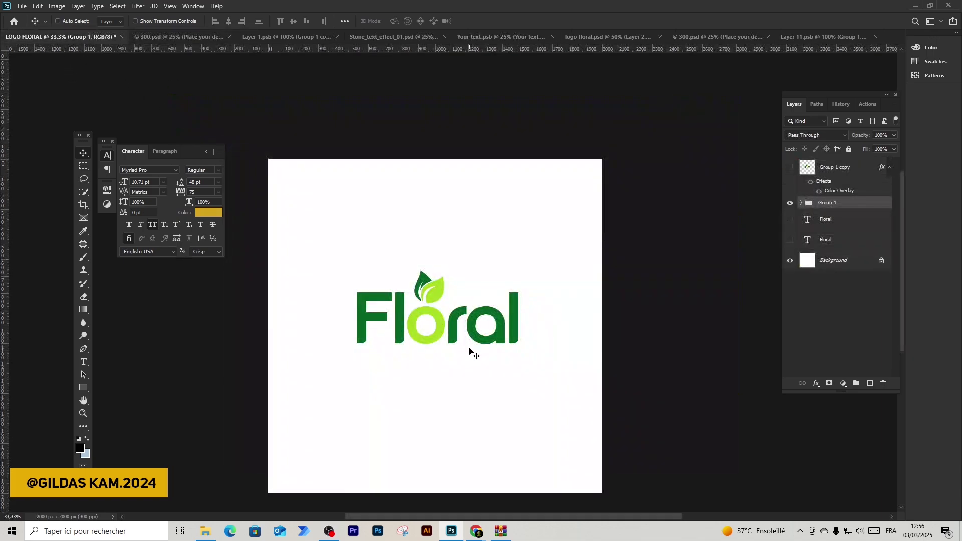
pyautogui.scroll(1, 473, 333)
pyautogui.moveTo(510, 323); pyautogui.dragTo(515, 319)
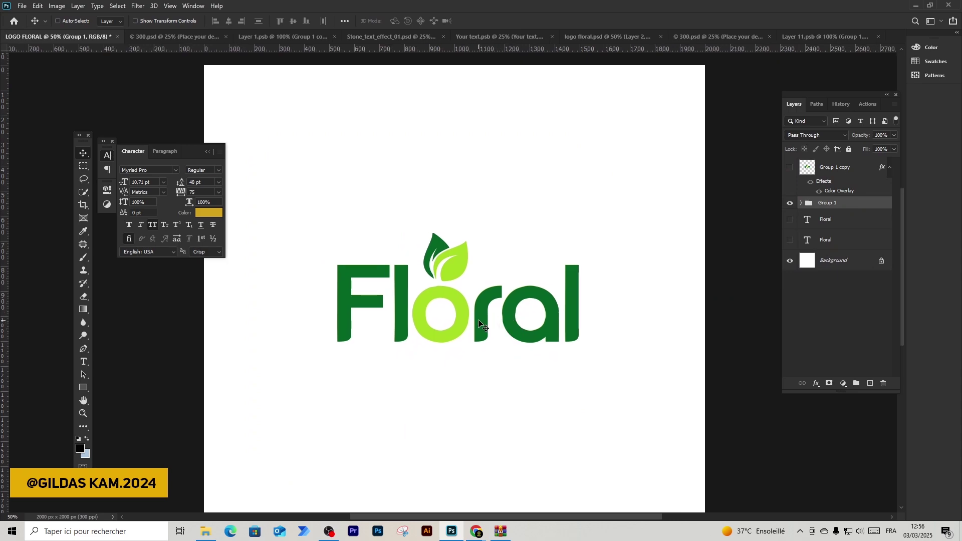
pyautogui.click(84, 349)
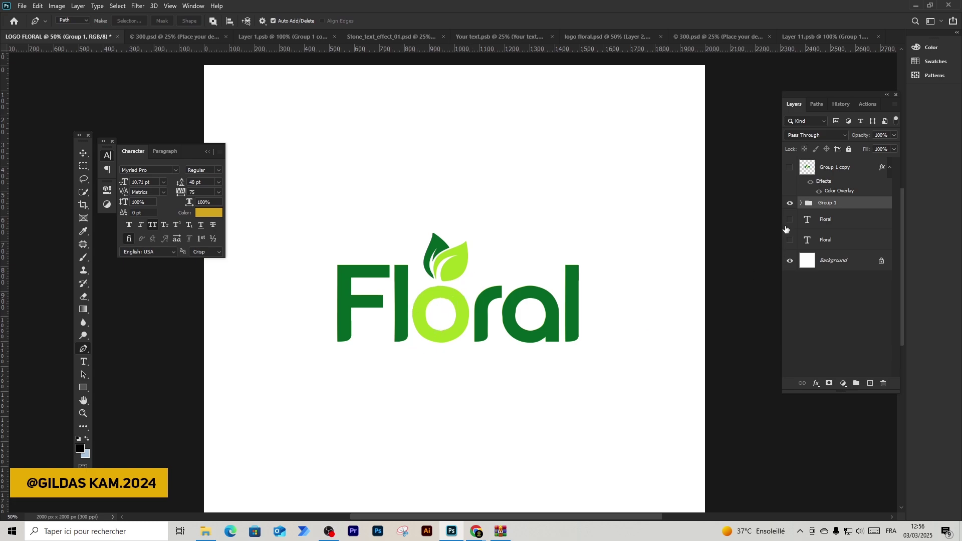
pyautogui.click(796, 172)
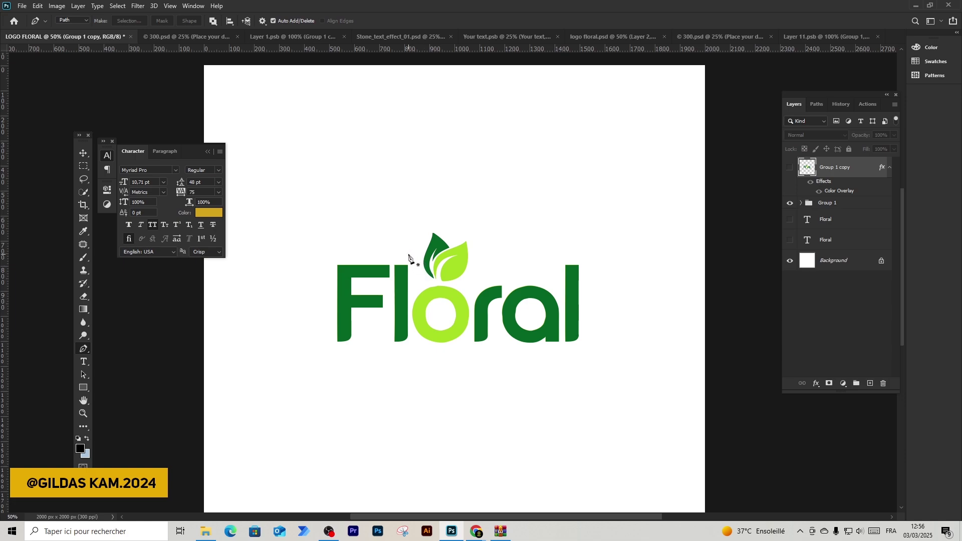
pyautogui.click(23, 7)
pyautogui.moveTo(77, 152)
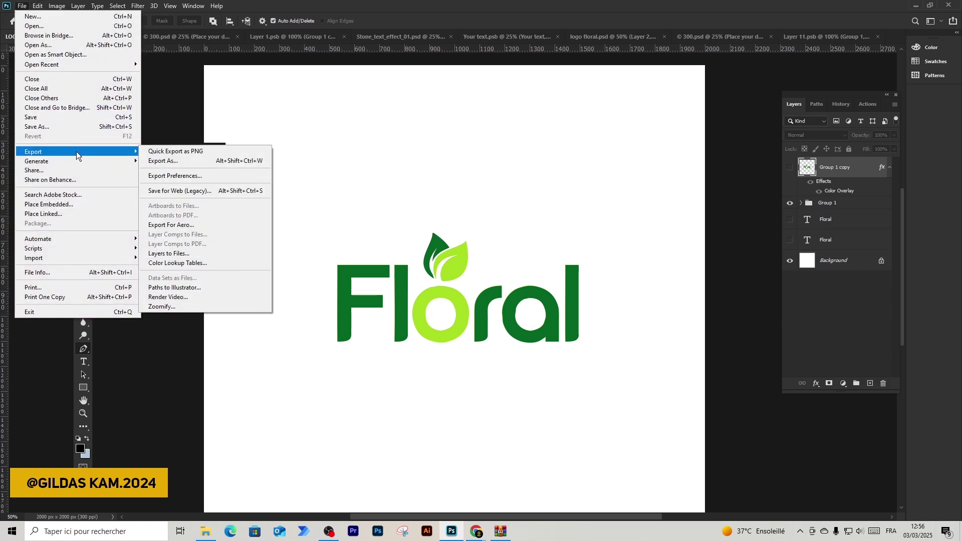
pyautogui.click(188, 192)
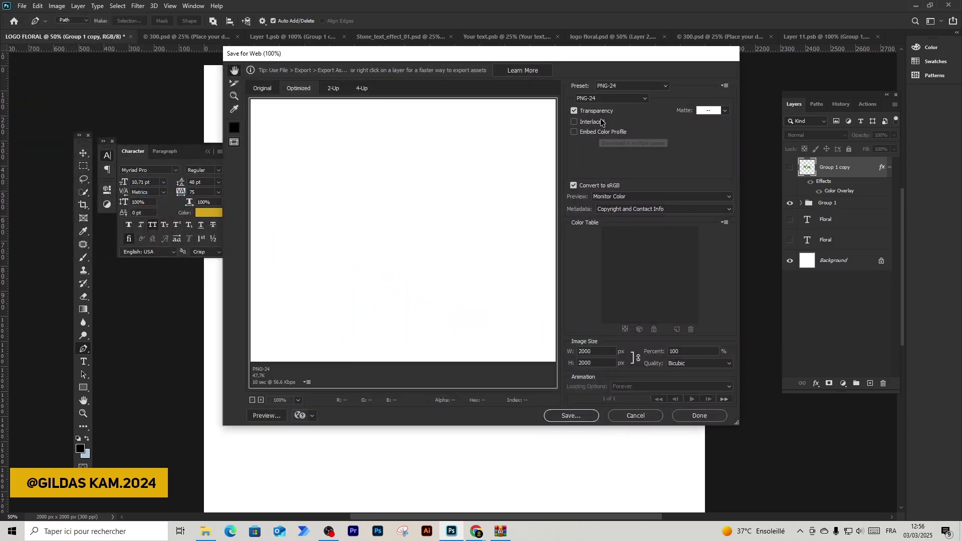
pyautogui.click(602, 99)
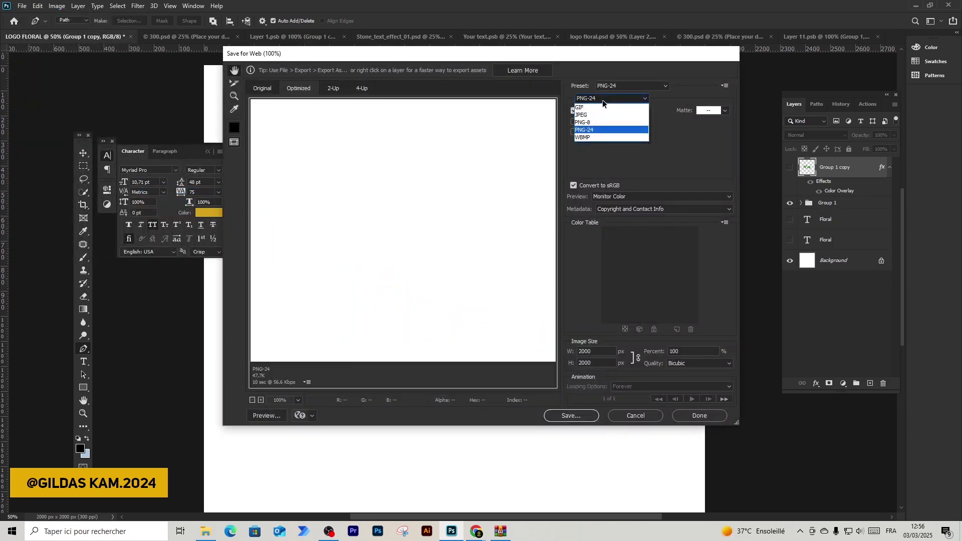
pyautogui.click(599, 130)
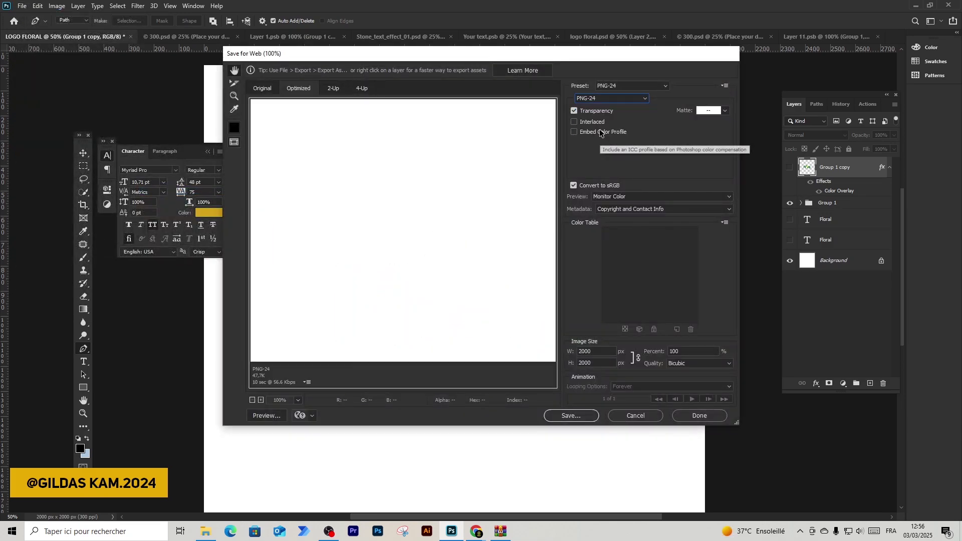
pyautogui.keyDown('ctrl'); pyautogui.keyDown('alt'); pyautogui.click(544, 186); pyautogui.keyUp('alt'); pyautogui.keyUp('ctrl')
pyautogui.moveTo(423, 231); pyautogui.dragTo(428, 145)
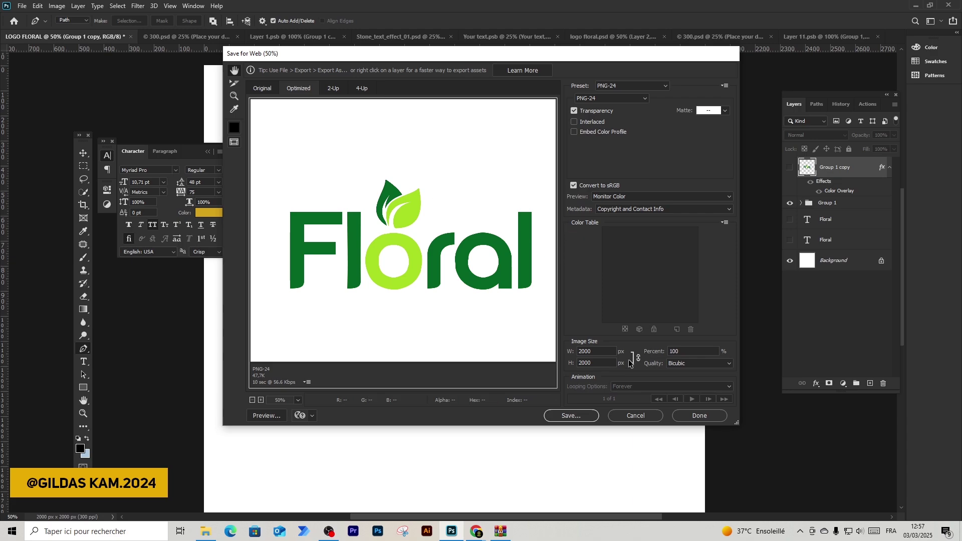
pyautogui.press('Escape')
# Hide the Background layer of the logo document and set up a Save for Web export in PNG-24 format
pyautogui.click(790, 260)
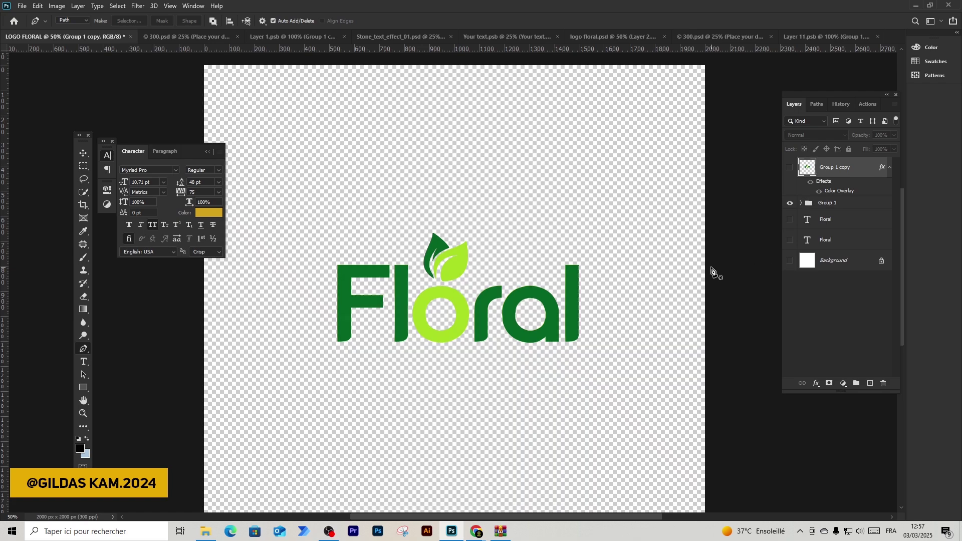
pyautogui.click(22, 6)
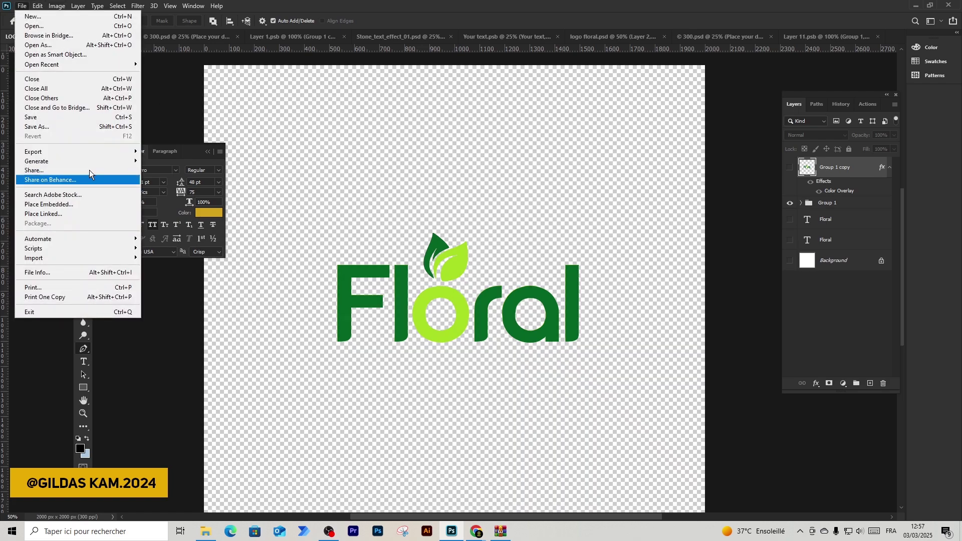
pyautogui.moveTo(99, 150)
pyautogui.click(222, 190)
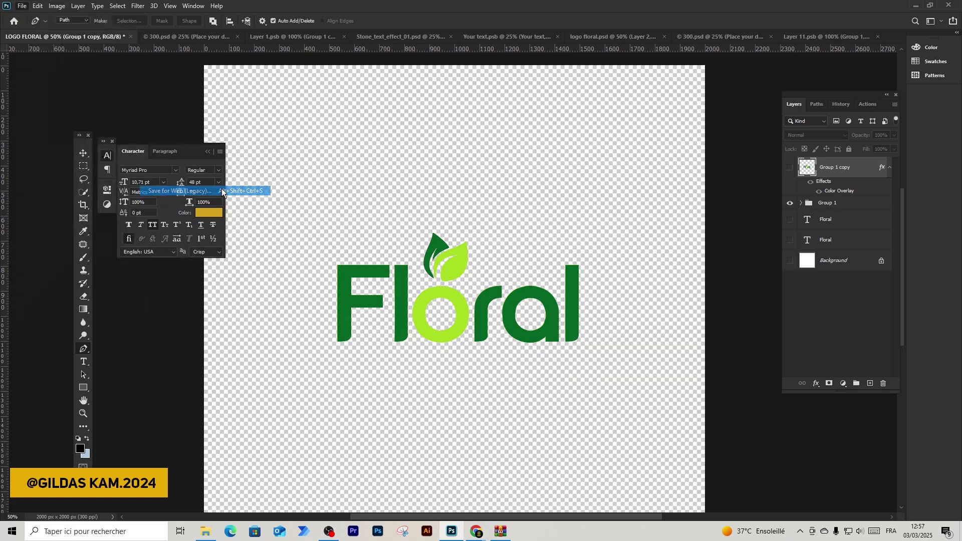
pyautogui.click(611, 99)
pyautogui.click(603, 131)
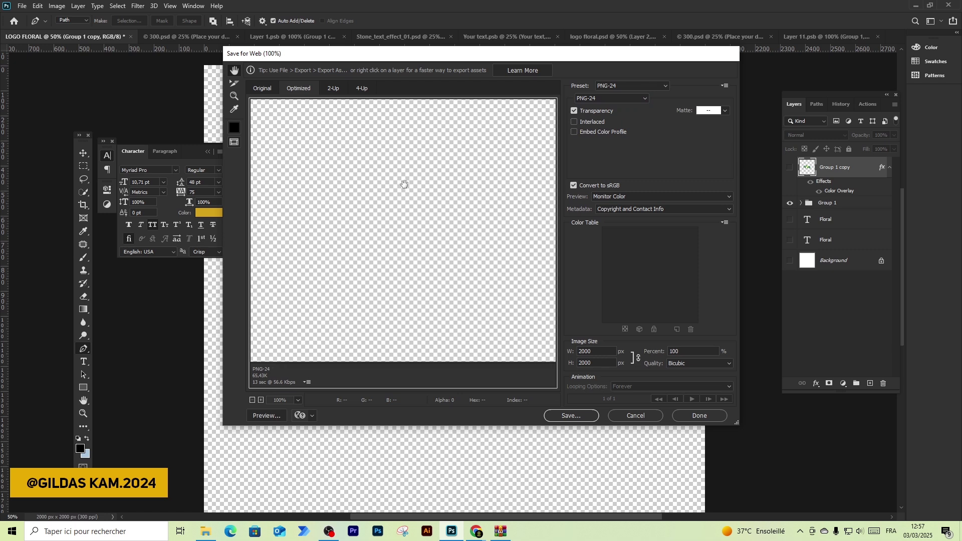
# Save the transparent logo in the Bureau folder as LOGO-FLORAL-png-1, replacing the existing file
pyautogui.click(571, 416)
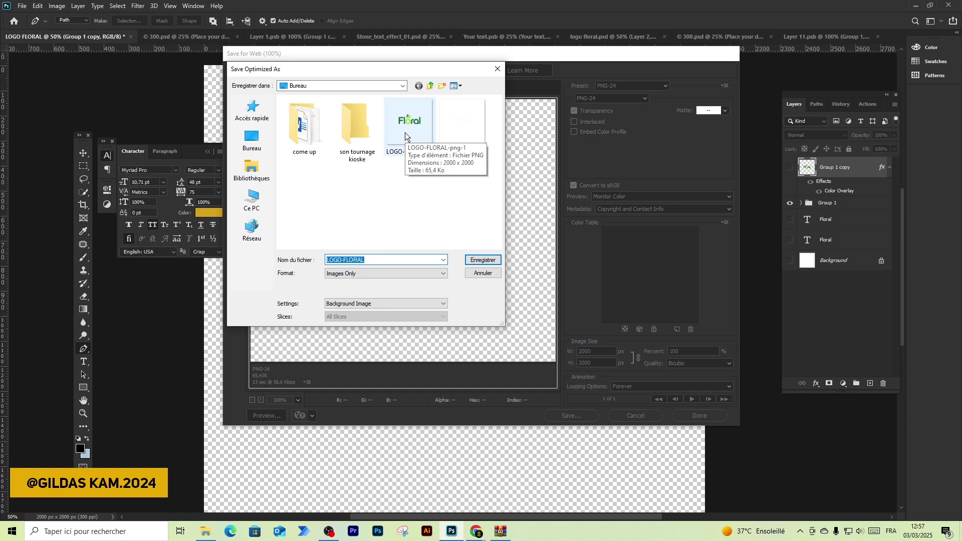
pyautogui.click(404, 132)
pyautogui.click(484, 260)
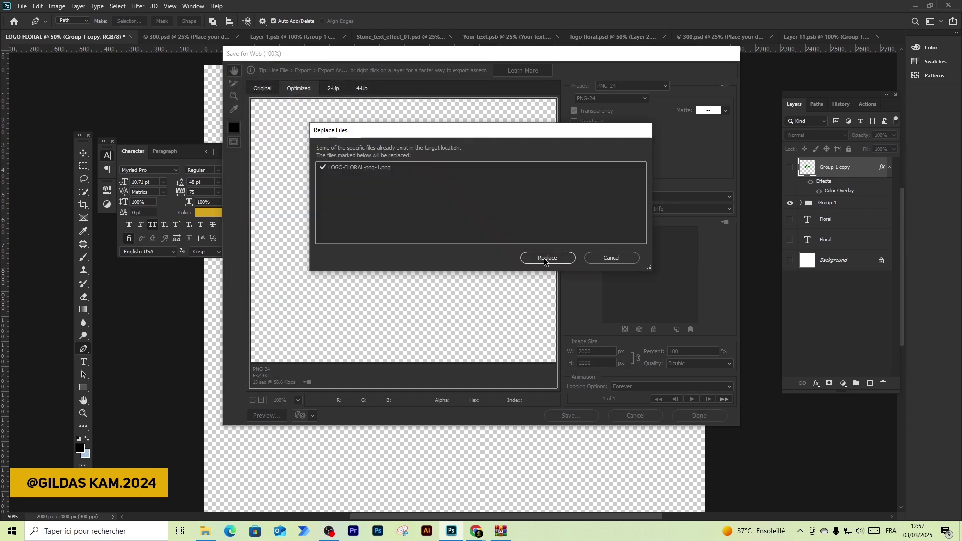
pyautogui.click(546, 258)
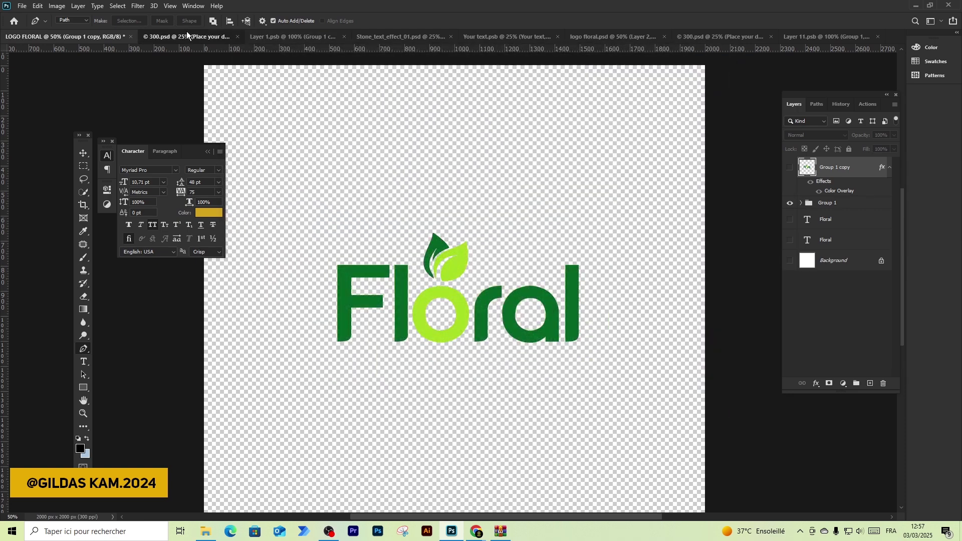
# Switch to the 300.psd mockup document and set up a Save for Web export in JPEG format
pyautogui.click(186, 33)
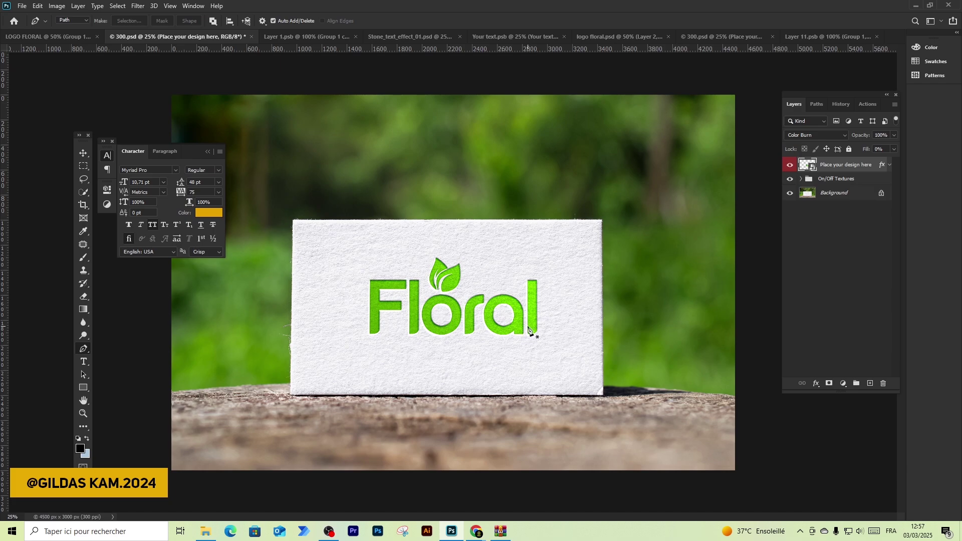
pyautogui.click(22, 6)
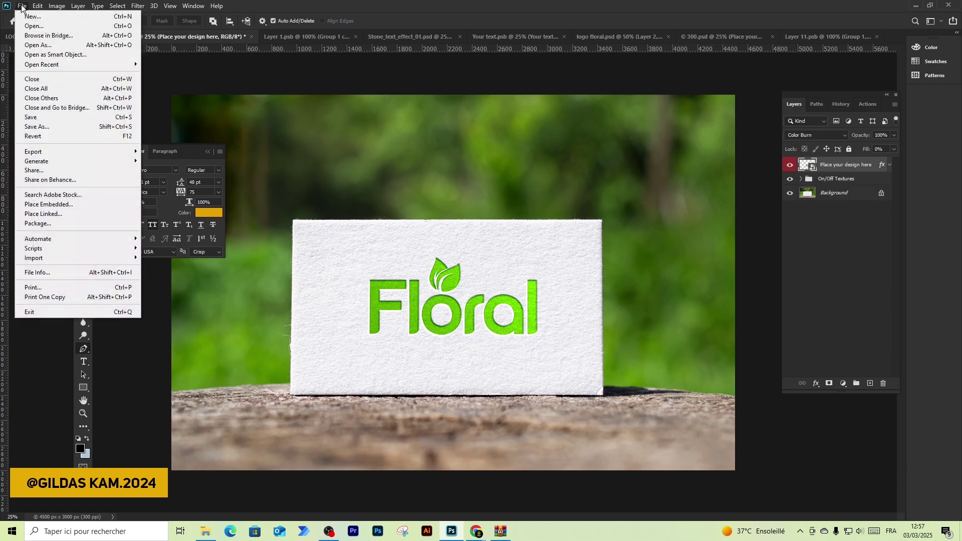
pyautogui.moveTo(56, 152)
pyautogui.click(188, 190)
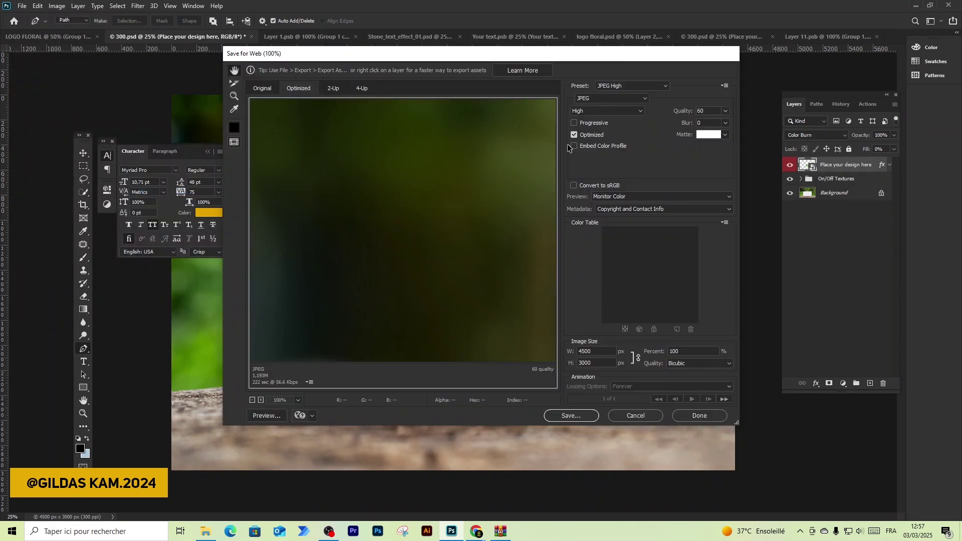
pyautogui.click(593, 98)
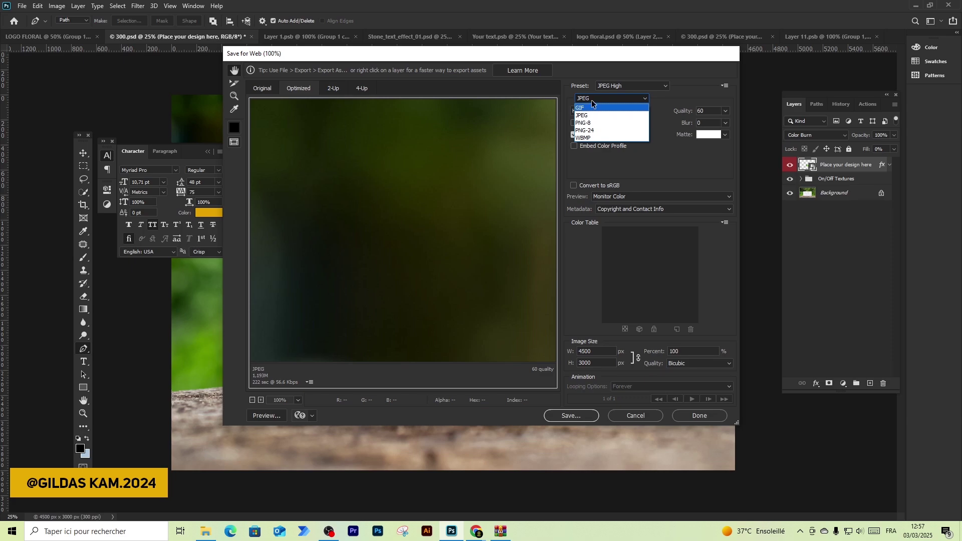
pyautogui.click(588, 115)
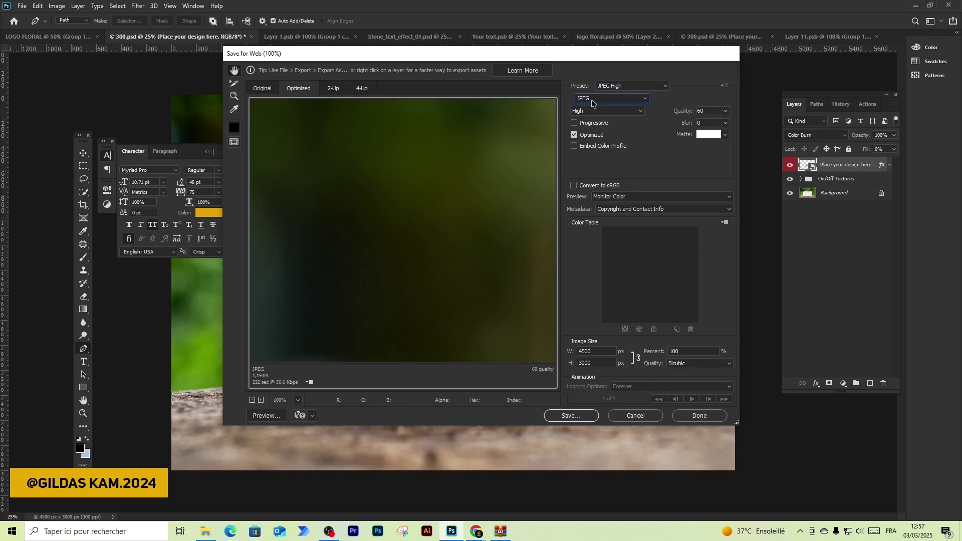
# Save the JPEG export of the business card mockup in the Bureau folder under the name 300
pyautogui.click(567, 416)
pyautogui.scroll(-2, 453, 243)
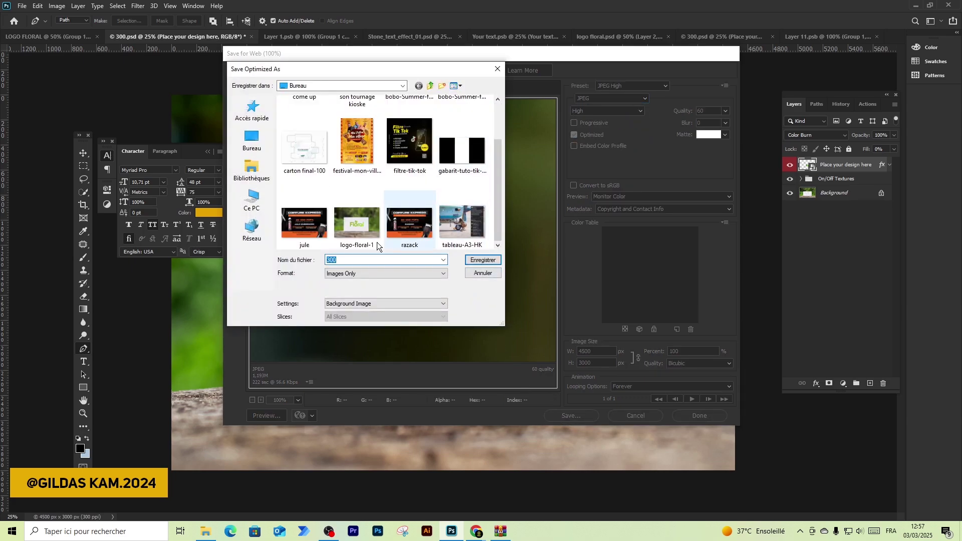
pyautogui.click(486, 259)
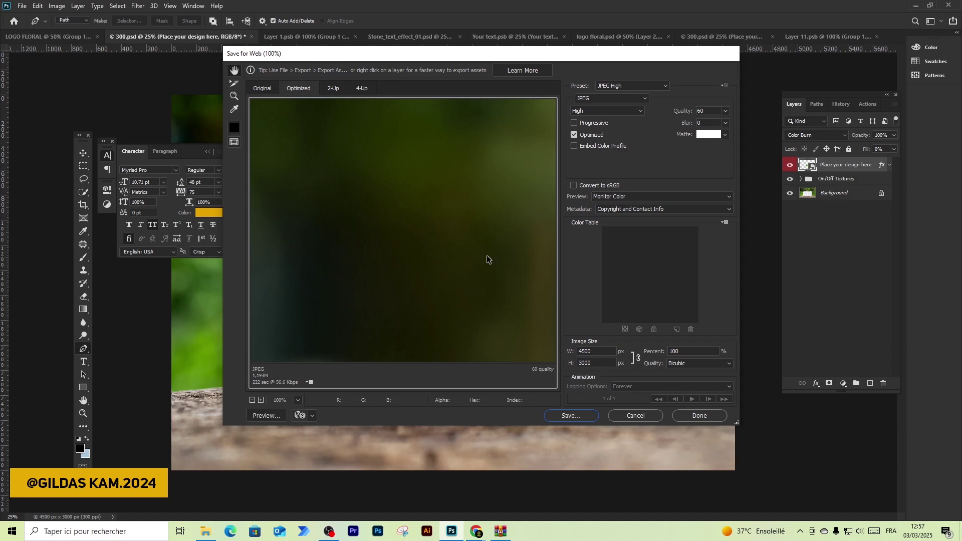